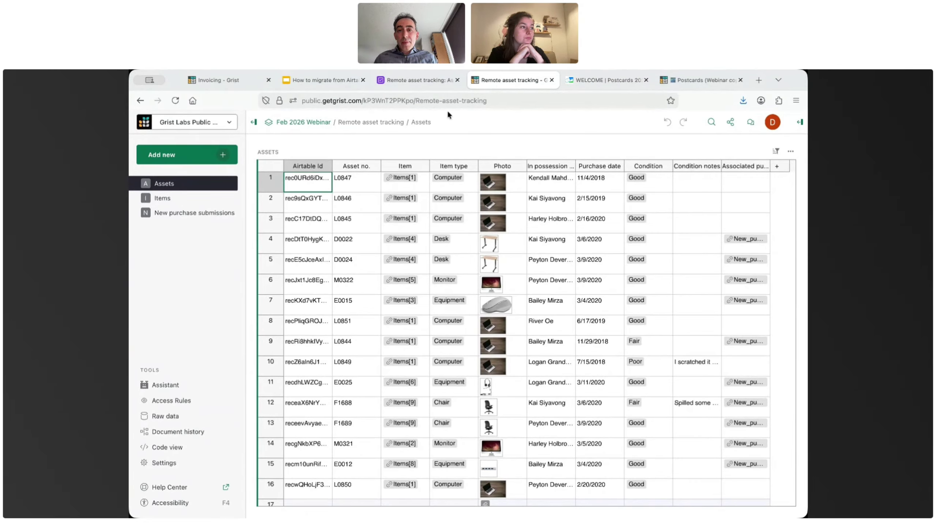
Glance at the Airtable base, then look through the Items, New purchase submissions and Assets pages of the imported Grist document
{"action": "left_click", "coordinate": [420, 80]}
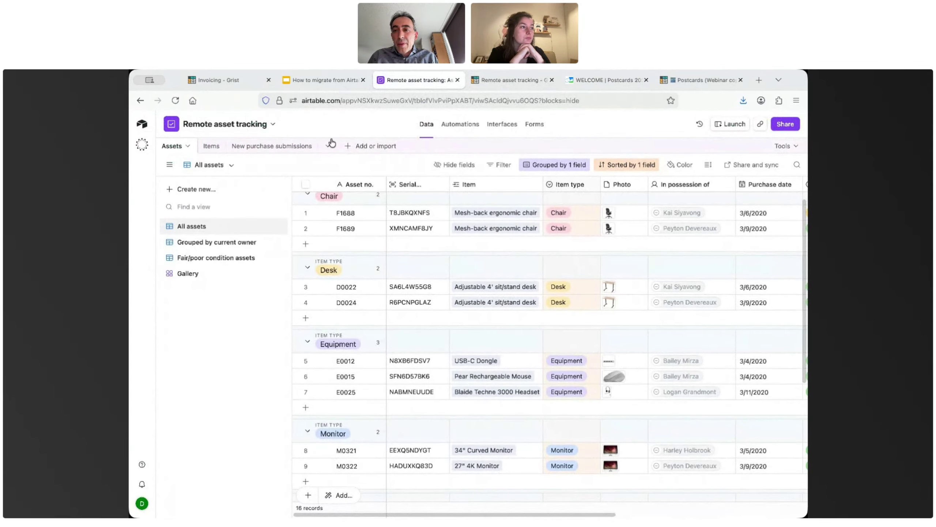
{"action": "left_click", "coordinate": [501, 78]}
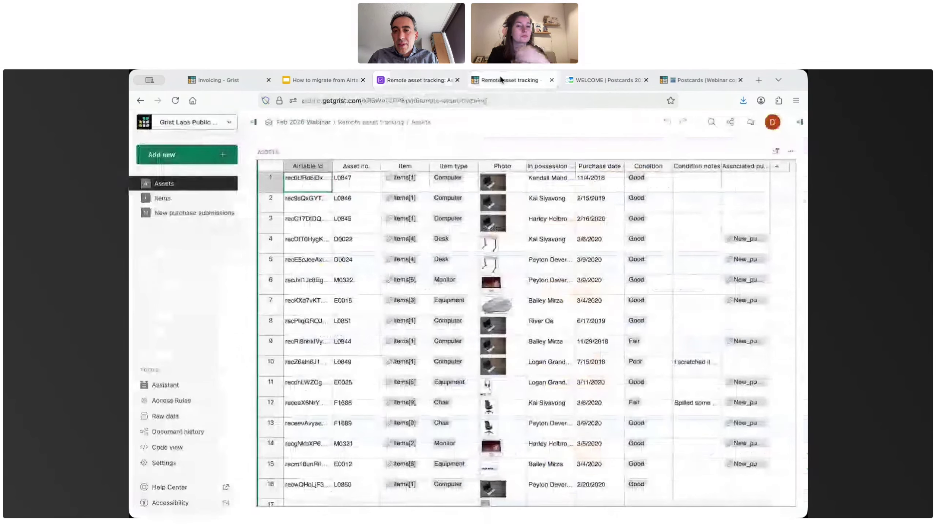
{"action": "left_click", "coordinate": [164, 198]}
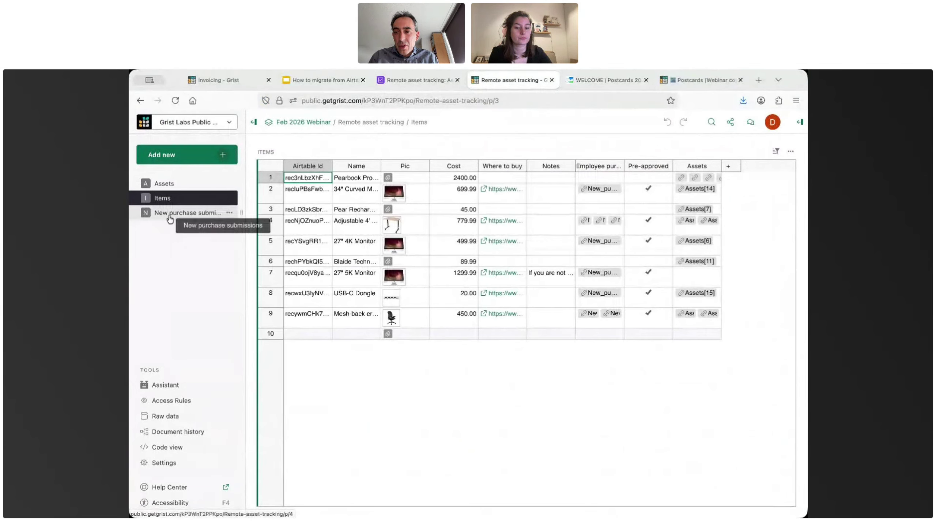
{"action": "left_click", "coordinate": [170, 216]}
{"action": "left_click", "coordinate": [176, 185]}
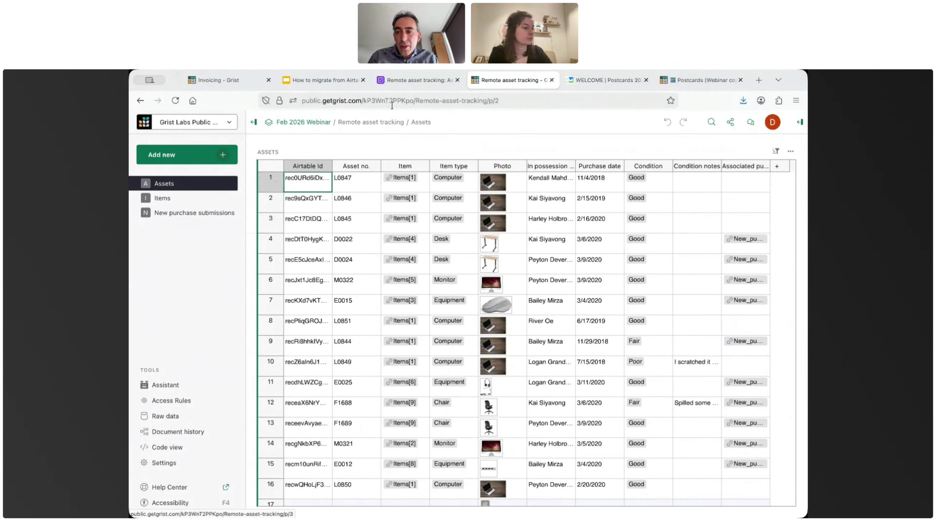
Switch to the Airtable base and examine the records in its Assets, Items and New purchase submissions tables
{"action": "left_click", "coordinate": [409, 79]}
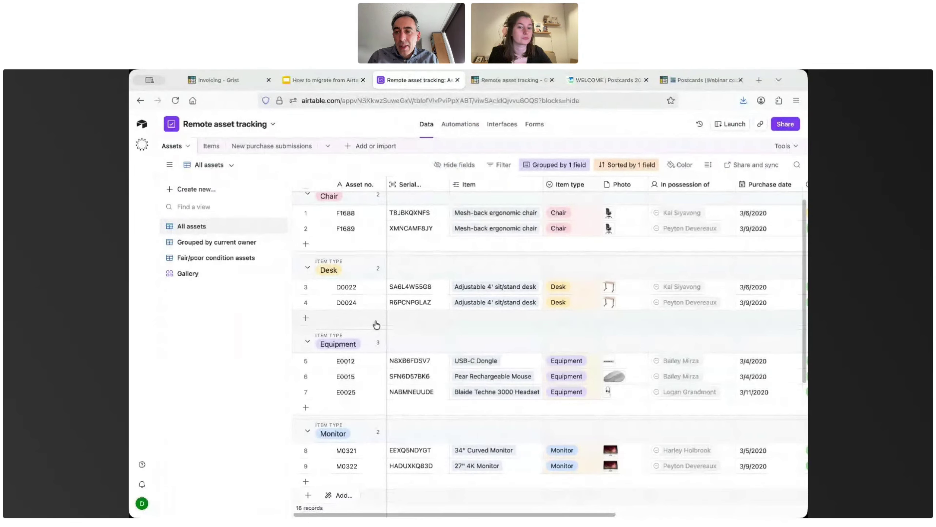
{"action": "scroll", "coordinate": [374, 320], "scroll_direction": "down", "scroll_amount": 5}
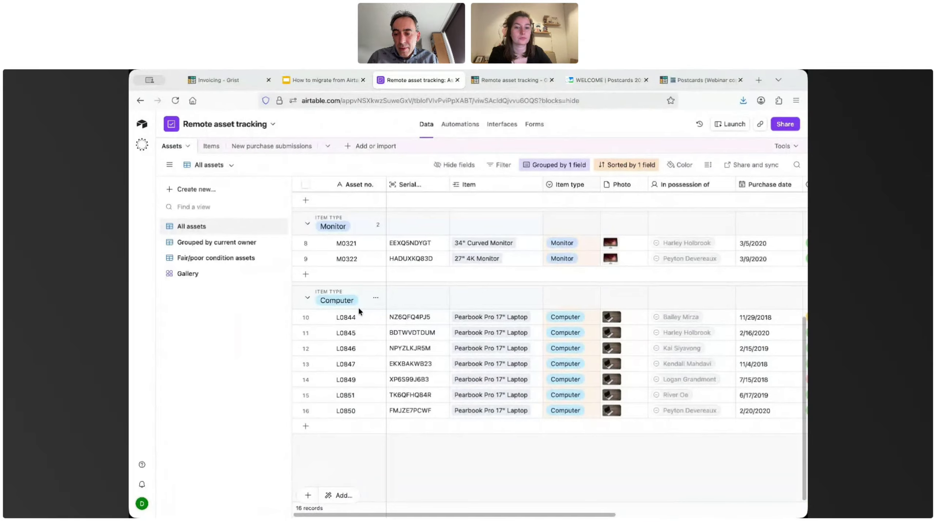
{"action": "scroll", "coordinate": [359, 306], "scroll_direction": "up", "scroll_amount": 5}
{"action": "left_click", "coordinate": [212, 146]}
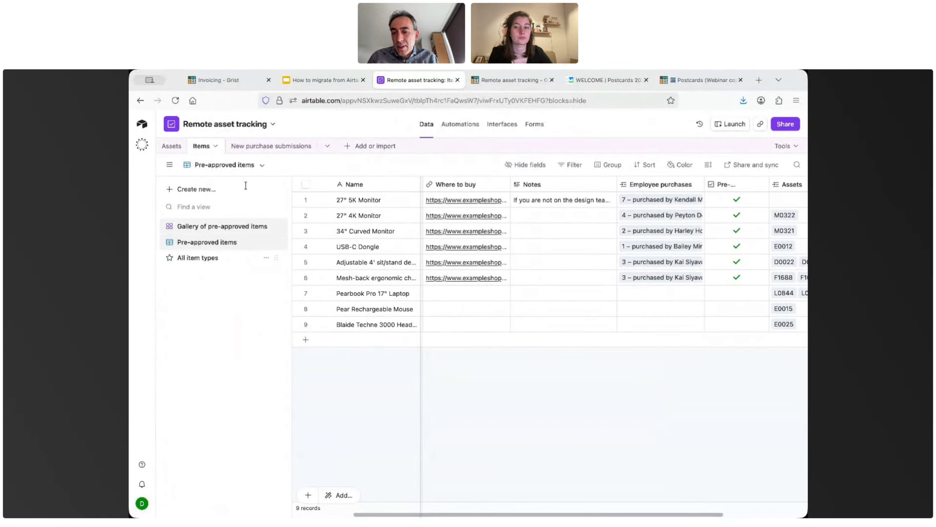
{"action": "left_click", "coordinate": [271, 146]}
{"action": "scroll", "coordinate": [319, 470], "scroll_direction": "down", "scroll_amount": 2}
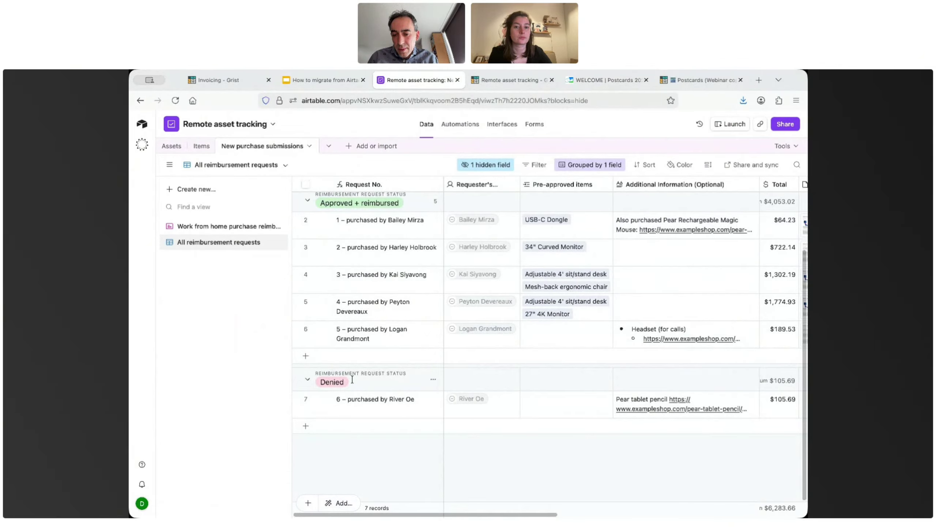
Return to the Grist document and check its Assets, Items and New purchase submissions tables against the Airtable originals
{"action": "left_click", "coordinate": [488, 83]}
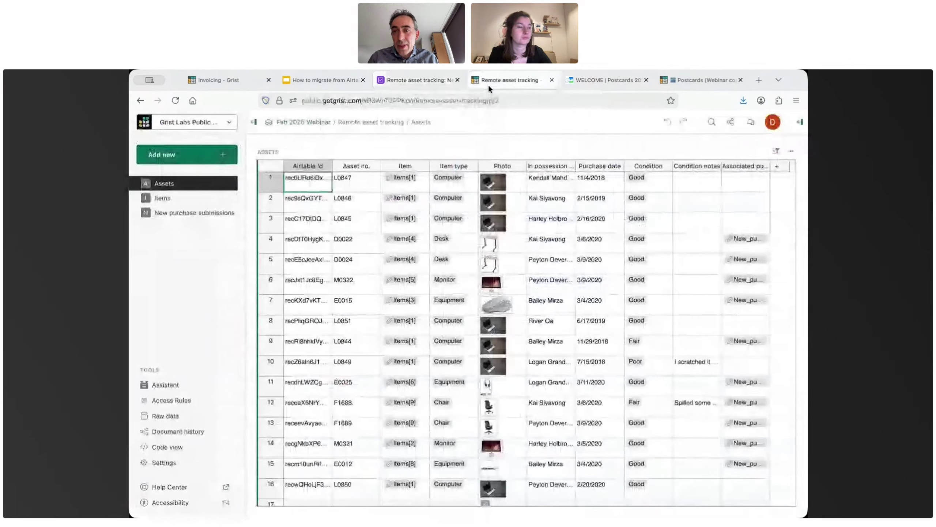
{"action": "left_click", "coordinate": [315, 284]}
{"action": "scroll", "coordinate": [315, 284], "scroll_direction": "down", "scroll_amount": 2}
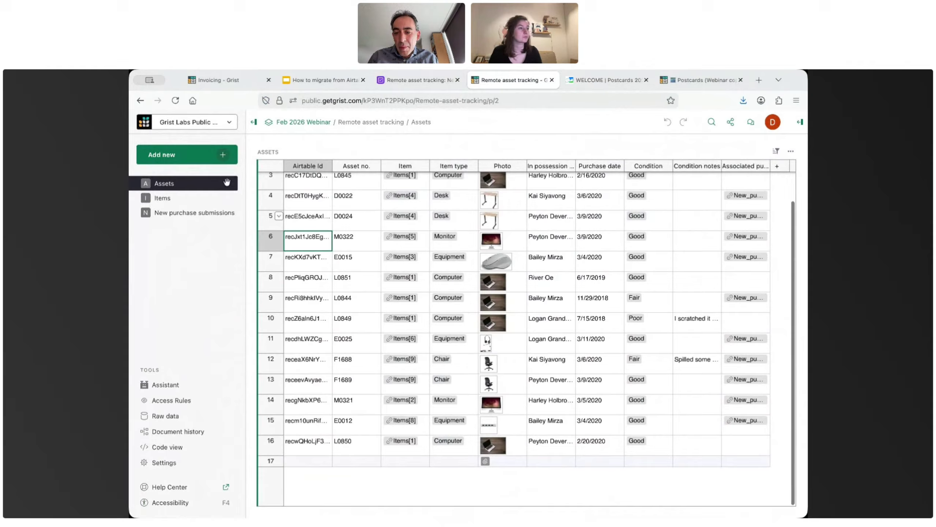
{"action": "left_click", "coordinate": [178, 203]}
{"action": "left_click", "coordinate": [180, 212]}
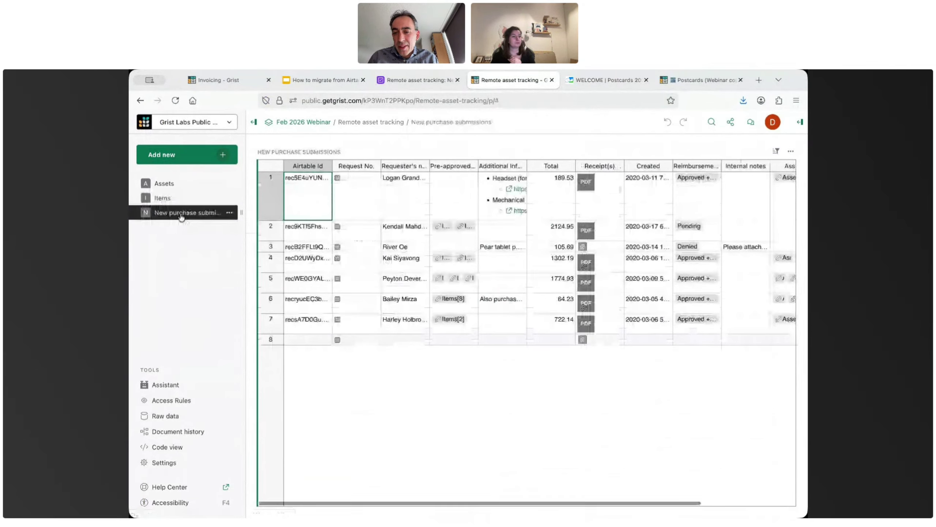
Widen the Condition notes column in the Assets table so more of the note text shows
{"action": "left_click", "coordinate": [191, 184]}
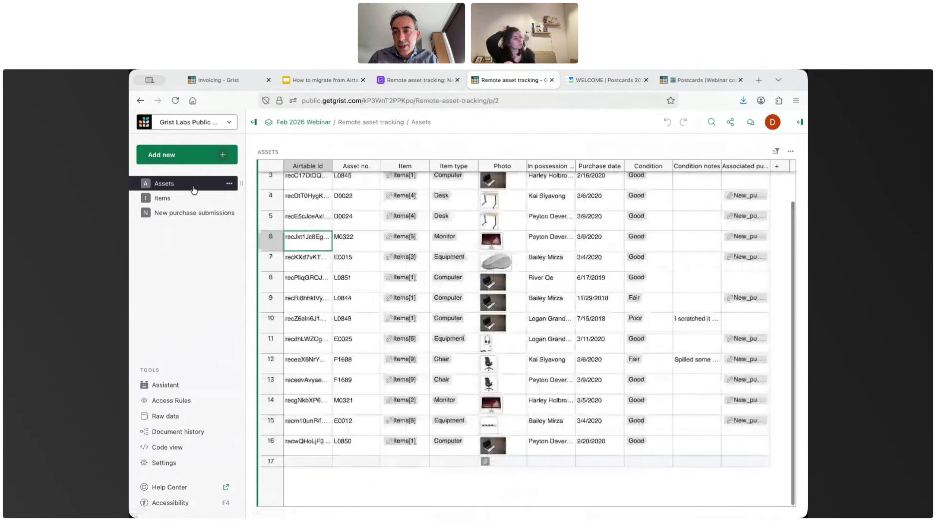
{"action": "scroll", "coordinate": [377, 251], "scroll_direction": "up", "scroll_amount": 2}
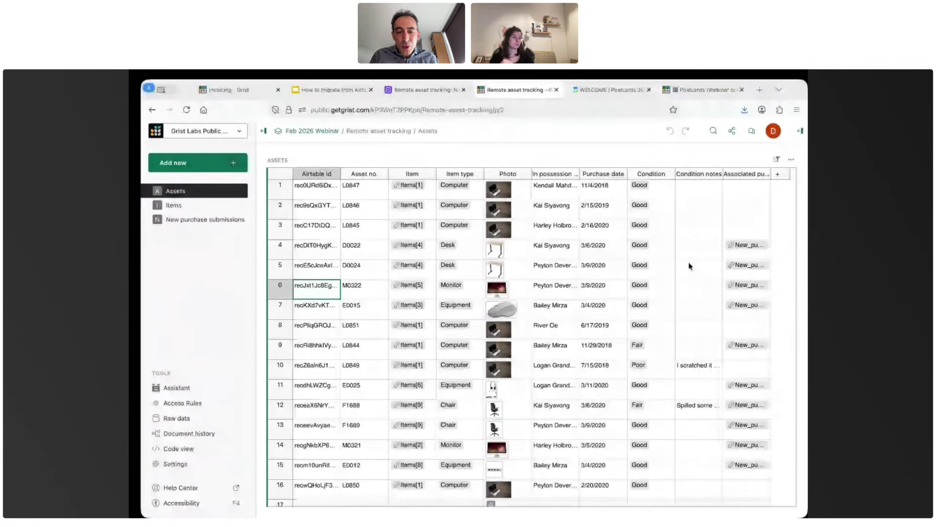
{"action": "left_click", "coordinate": [688, 403]}
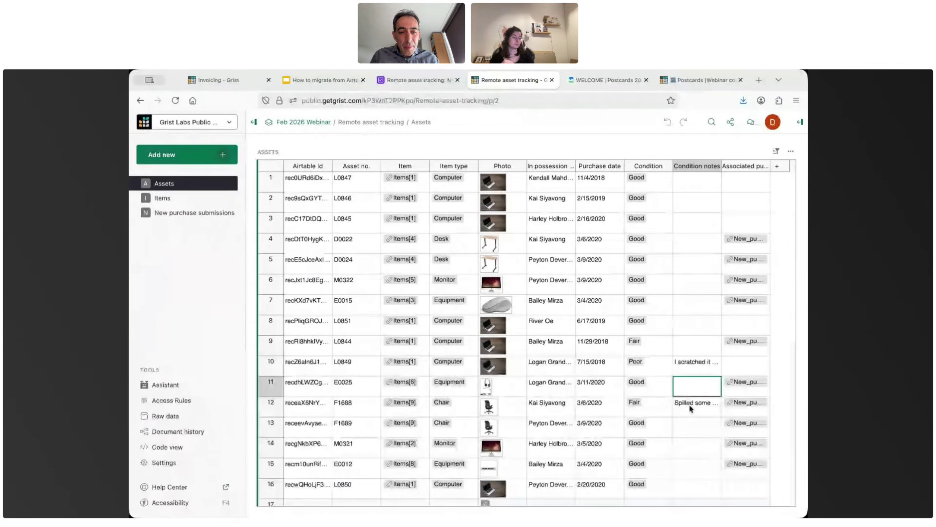
{"action": "left_click_drag", "start_coordinate": [721, 166], "coordinate": [736, 166]}
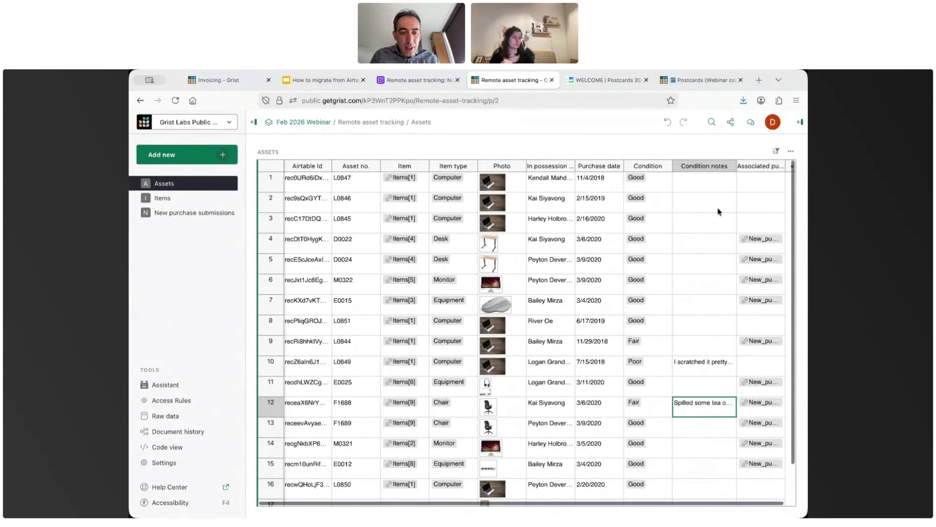
Inspect the column type and format settings of the Notes column in the Items table
{"action": "left_click", "coordinate": [174, 199]}
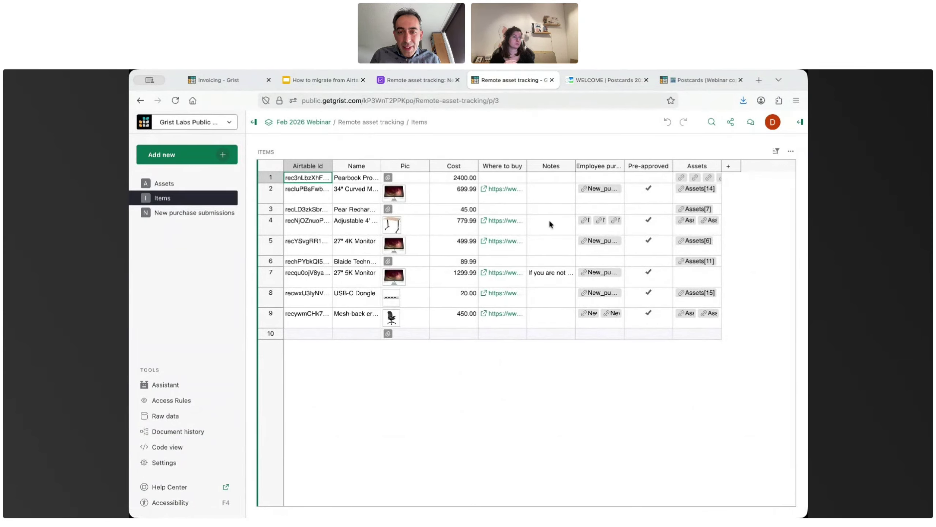
{"action": "left_click", "coordinate": [556, 229]}
{"action": "left_click", "coordinate": [800, 122]}
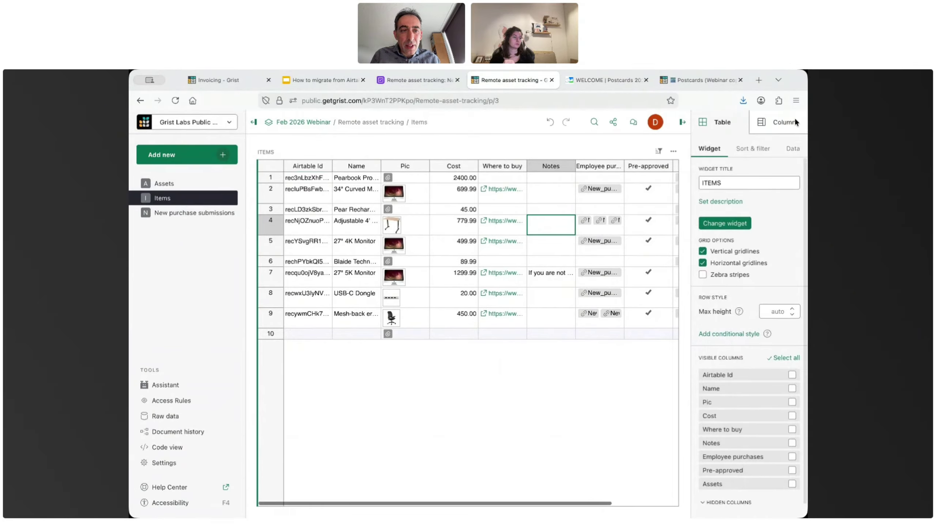
{"action": "left_click", "coordinate": [789, 120]}
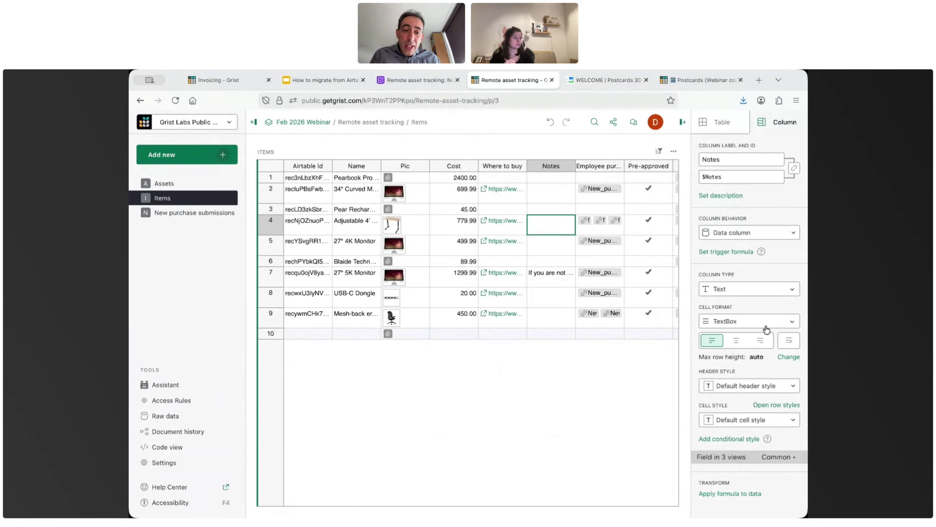
{"action": "left_click", "coordinate": [682, 121]}
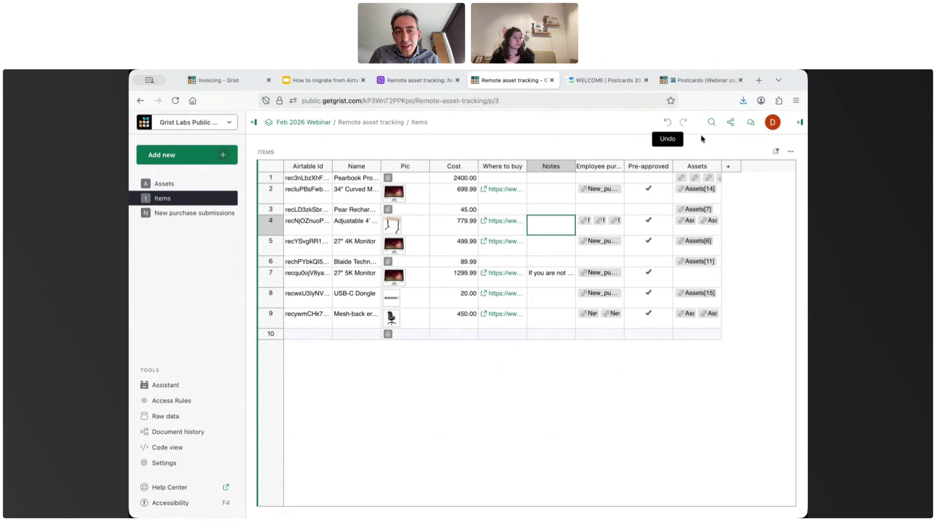
Widen the Airtable Id column in the Assets table to inspect the full IDs, and hide the column
{"action": "left_click", "coordinate": [191, 188]}
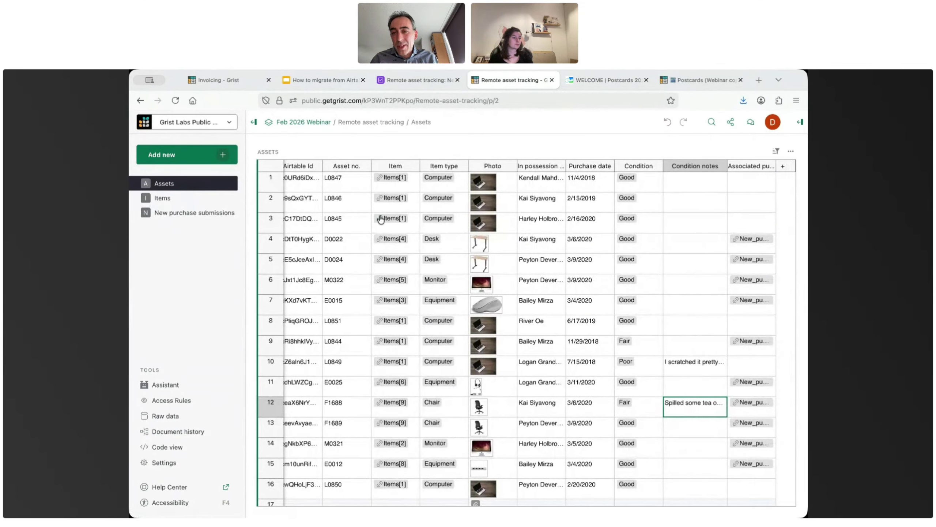
{"action": "scroll", "coordinate": [380, 219], "scroll_direction": "left", "scroll_amount": 1}
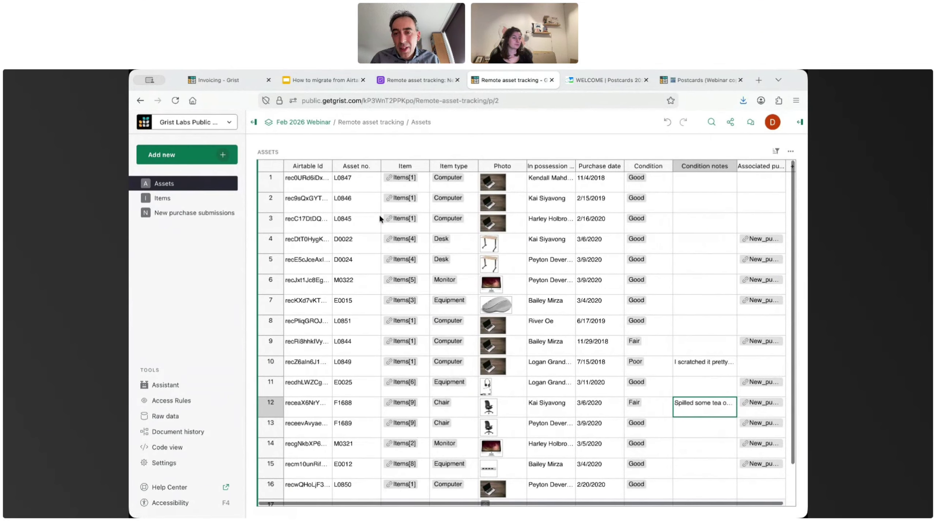
{"action": "left_click_drag", "start_coordinate": [332, 166], "coordinate": [361, 167]}
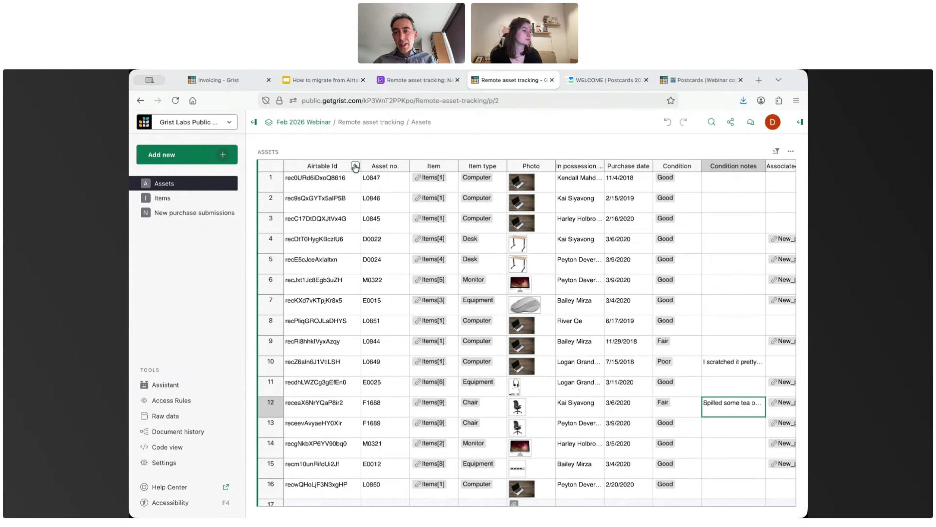
{"action": "left_click", "coordinate": [355, 167]}
{"action": "left_click", "coordinate": [369, 309]}
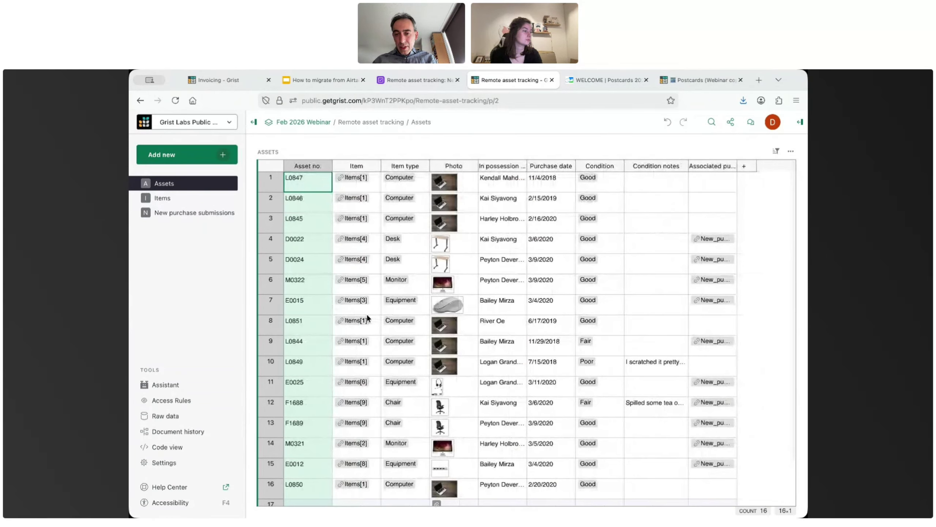
Compare the Item references in the Grist Assets table with the Item field of the Assets table in Airtable
{"action": "left_click", "coordinate": [373, 186]}
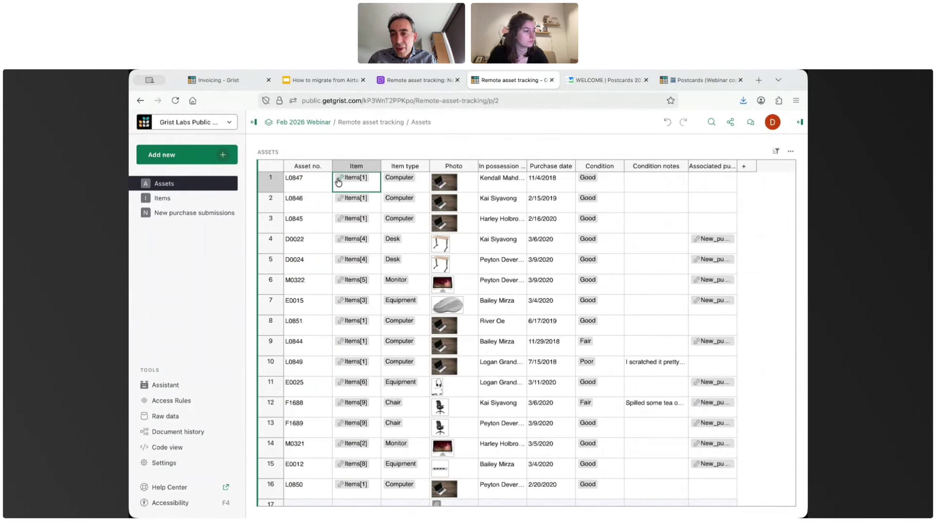
{"action": "left_click", "coordinate": [405, 83]}
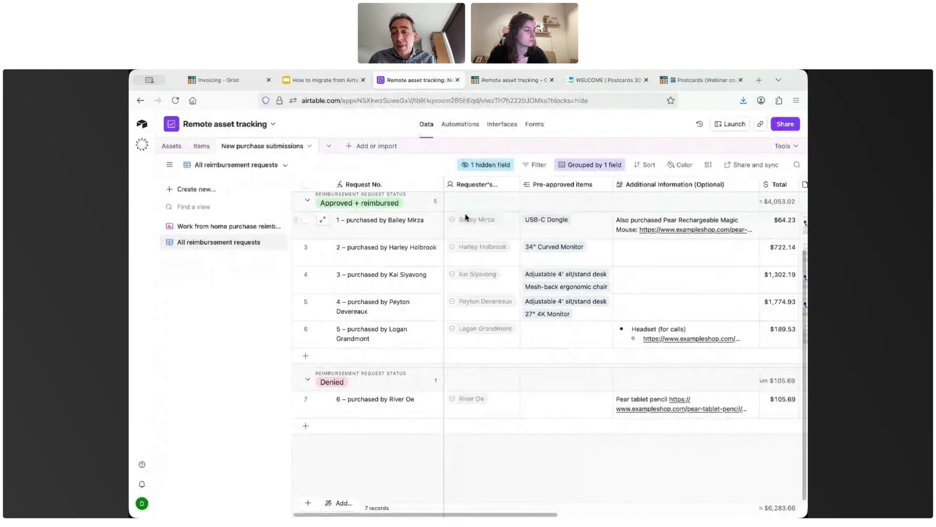
{"action": "left_click", "coordinate": [171, 145]}
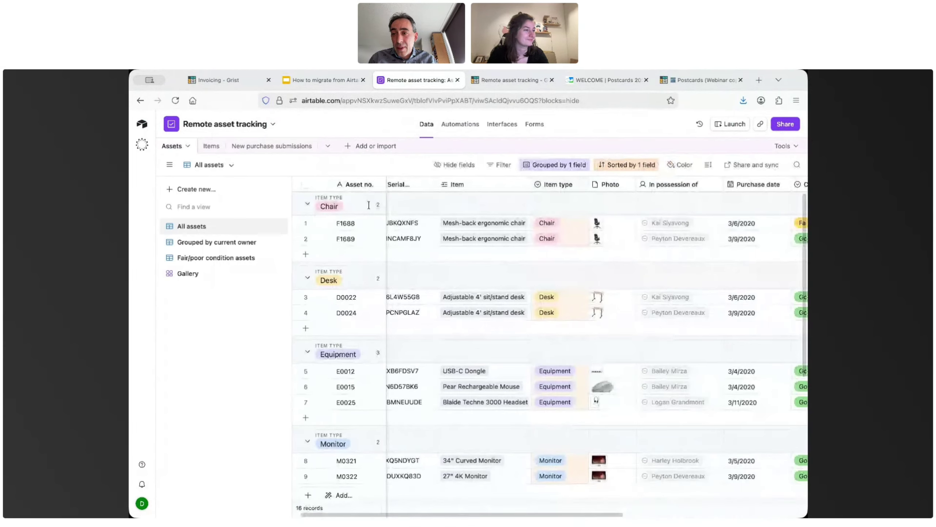
{"action": "scroll", "coordinate": [473, 215], "scroll_direction": "left", "scroll_amount": 1}
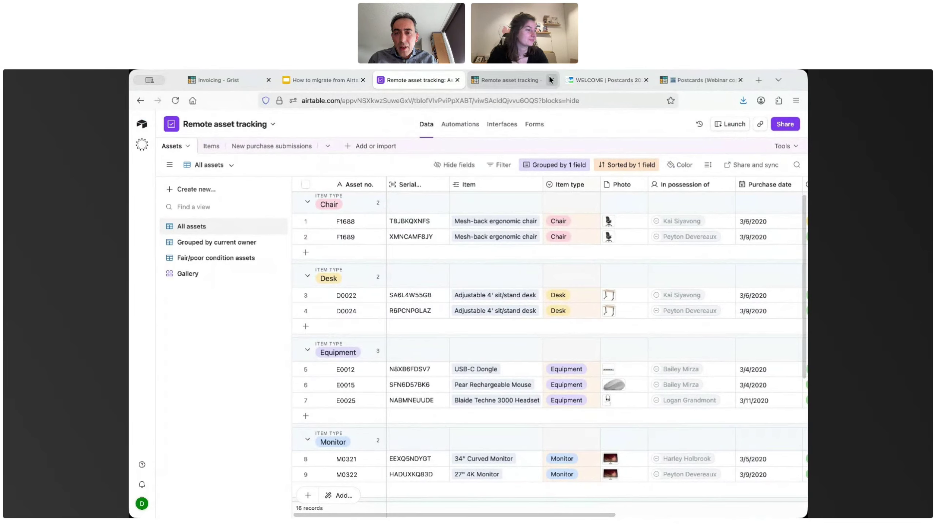
Switch back to the Grist document, sort the Assets table by Purchase date in ascending order, and save the sort
{"action": "left_click", "coordinate": [512, 80]}
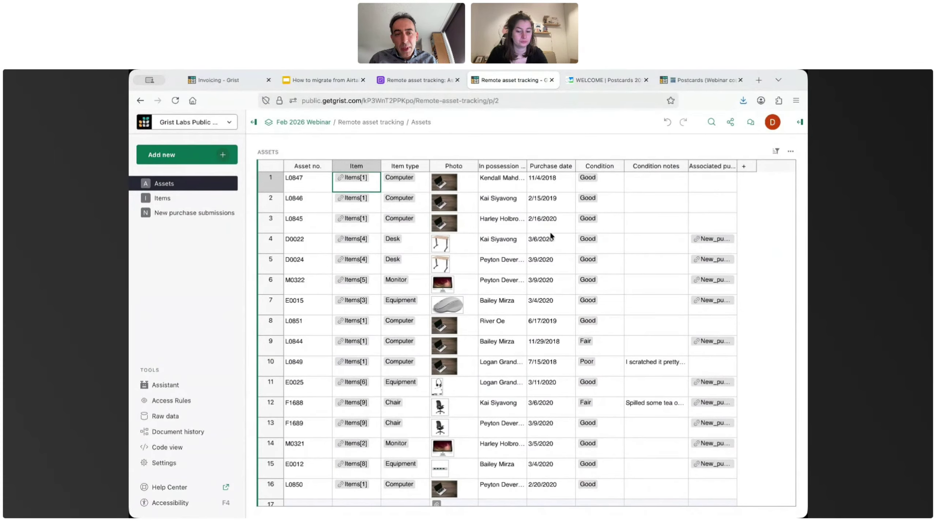
{"action": "left_click", "coordinate": [570, 166]}
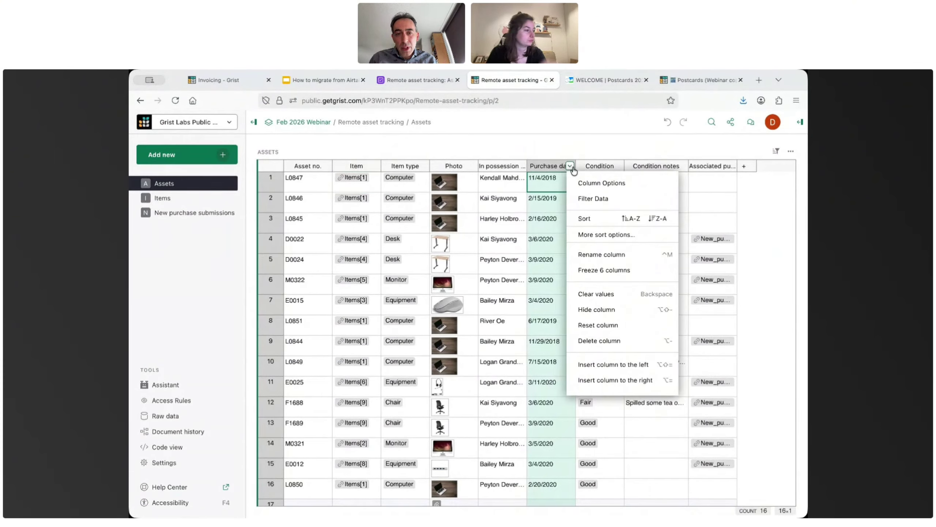
{"action": "left_click", "coordinate": [620, 220]}
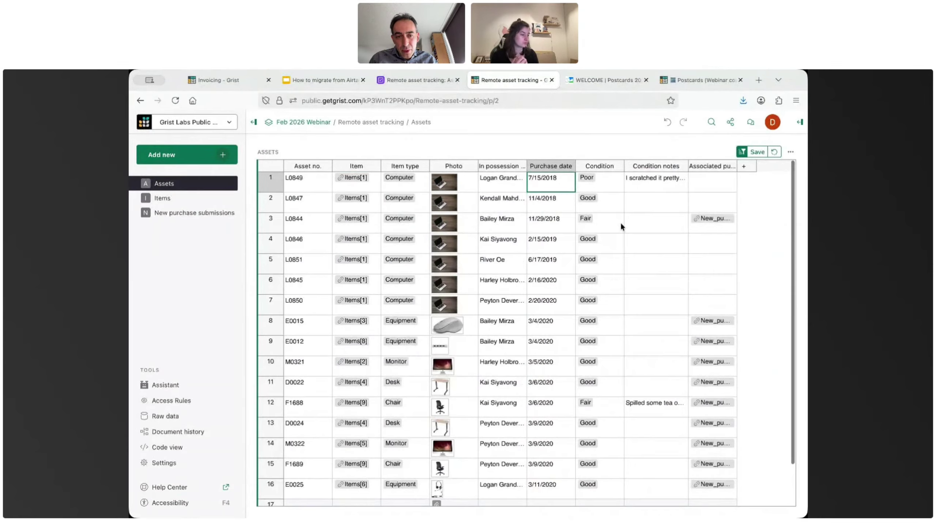
{"action": "left_click", "coordinate": [757, 152]}
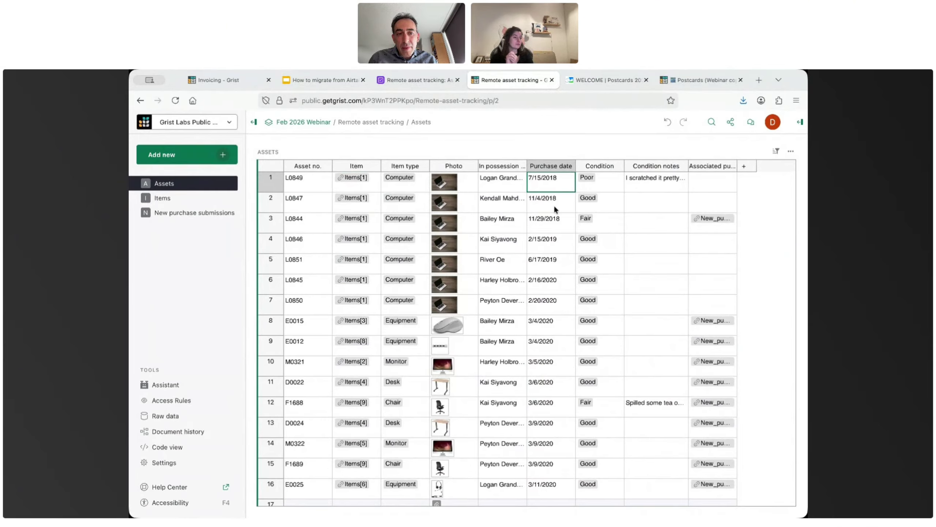
Set the Item reference column in the Assets table to show the Name column from the Items table
{"action": "left_click", "coordinate": [373, 185]}
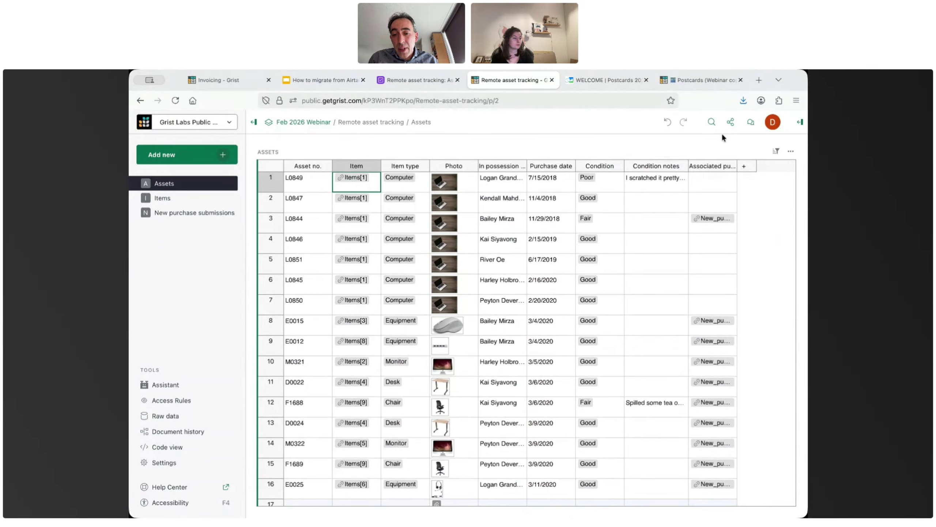
{"action": "left_click", "coordinate": [797, 125]}
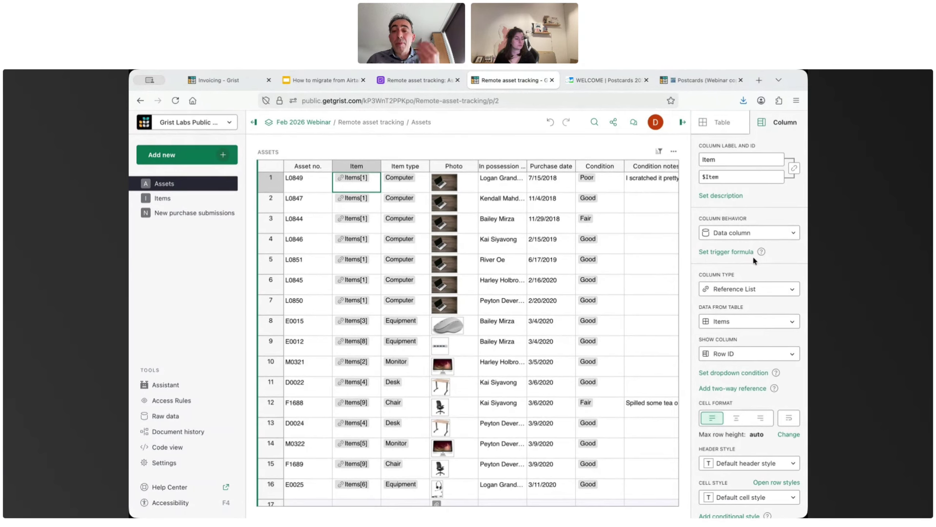
{"action": "left_click", "coordinate": [738, 355]}
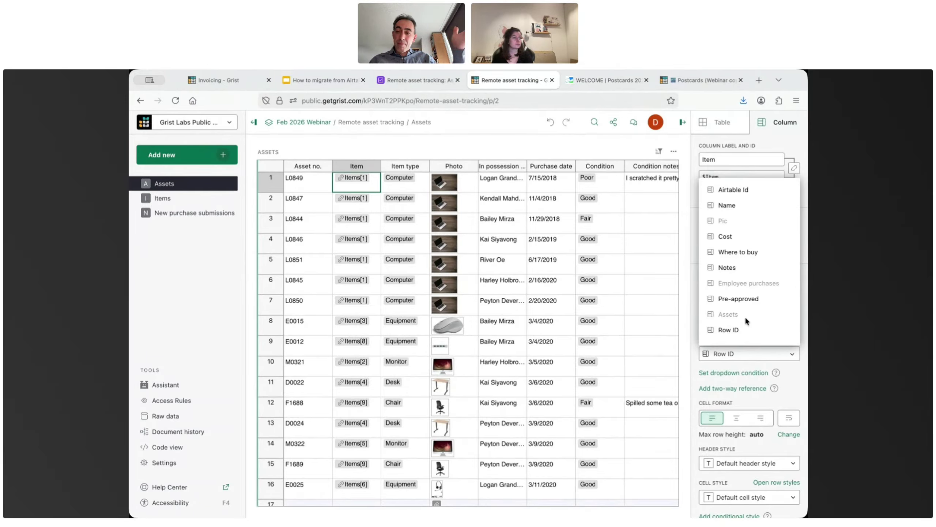
{"action": "left_click", "coordinate": [735, 208]}
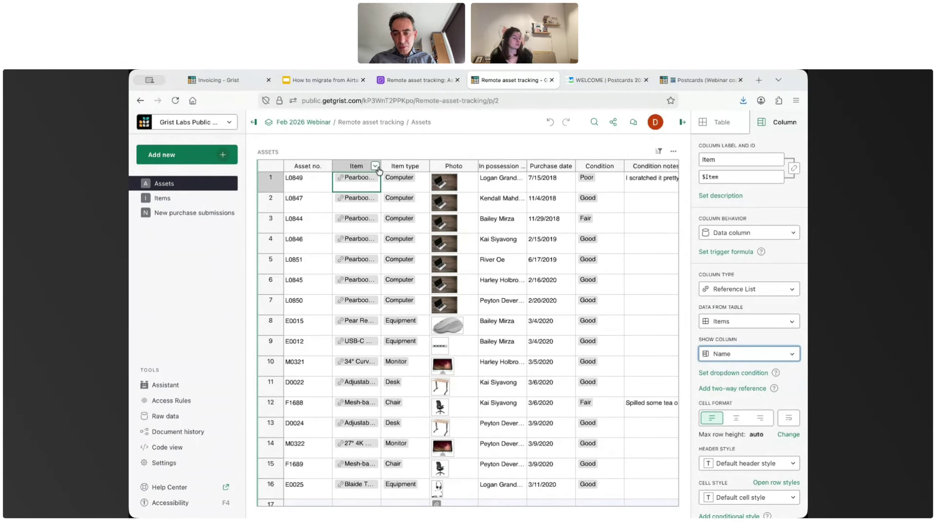
Widen the Item and Associated purchase requests columns in the Assets table so their references can be read
{"action": "left_click_drag", "start_coordinate": [381, 166], "coordinate": [469, 167]}
{"action": "scroll", "coordinate": [475, 225], "scroll_direction": "right", "scroll_amount": 8}
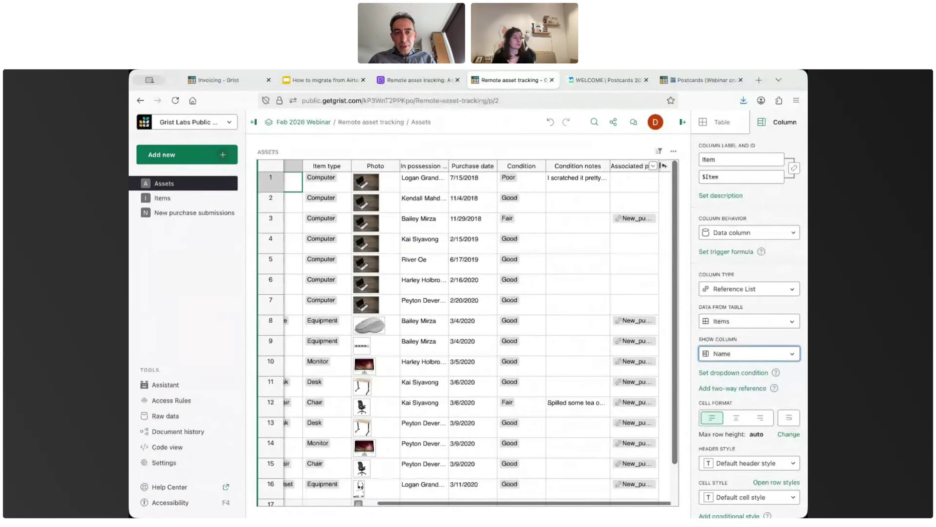
{"action": "scroll", "coordinate": [616, 291], "scroll_direction": "right", "scroll_amount": 5}
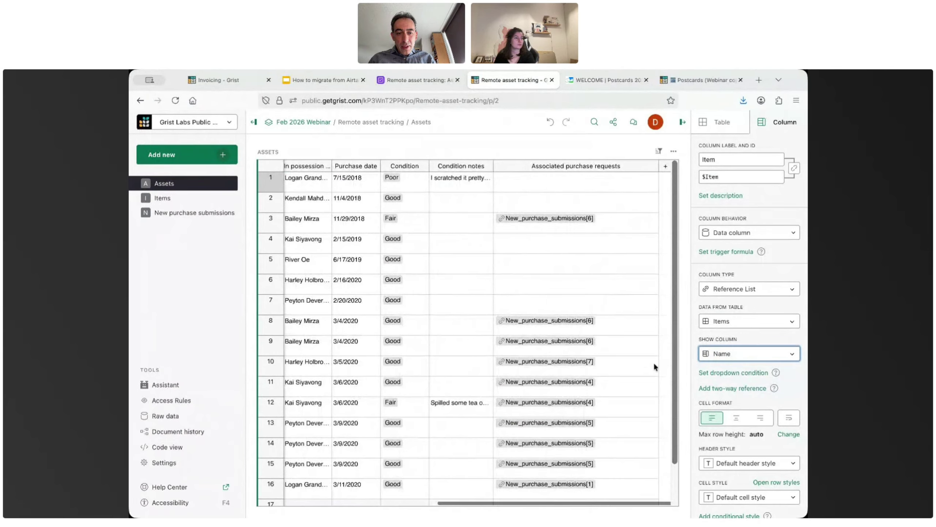
Try Request No. as the shown column for the Associated purchase requests references, and settle on Requester's name
{"action": "left_click", "coordinate": [557, 331]}
{"action": "left_click", "coordinate": [738, 355]}
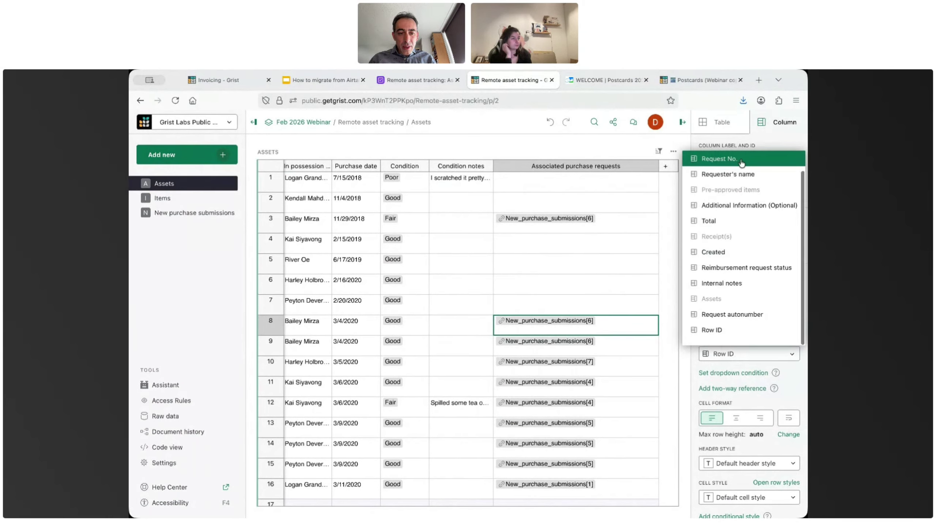
{"action": "scroll", "coordinate": [736, 176], "scroll_direction": "up", "scroll_amount": 1}
{"action": "left_click", "coordinate": [735, 178]}
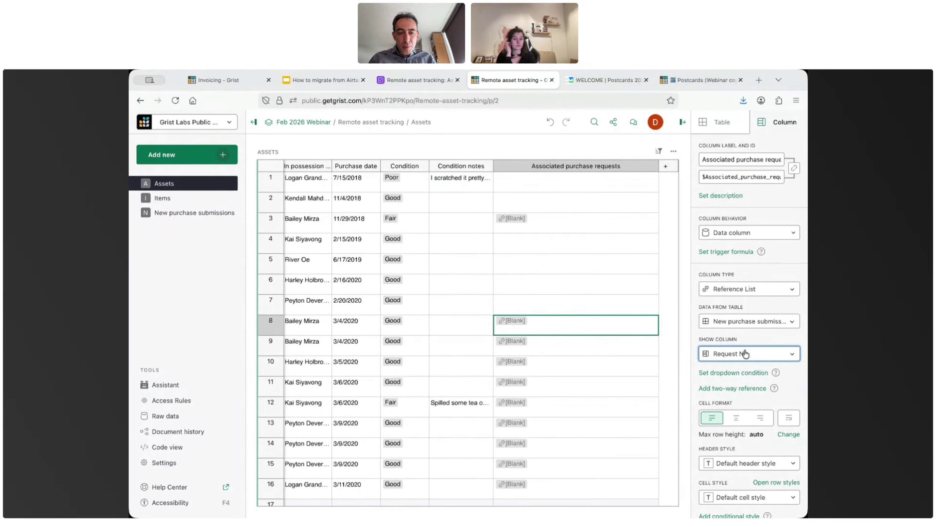
{"action": "left_click", "coordinate": [742, 354]}
{"action": "left_click", "coordinate": [727, 175]}
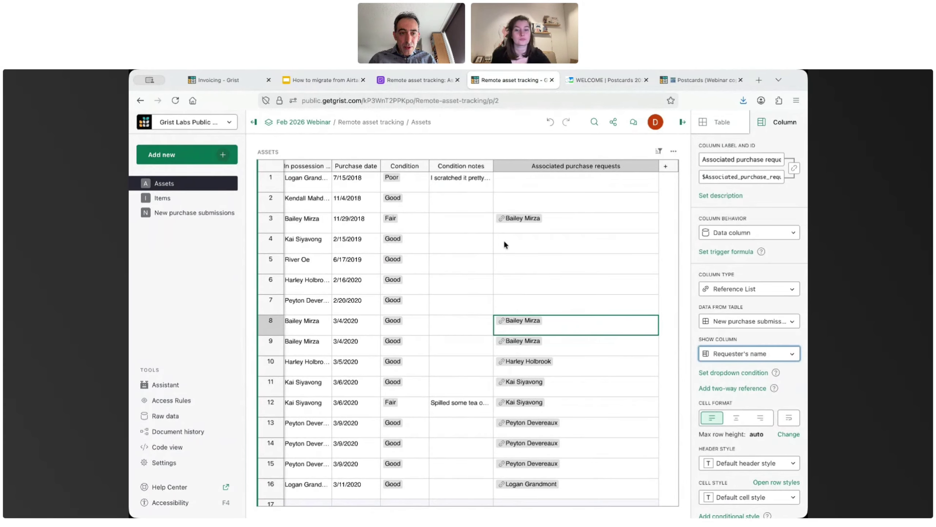
Give the Item type choices fill colors: light red #FECBCC for Chair, light orange for Desk and light green #E1FEDE for Equipment
{"action": "scroll", "coordinate": [503, 240], "scroll_direction": "left", "scroll_amount": 10}
{"action": "left_click", "coordinate": [460, 243]}
{"action": "left_click", "coordinate": [709, 416]}
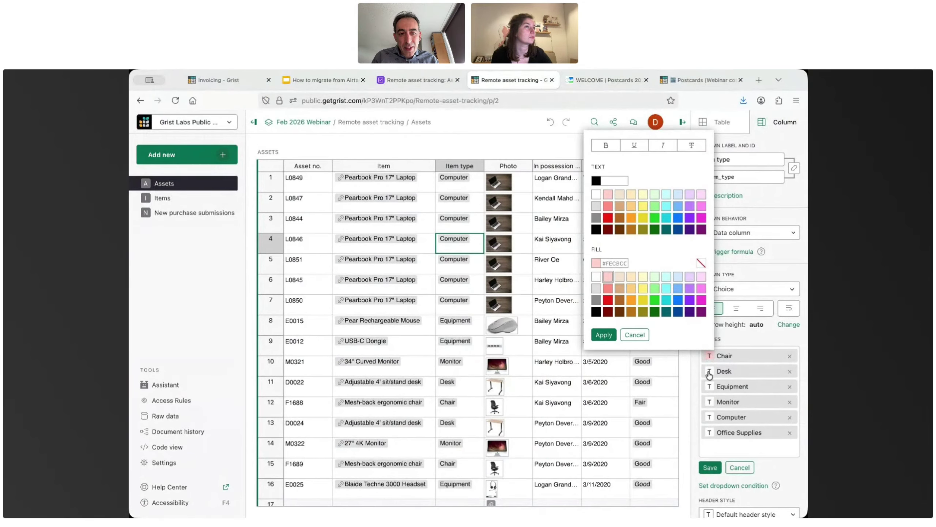
{"action": "left_click", "coordinate": [631, 292]}
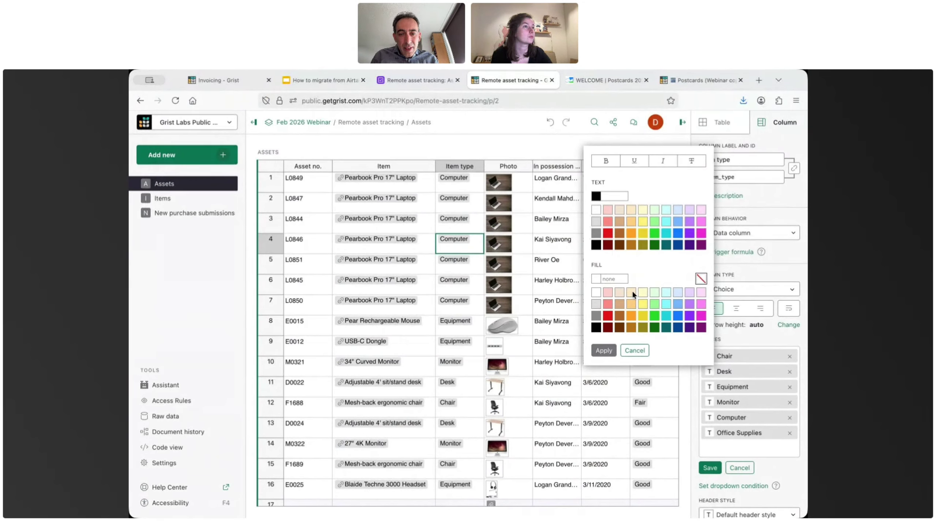
{"action": "left_click", "coordinate": [711, 386]}
{"action": "left_click", "coordinate": [655, 307]}
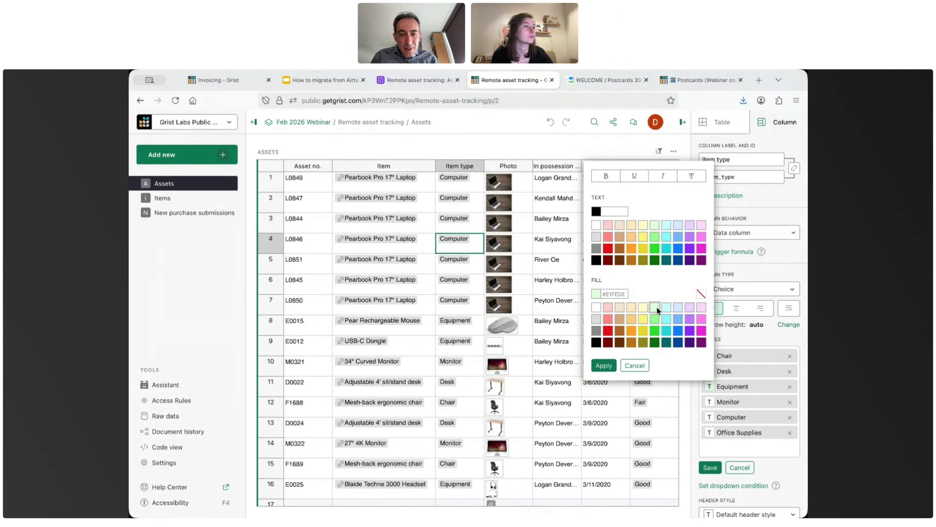
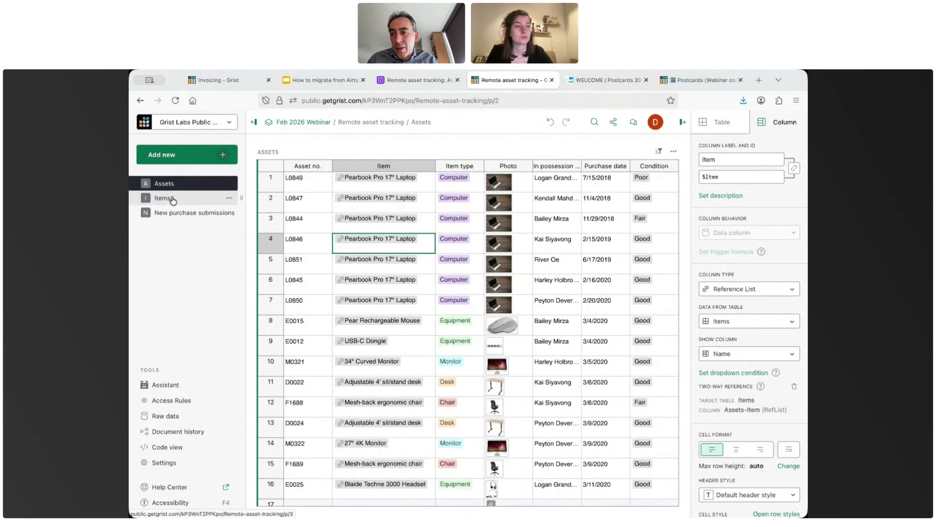
Open the Items table and widen its Assets-Item column
{"action": "left_click", "coordinate": [164, 199]}
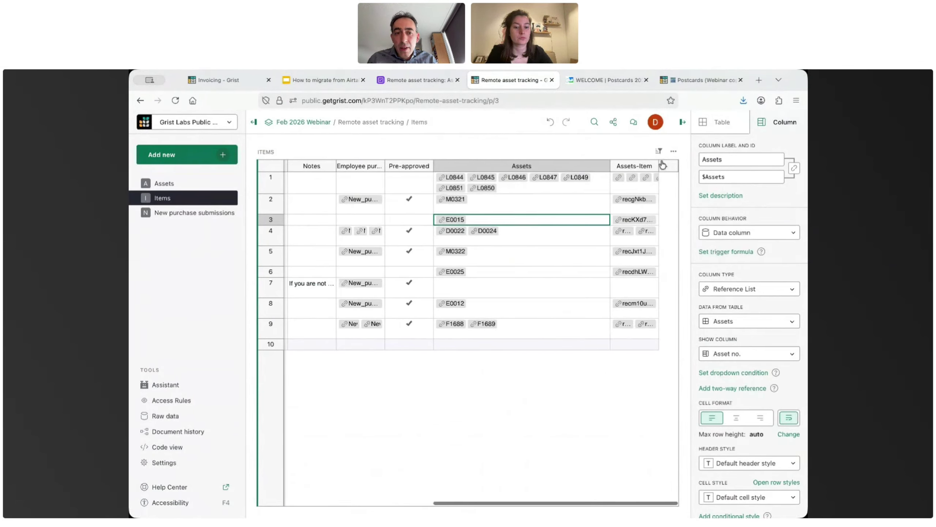
{"action": "left_click_drag", "start_coordinate": [659, 166], "coordinate": [740, 166]}
{"action": "scroll", "coordinate": [653, 222], "scroll_direction": "right", "scroll_amount": 3}
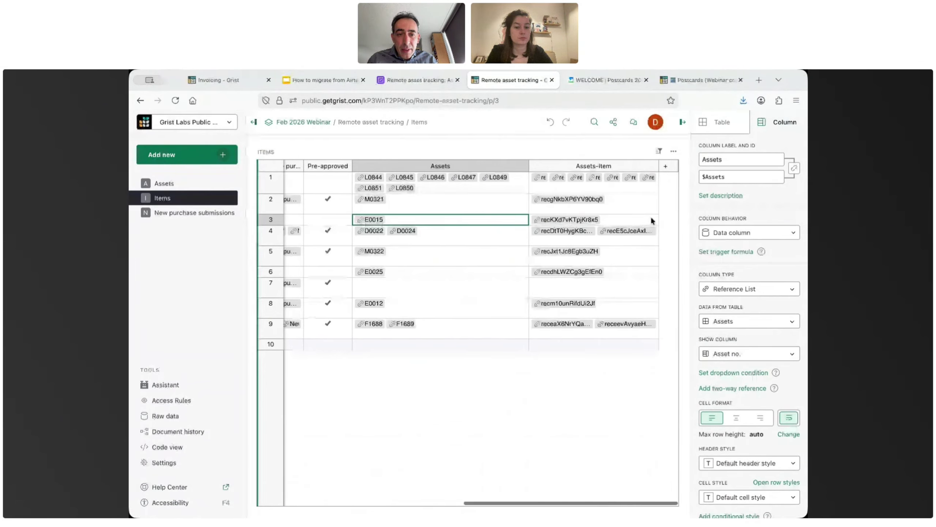
Set the Assets-Item reference column to show Asset no. and turn on text wrapping for it
{"action": "left_click", "coordinate": [598, 166]}
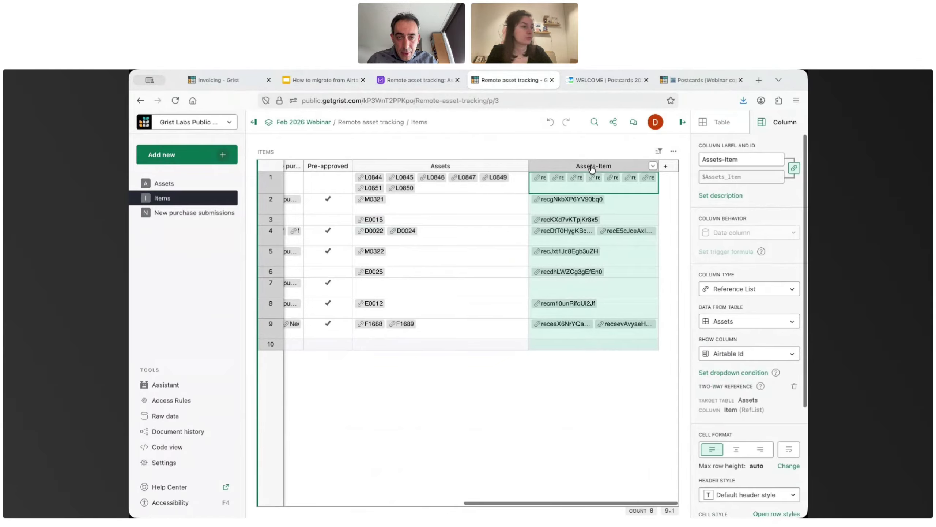
{"action": "left_click", "coordinate": [738, 354]}
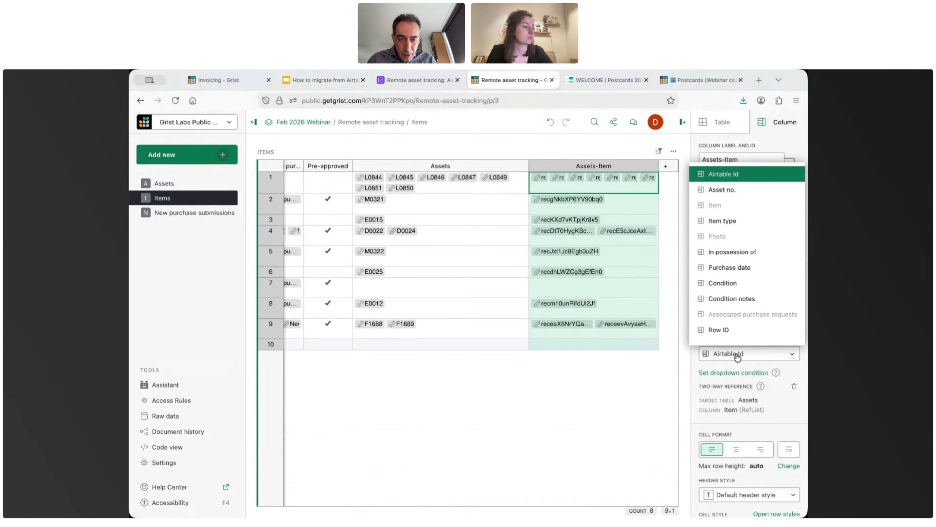
{"action": "left_click", "coordinate": [726, 190]}
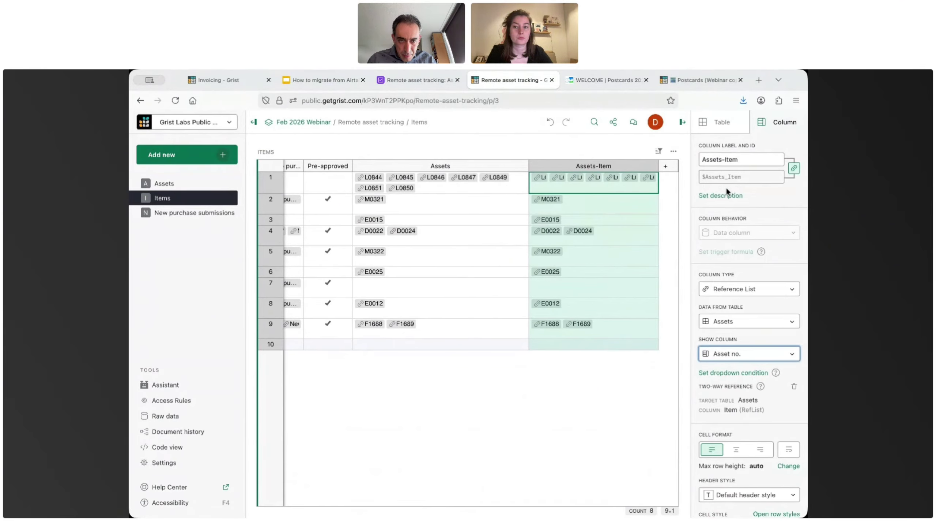
{"action": "left_click", "coordinate": [623, 218]}
{"action": "left_click", "coordinate": [789, 448]}
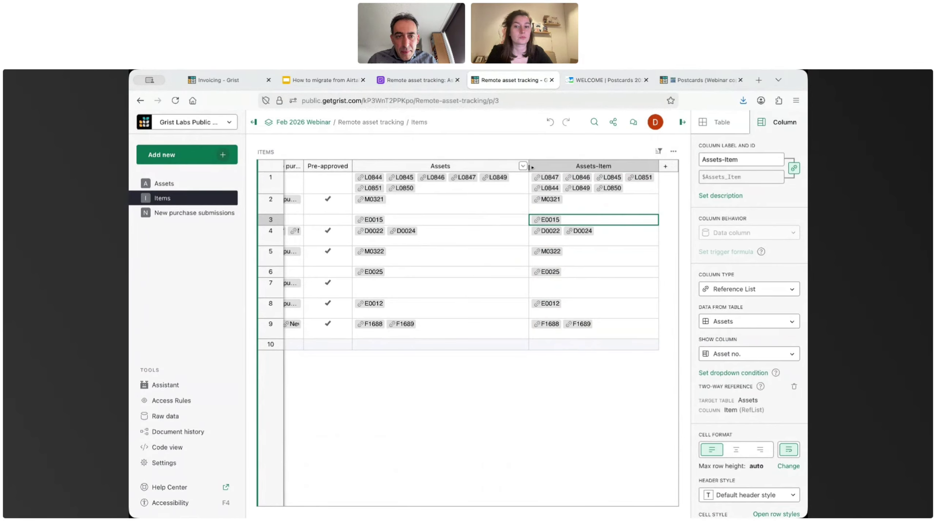
Narrow the one-way Assets reference column in the Items table and delete it, keeping the two-way Assets-Item column
{"action": "left_click_drag", "start_coordinate": [529, 166], "coordinate": [492, 169]}
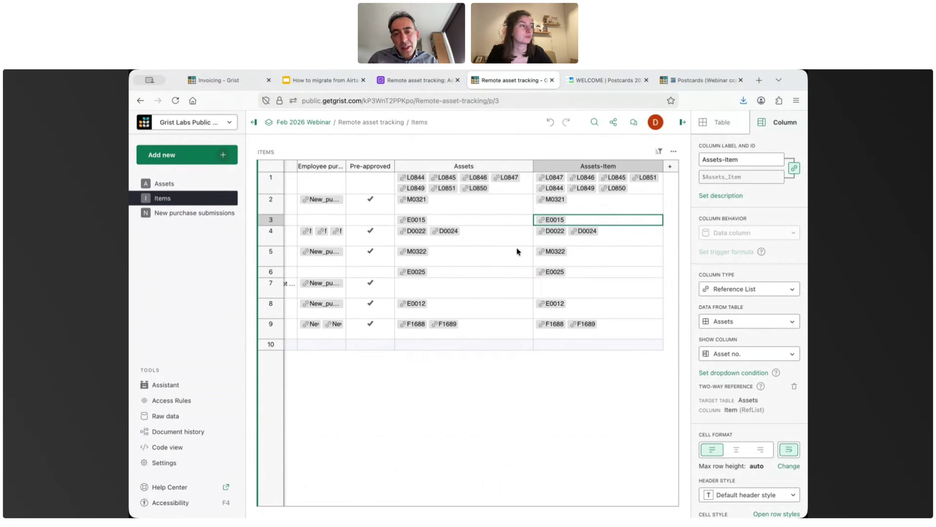
{"action": "left_click", "coordinate": [527, 167]}
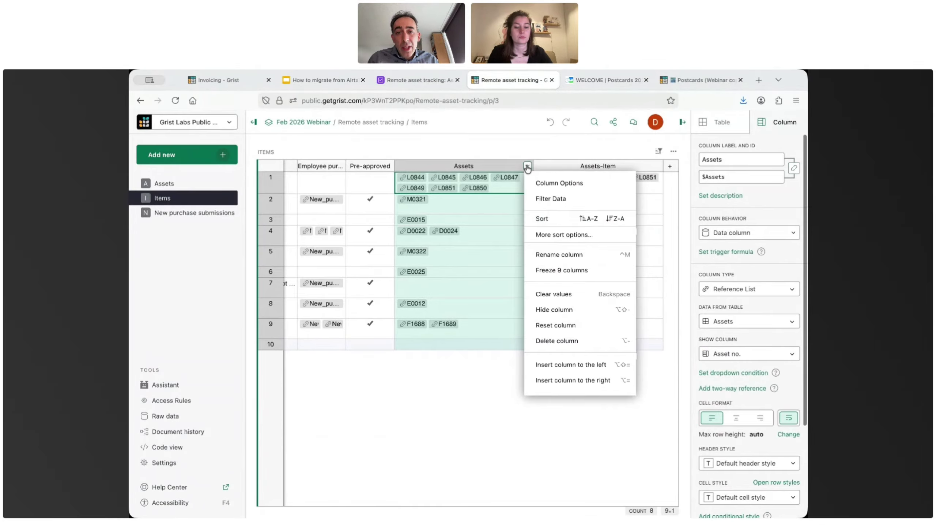
{"action": "left_click", "coordinate": [539, 344]}
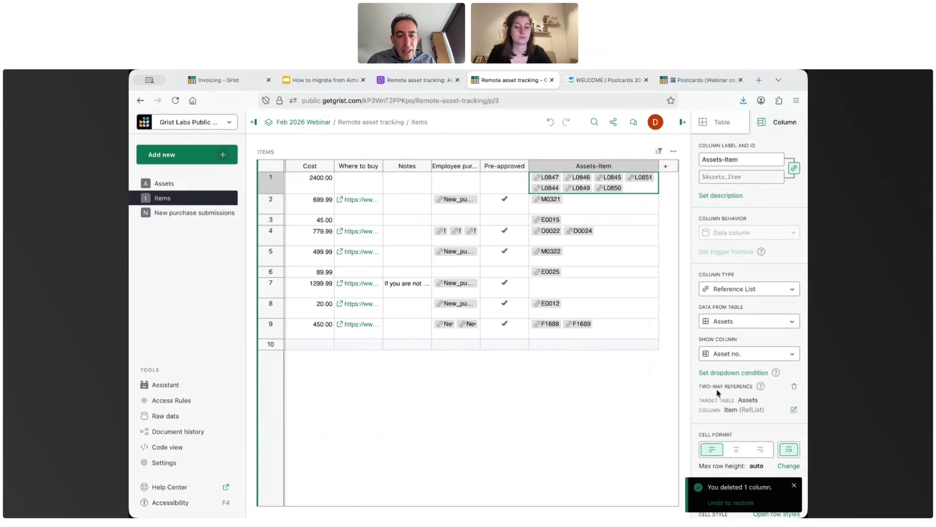
Add a new row to the Assets table with the item 27" 4K Monitor and the asset number NEWASSET
{"action": "left_click", "coordinate": [164, 182]}
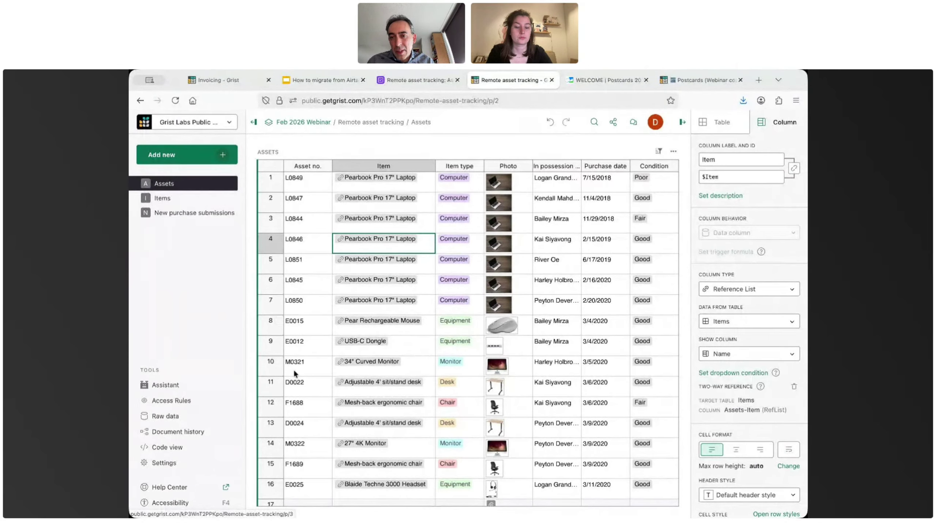
{"action": "scroll", "coordinate": [364, 394], "scroll_direction": "down", "scroll_amount": 2}
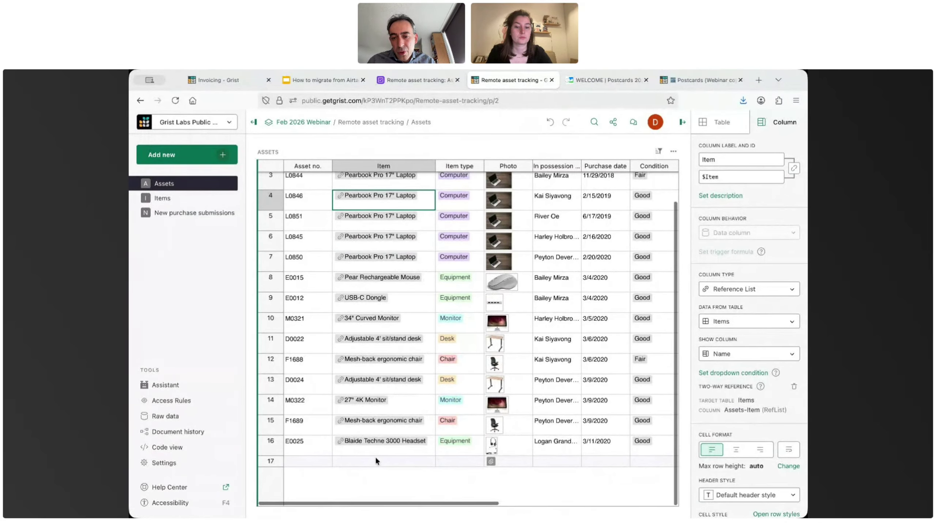
{"action": "left_click", "coordinate": [376, 458]}
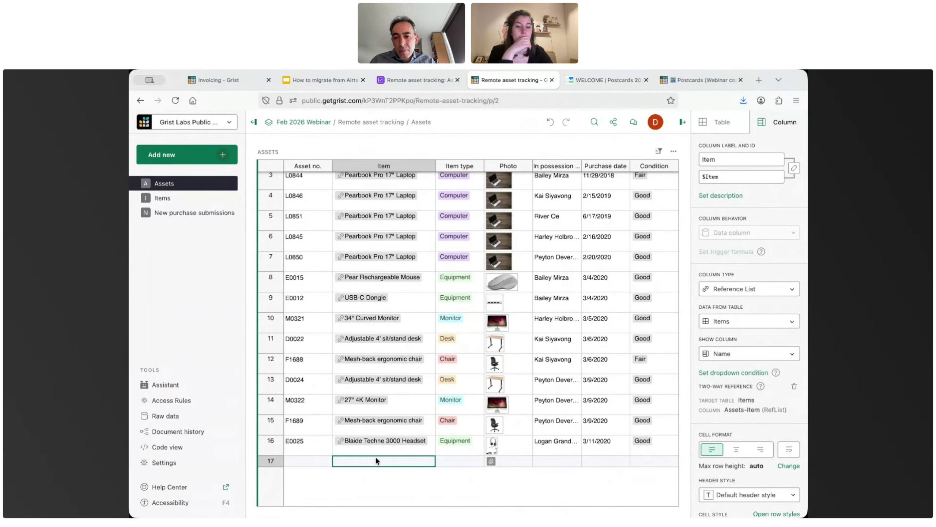
{"action": "key", "text": "Return"}
{"action": "left_click", "coordinate": [387, 321]}
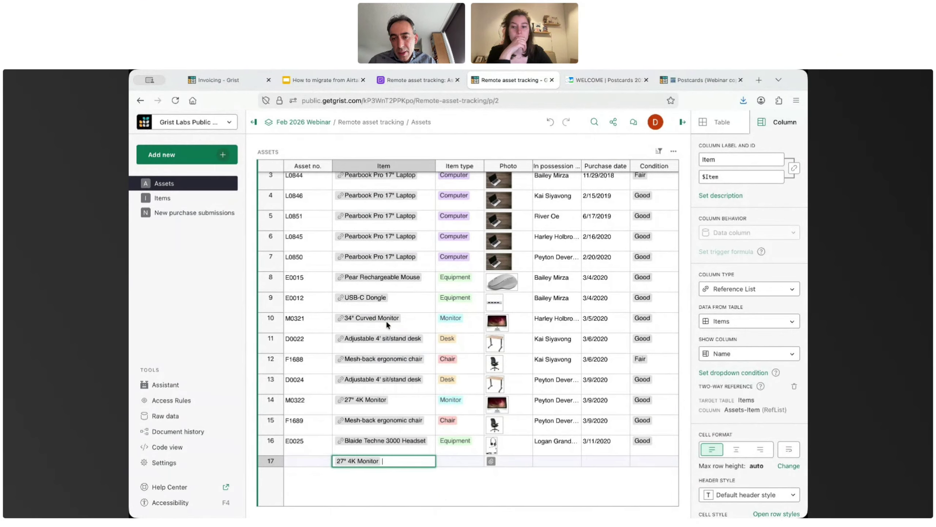
{"action": "key", "text": "Return"}
{"action": "left_click", "coordinate": [308, 459]}
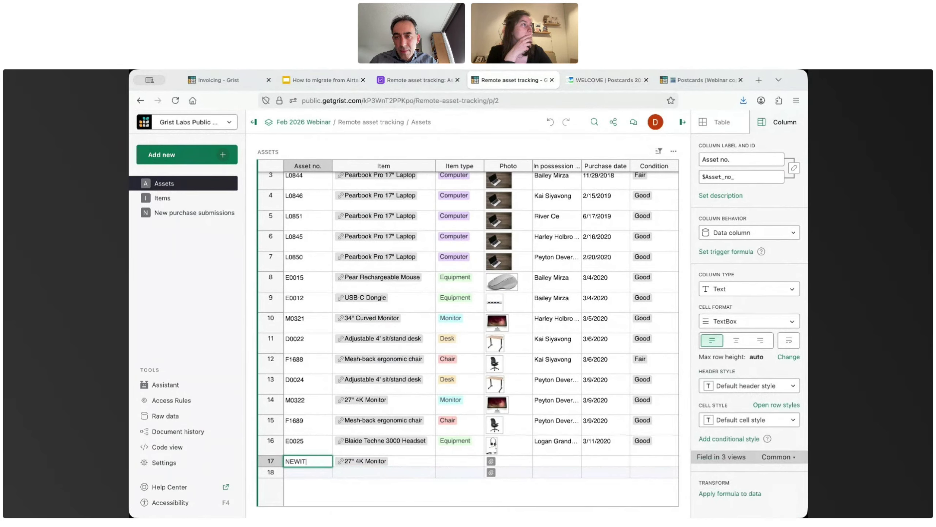
{"action": "key", "text": "Return"}
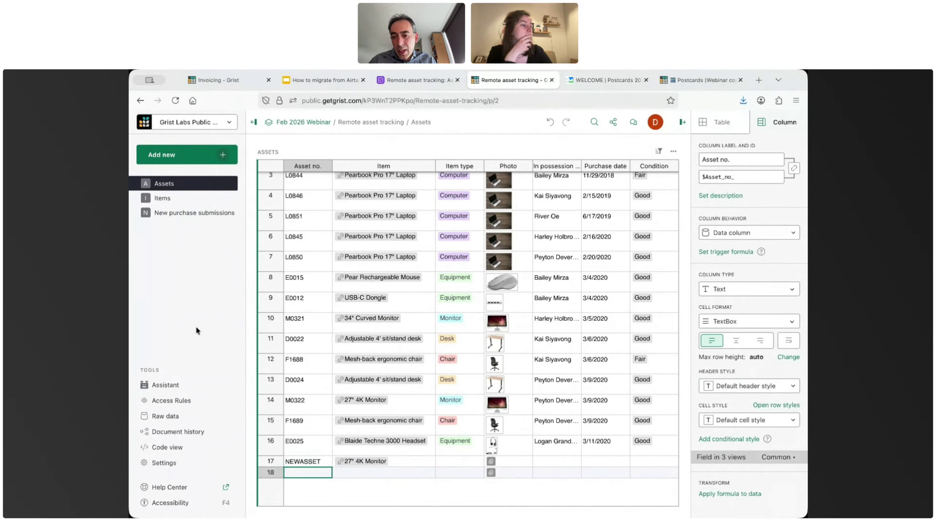
Check the 27" 4K Monitor's linked assets in the Assets-Item column of the Items table, and return to the Assets table
{"action": "left_click", "coordinate": [162, 198]}
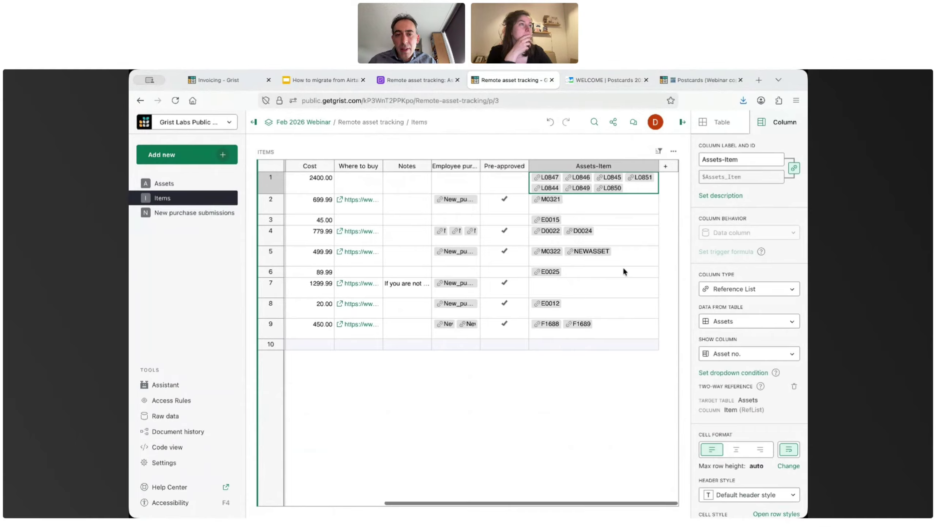
{"action": "left_click", "coordinate": [623, 254]}
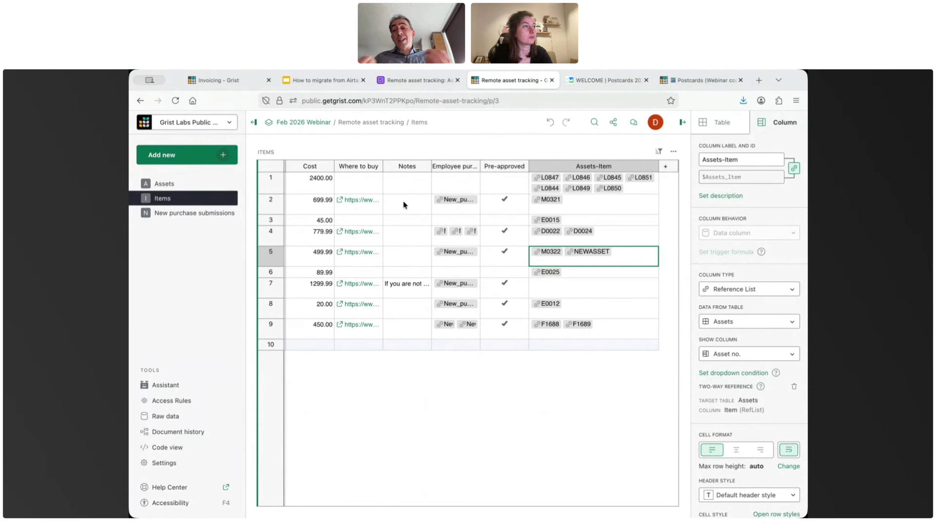
{"action": "double_click", "coordinate": [164, 183]}
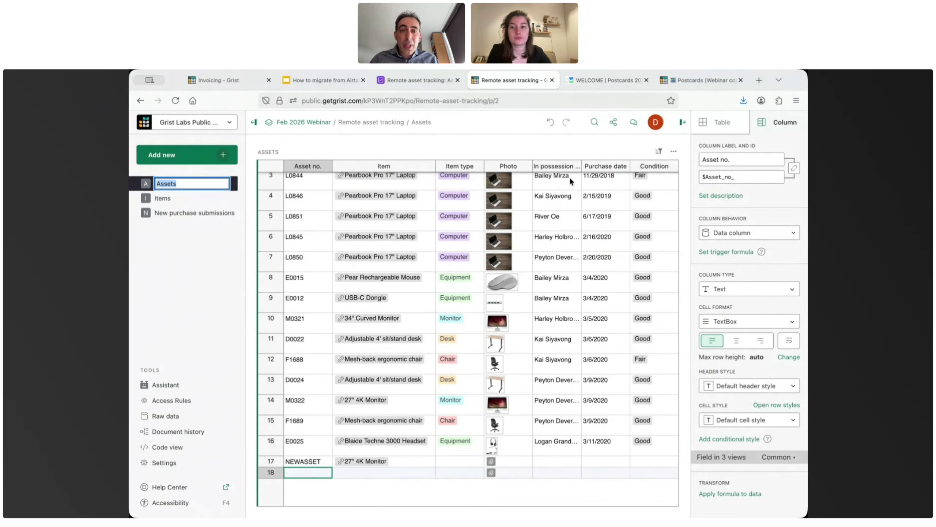
{"action": "key", "text": "Escape"}
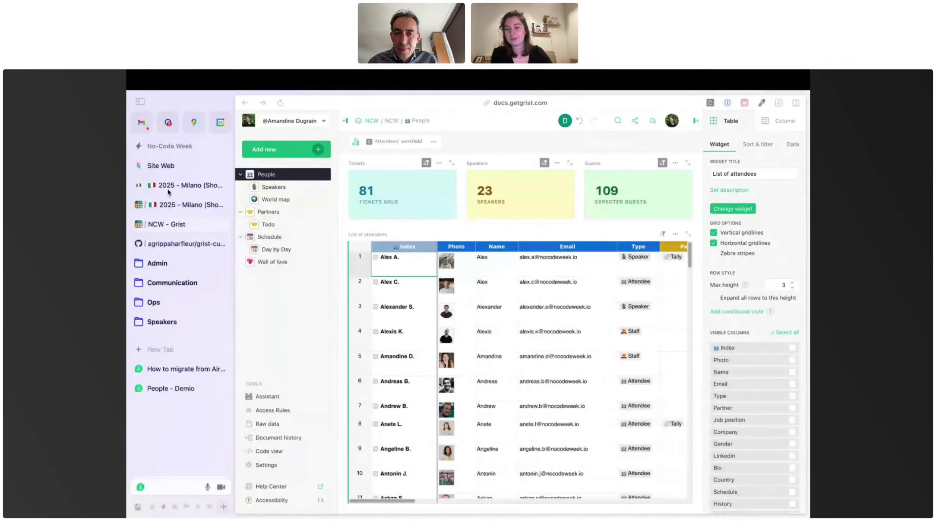
Open the No-Code Week website and look through its home page from the livestream section down to the blog articles
{"action": "left_click", "coordinate": [172, 164]}
{"action": "left_click", "coordinate": [173, 165]}
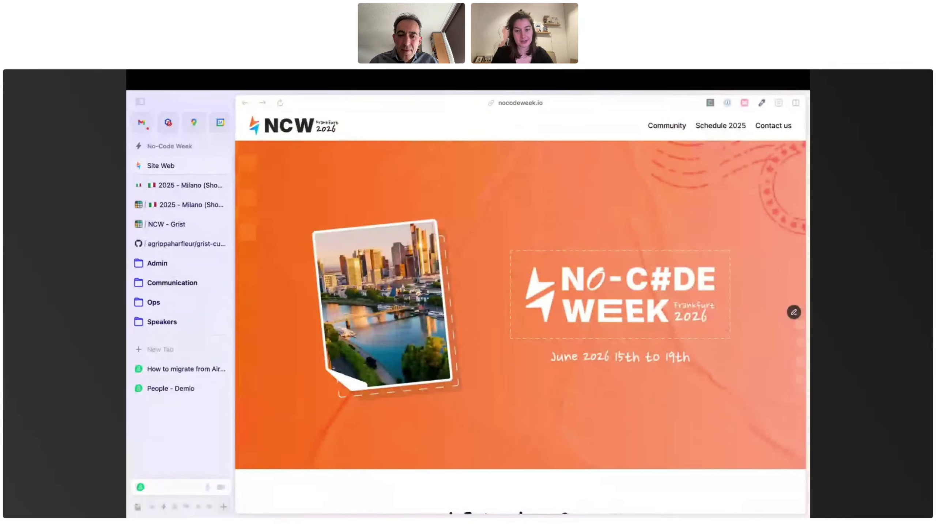
{"action": "left_click", "coordinate": [275, 371]}
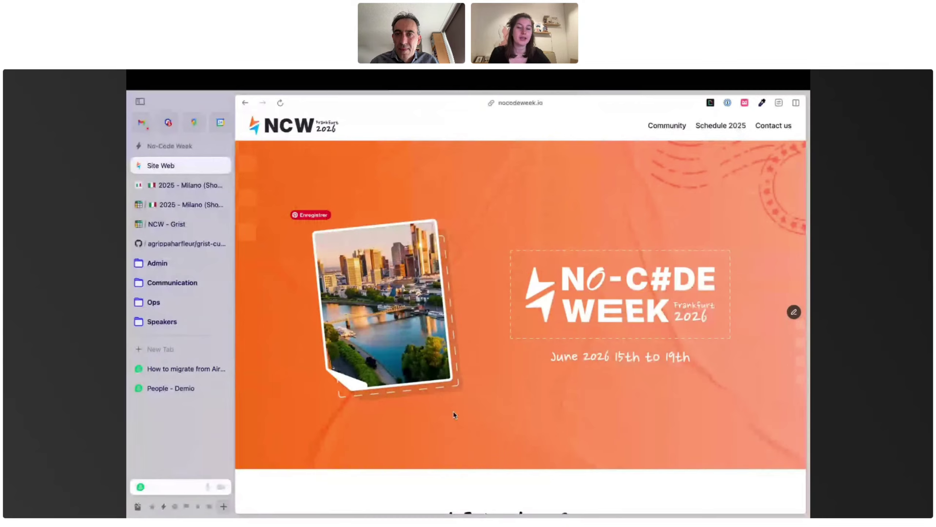
{"action": "scroll", "coordinate": [526, 355], "scroll_direction": "down", "scroll_amount": 4}
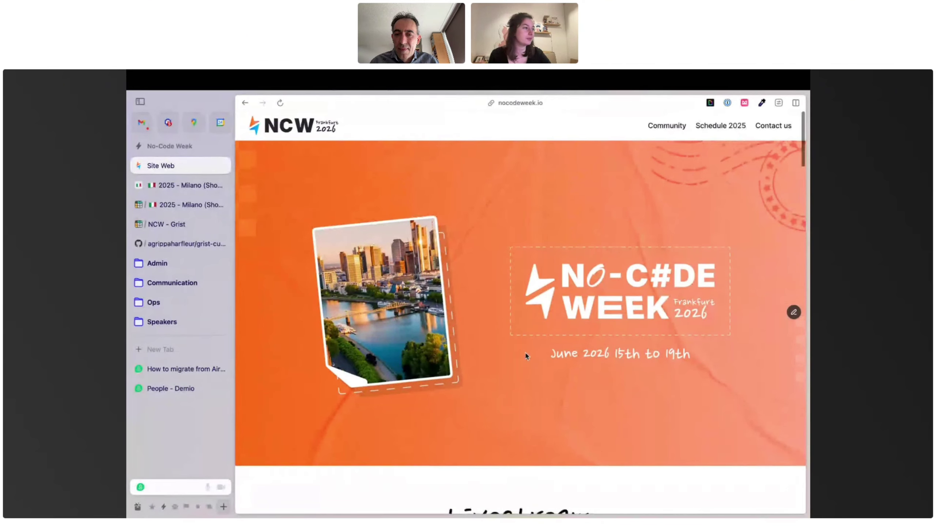
{"action": "scroll", "coordinate": [526, 355], "scroll_direction": "down", "scroll_amount": 5}
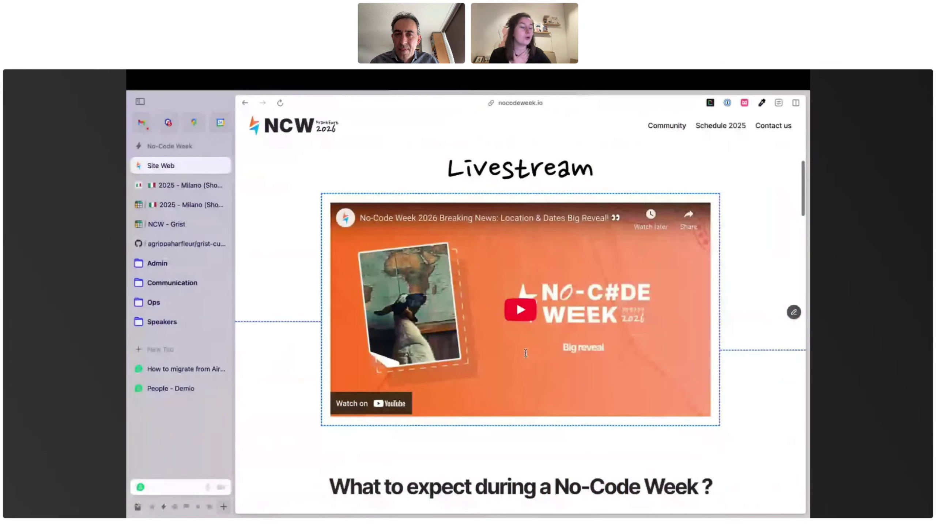
{"action": "scroll", "coordinate": [525, 353], "scroll_direction": "down", "scroll_amount": 4}
{"action": "scroll", "coordinate": [526, 353], "scroll_direction": "down", "scroll_amount": 2}
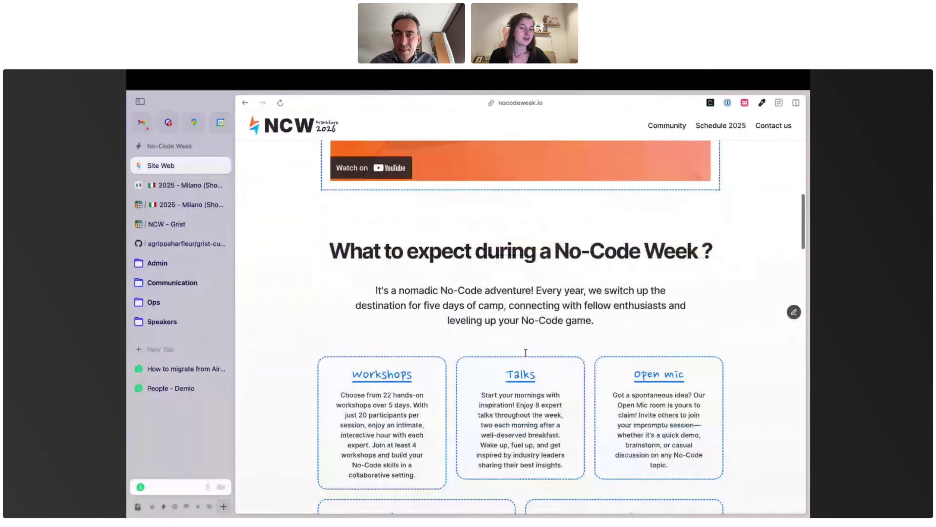
{"action": "scroll", "coordinate": [525, 352], "scroll_direction": "down", "scroll_amount": 15}
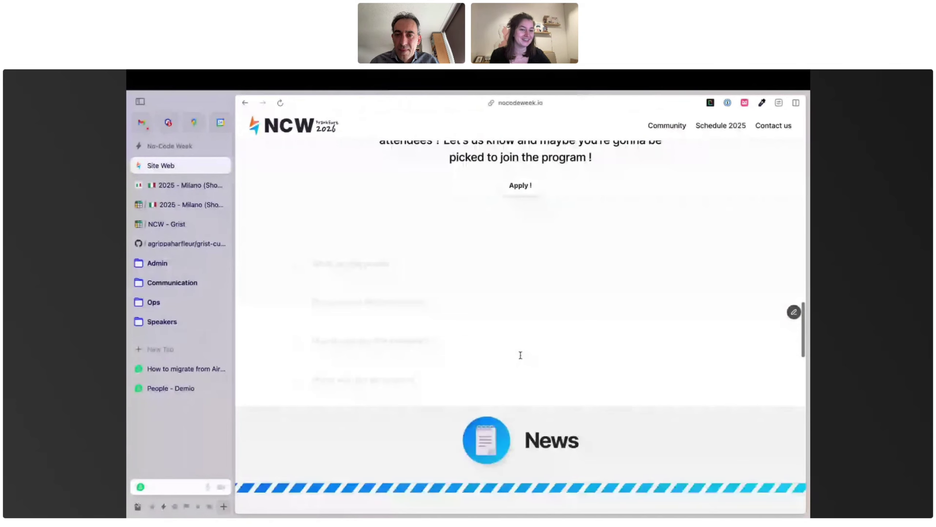
{"action": "scroll", "coordinate": [521, 354], "scroll_direction": "down", "scroll_amount": 7}
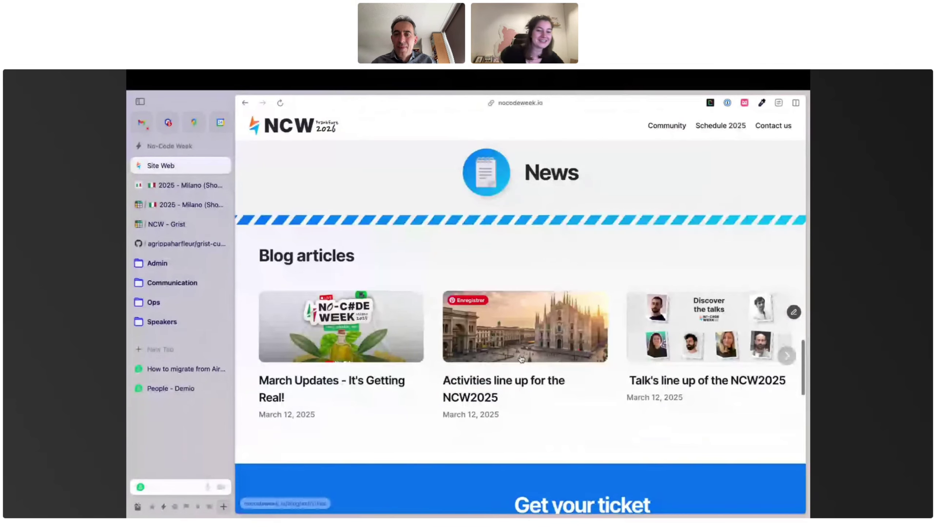
View the ticket section of the No-Code Week home page, and return to the overview of workshops, talks and activities
{"action": "scroll", "coordinate": [521, 357], "scroll_direction": "down", "scroll_amount": 5}
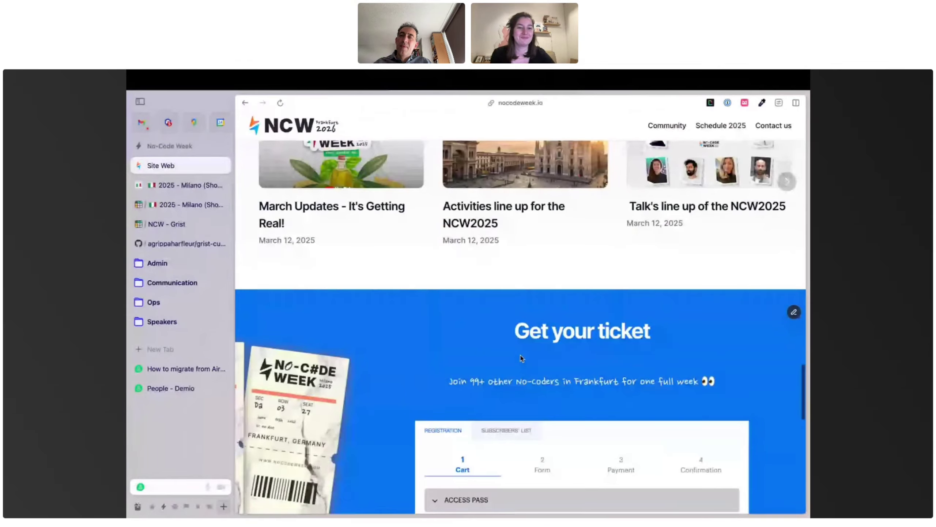
{"action": "scroll", "coordinate": [520, 354], "scroll_direction": "up", "scroll_amount": 10}
{"action": "scroll", "coordinate": [519, 353], "scroll_direction": "up", "scroll_amount": 15}
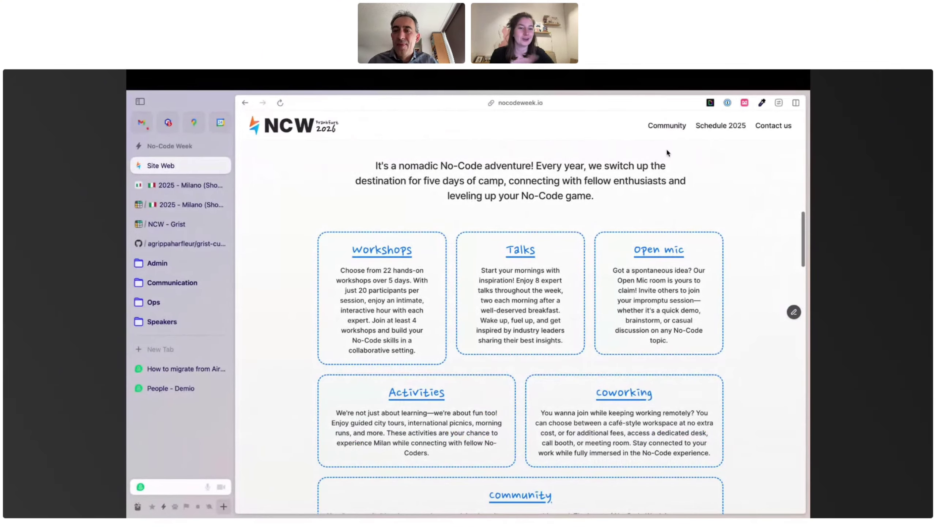
Open the Community page of the No-Code Week website and look through the attendees' profiles
{"action": "left_click", "coordinate": [667, 126]}
{"action": "scroll", "coordinate": [583, 319], "scroll_direction": "down", "scroll_amount": 6}
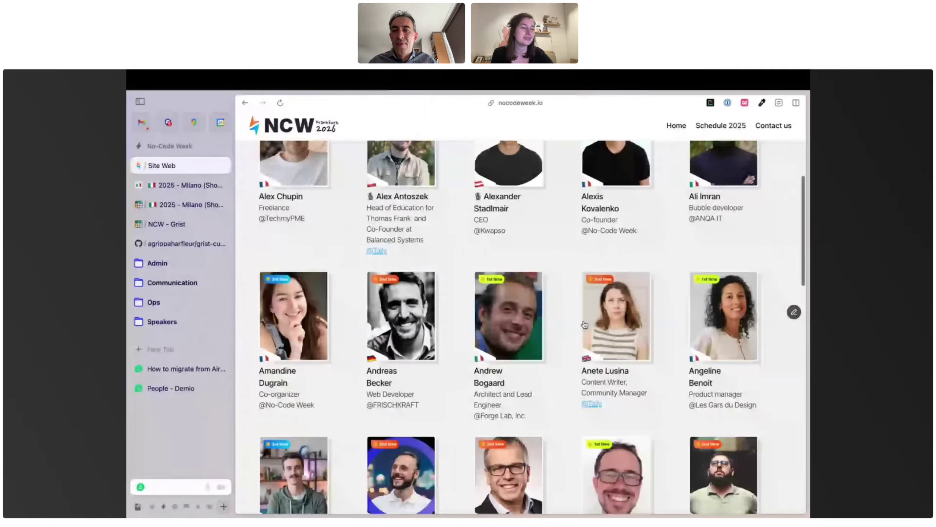
{"action": "scroll", "coordinate": [585, 325], "scroll_direction": "down", "scroll_amount": 1}
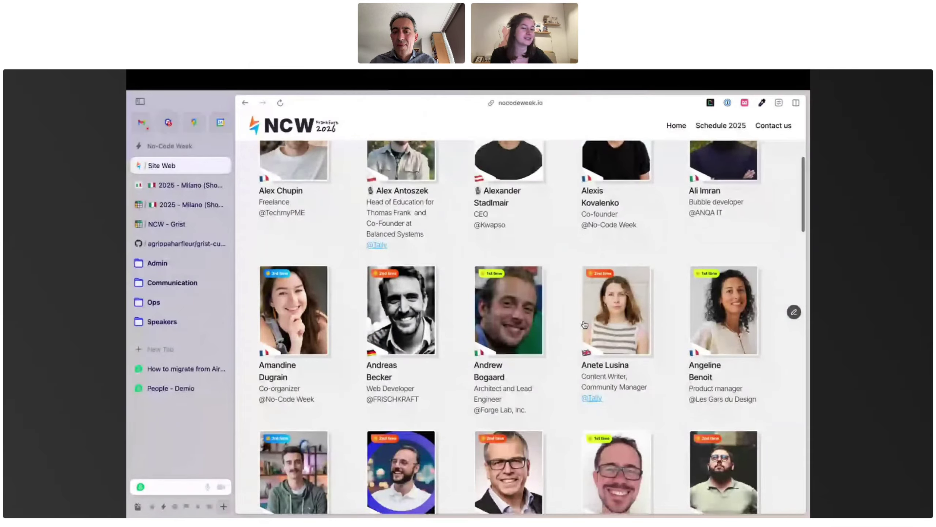
{"action": "scroll", "coordinate": [584, 324], "scroll_direction": "down", "scroll_amount": 2}
{"action": "scroll", "coordinate": [584, 324], "scroll_direction": "up", "scroll_amount": 9}
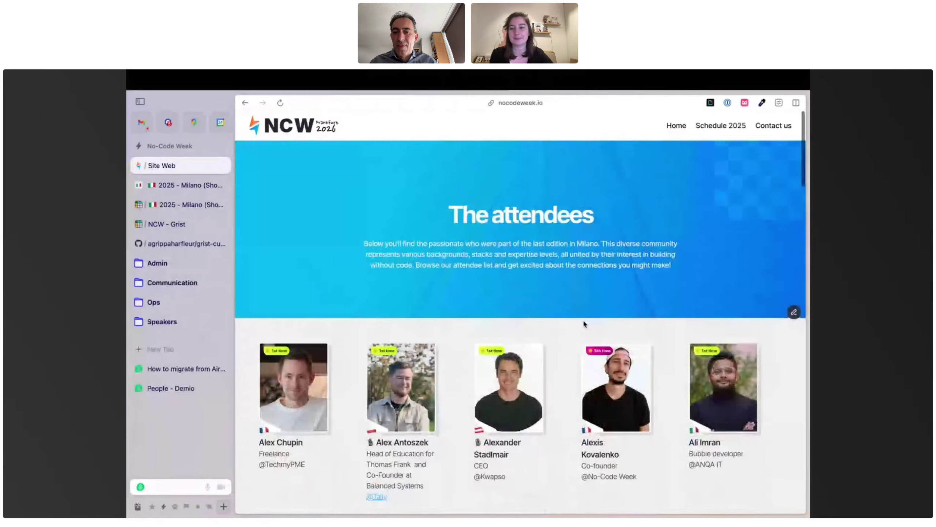
Switch to the Airtable base 2025 - Milano (Showcase) and look through the Staff, Attendee and Speaker groups of the People table
{"action": "left_click", "coordinate": [180, 186]}
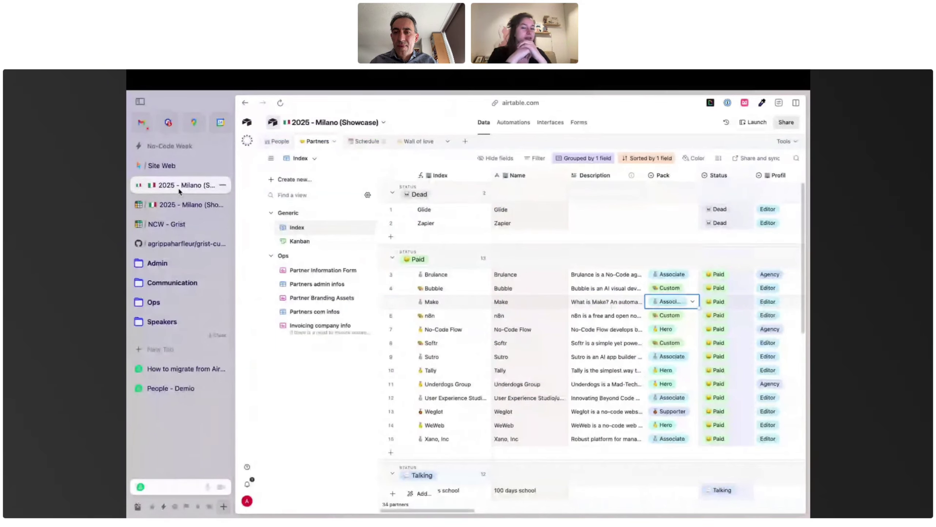
{"action": "left_click", "coordinate": [275, 143]}
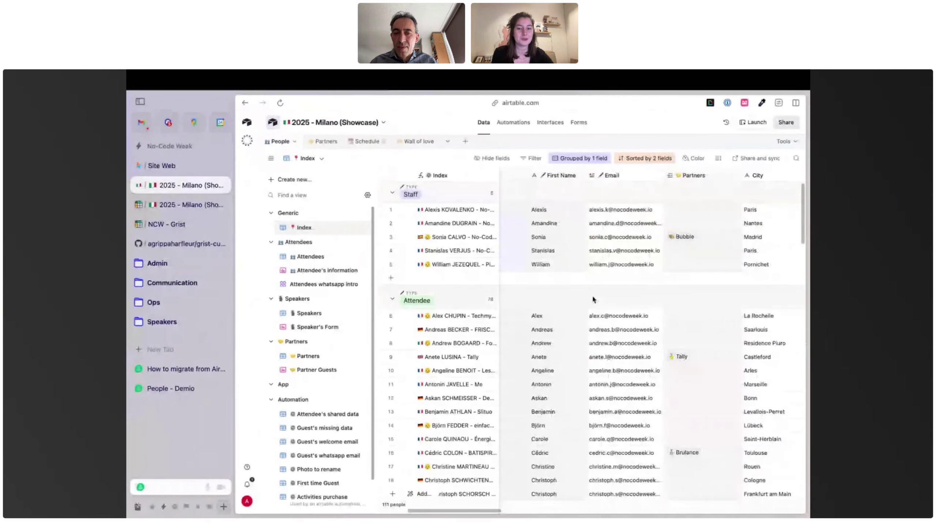
{"action": "left_click", "coordinate": [554, 344]}
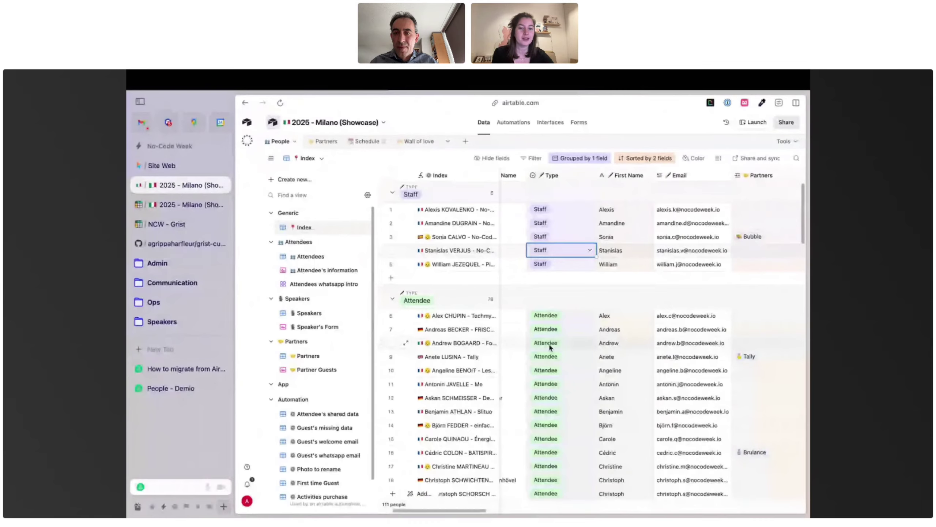
{"action": "scroll", "coordinate": [553, 347], "scroll_direction": "down", "scroll_amount": 1}
{"action": "scroll", "coordinate": [552, 349], "scroll_direction": "down", "scroll_amount": 15}
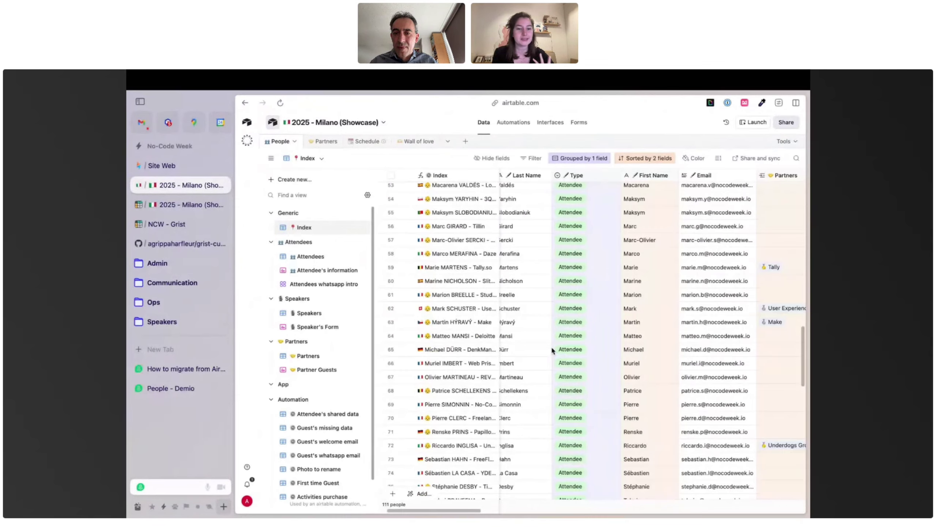
{"action": "scroll", "coordinate": [552, 349], "scroll_direction": "down", "scroll_amount": 9}
{"action": "left_click", "coordinate": [578, 382]}
{"action": "scroll", "coordinate": [579, 382], "scroll_direction": "down", "scroll_amount": 5}
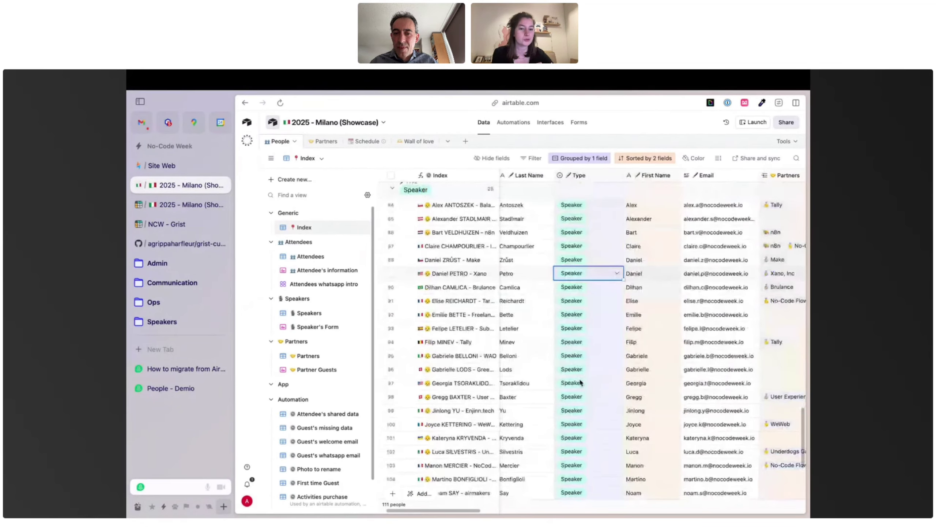
{"action": "scroll", "coordinate": [580, 382], "scroll_direction": "up", "scroll_amount": 5}
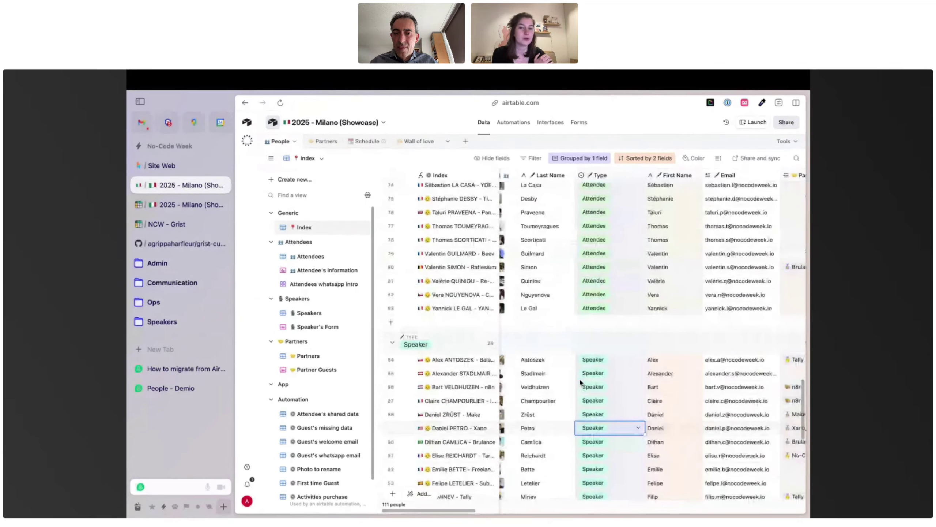
{"action": "scroll", "coordinate": [580, 382], "scroll_direction": "up", "scroll_amount": 20}
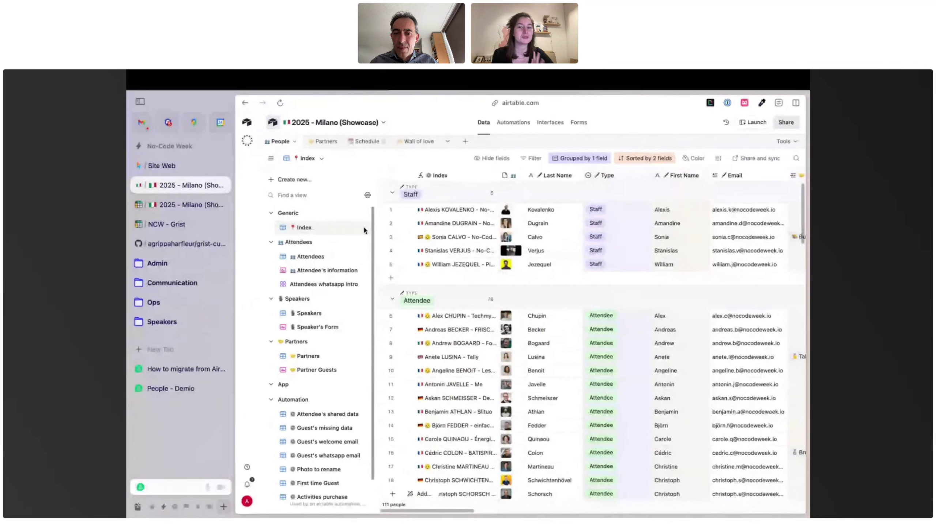
View the Partners, Schedule and Wall of love tables, including the Wall of love's URL and Embed LinkedIn columns, and return to People
{"action": "left_click", "coordinate": [320, 142]}
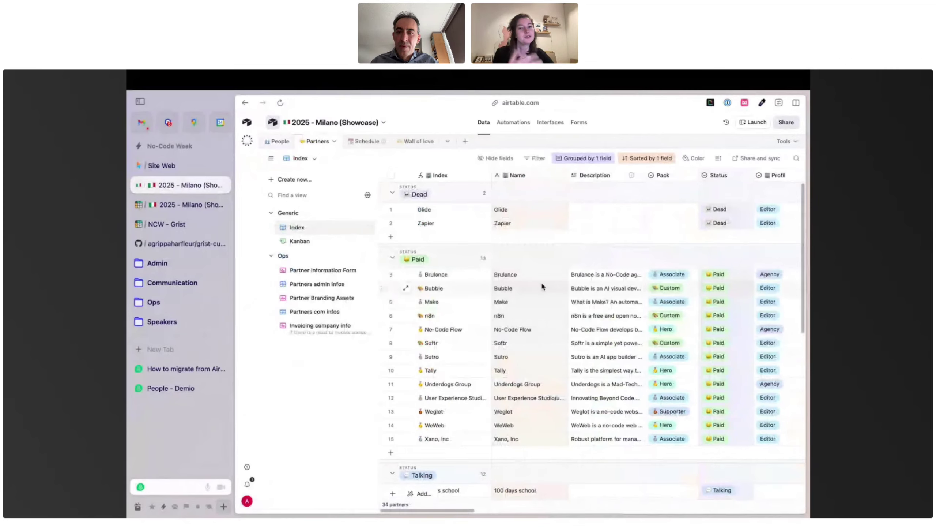
{"action": "left_click", "coordinate": [363, 141]}
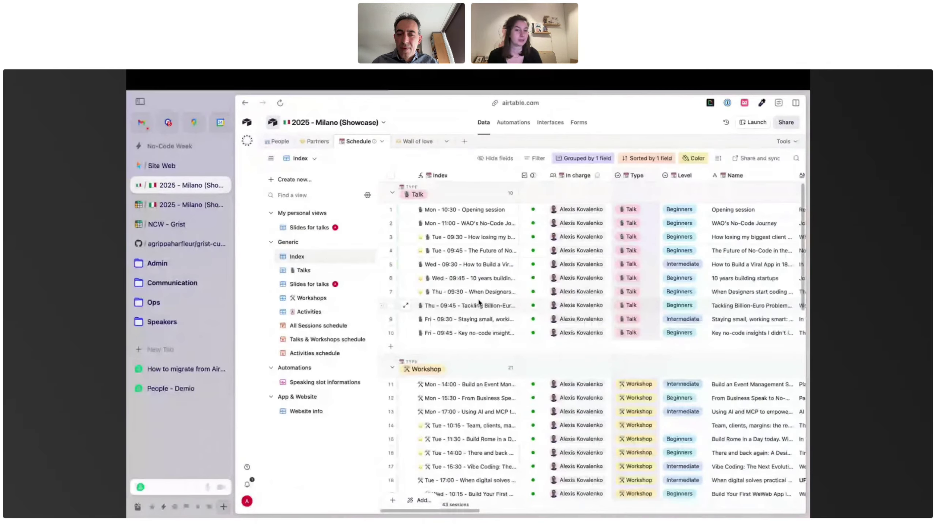
{"action": "left_click", "coordinate": [413, 142]}
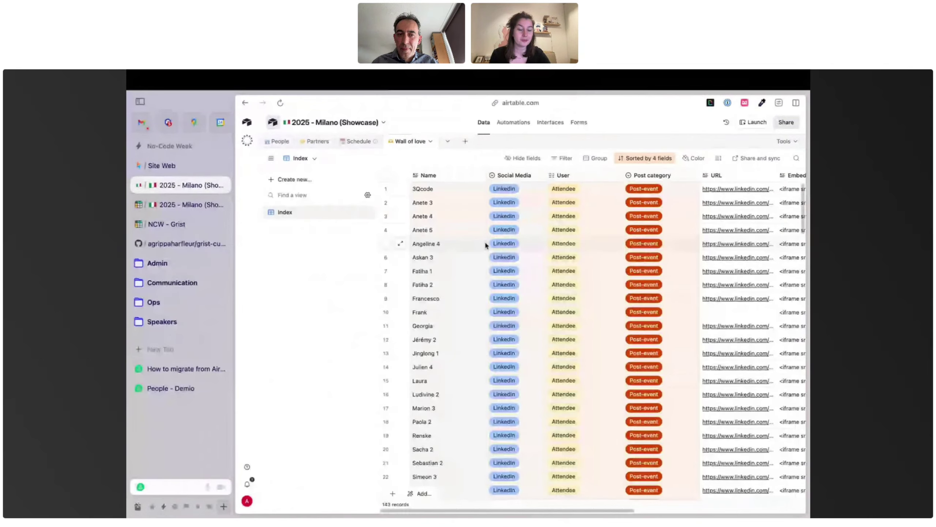
{"action": "left_click", "coordinate": [535, 247]}
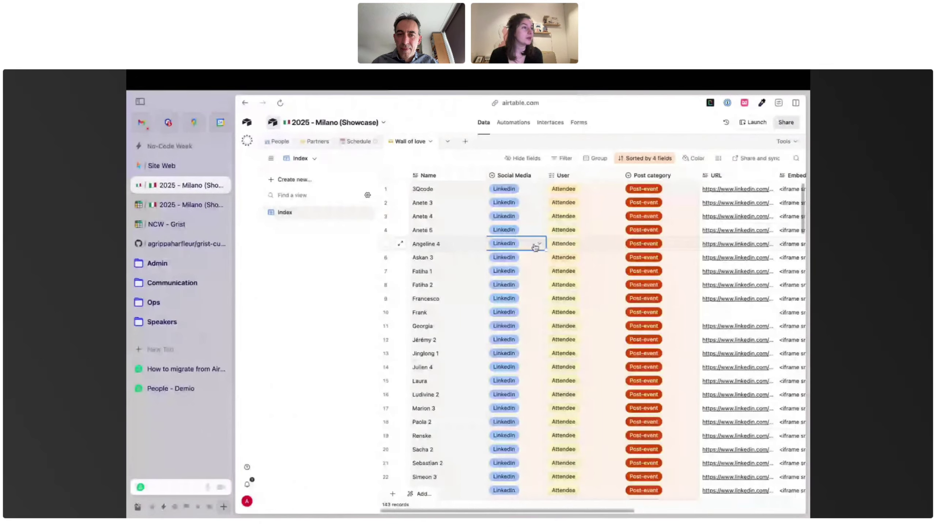
{"action": "scroll", "coordinate": [535, 247], "scroll_direction": "right", "scroll_amount": 3}
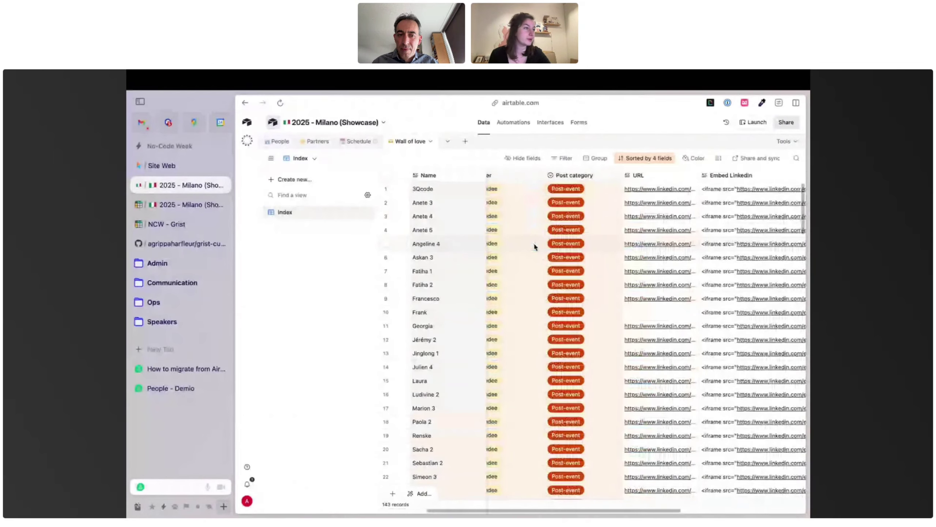
{"action": "scroll", "coordinate": [535, 248], "scroll_direction": "right", "scroll_amount": 2}
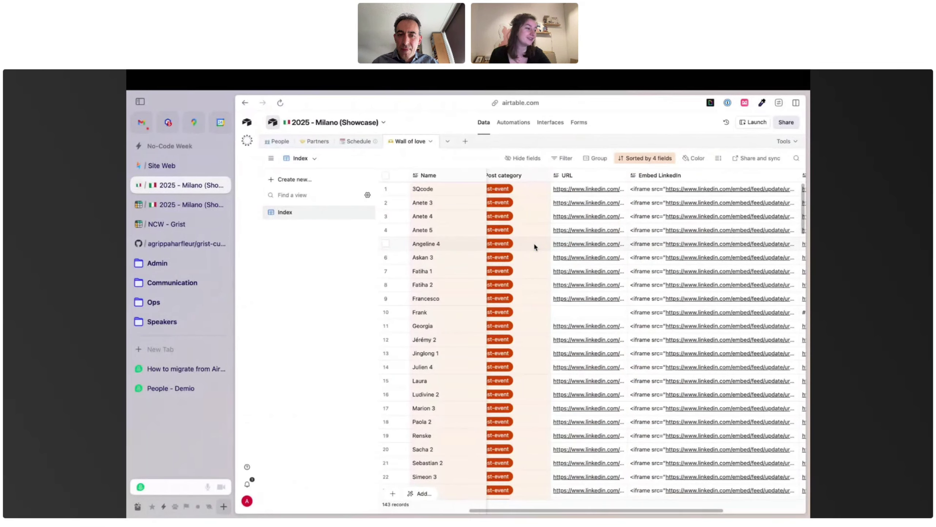
{"action": "scroll", "coordinate": [535, 248], "scroll_direction": "left", "scroll_amount": 5}
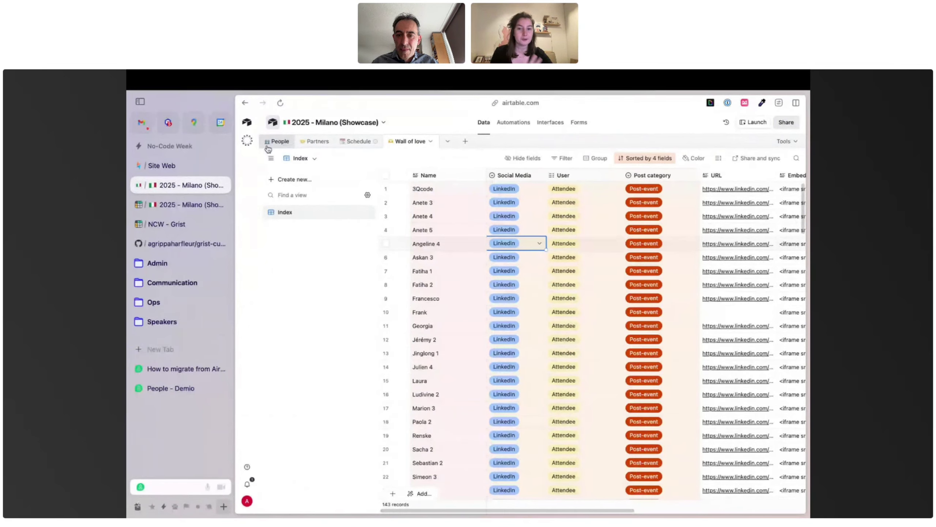
{"action": "left_click", "coordinate": [277, 141]}
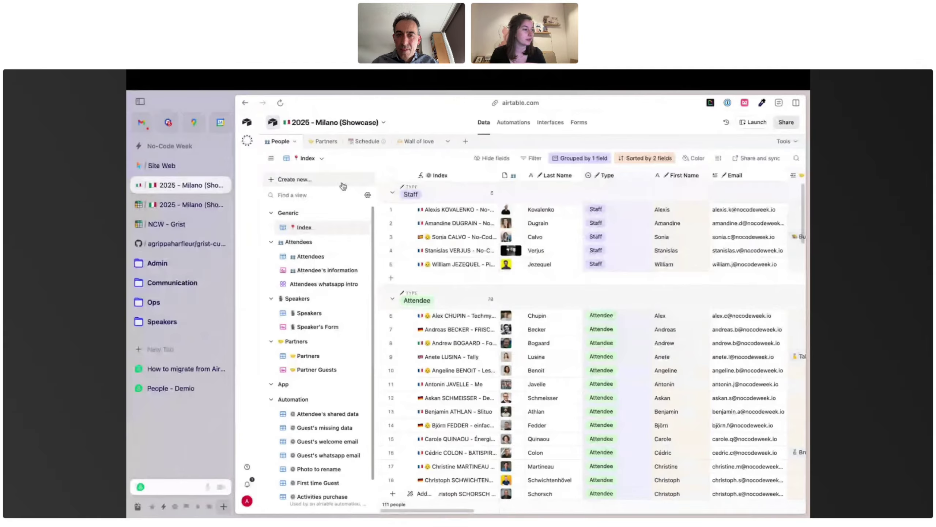
Switch to the imported Grist document 2025 - Milano (Showcase) and view its People, Partners, Schedule and Wall of love pages
{"action": "left_click", "coordinate": [187, 208]}
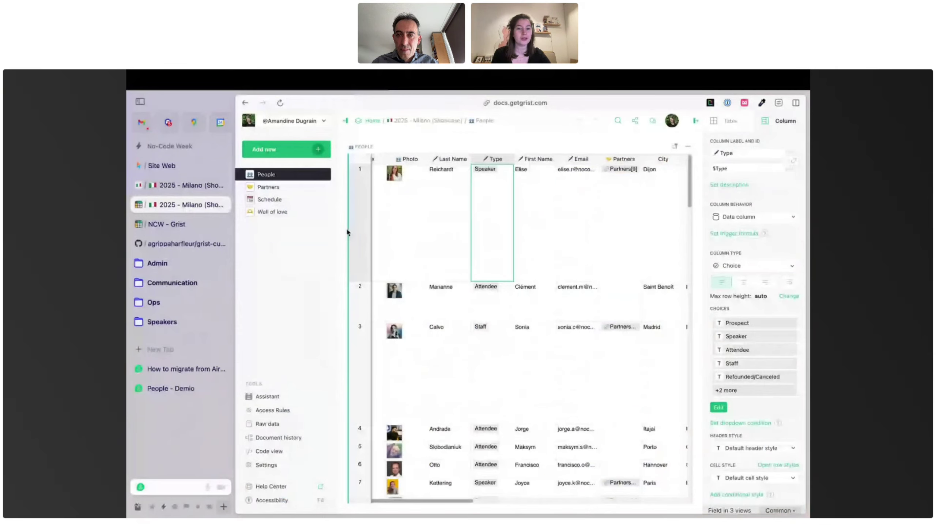
{"action": "left_click", "coordinate": [277, 187]}
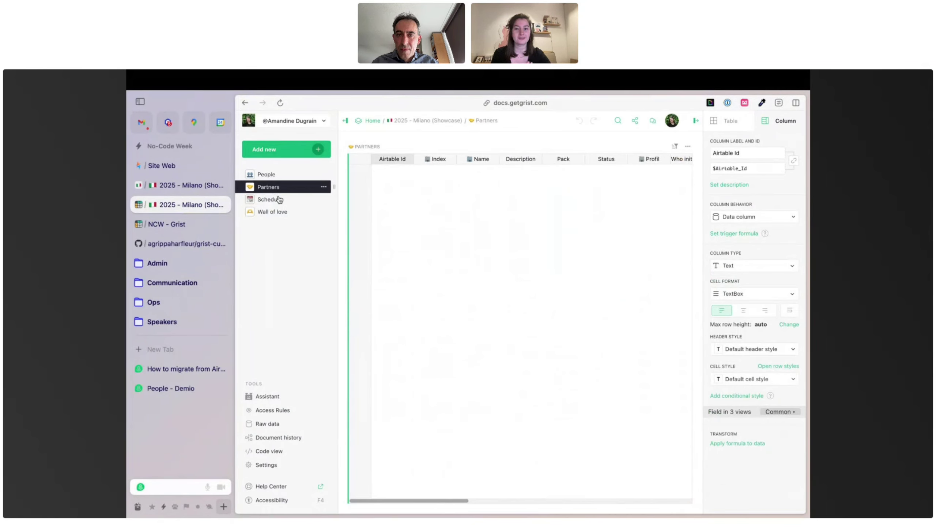
{"action": "left_click", "coordinate": [275, 199]}
{"action": "left_click", "coordinate": [282, 211]}
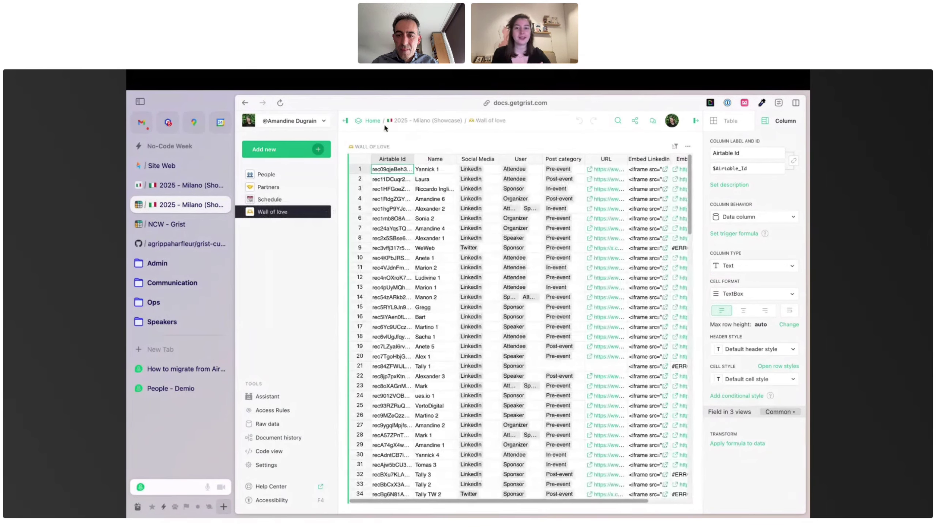
Reopen the 2025 - Milano (Showcase) document from the NCW workspace and examine the columns of its People table
{"action": "left_click", "coordinate": [372, 121]}
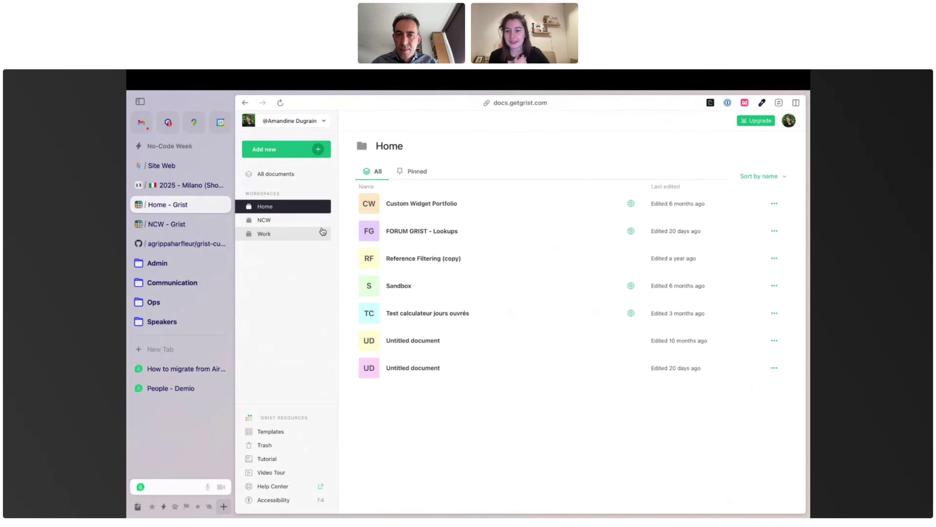
{"action": "left_click", "coordinate": [269, 220]}
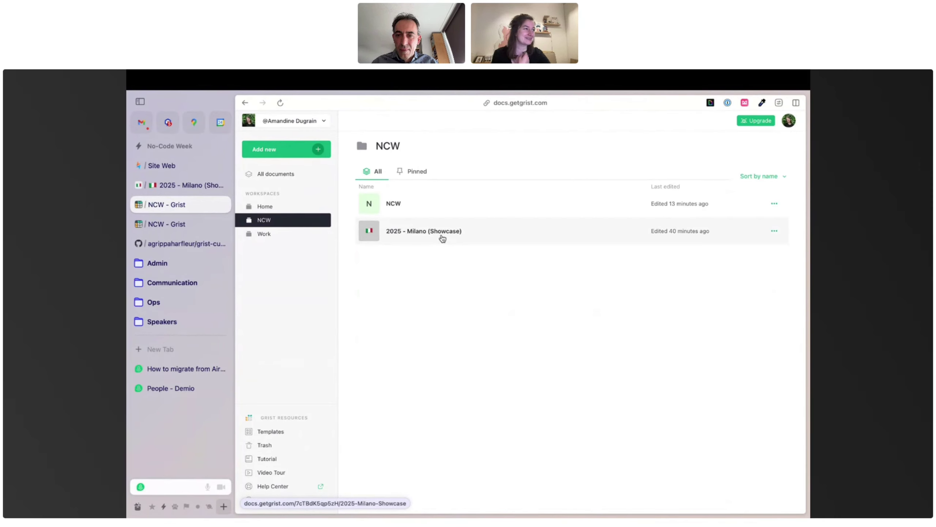
{"action": "left_click", "coordinate": [439, 234]}
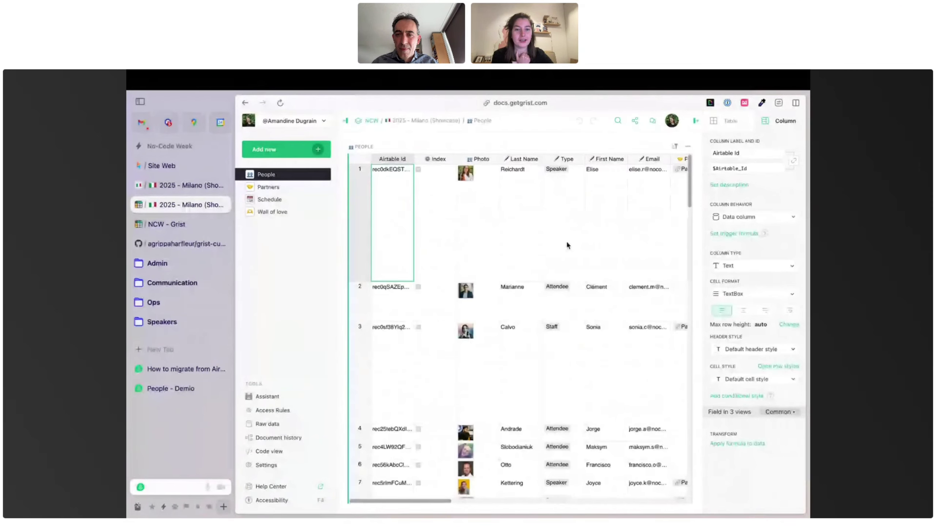
{"action": "left_click", "coordinate": [566, 240]}
{"action": "scroll", "coordinate": [579, 231], "scroll_direction": "right", "scroll_amount": 10}
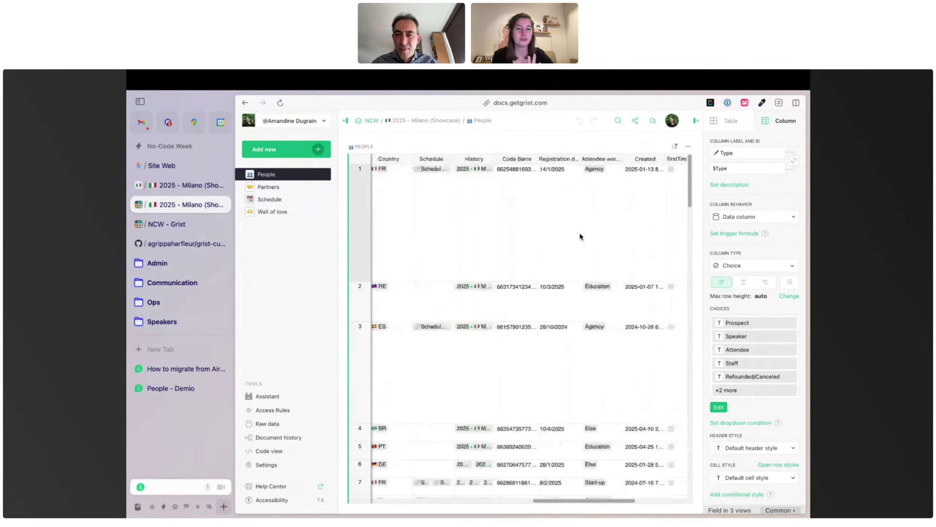
{"action": "scroll", "coordinate": [580, 234], "scroll_direction": "left", "scroll_amount": 10}
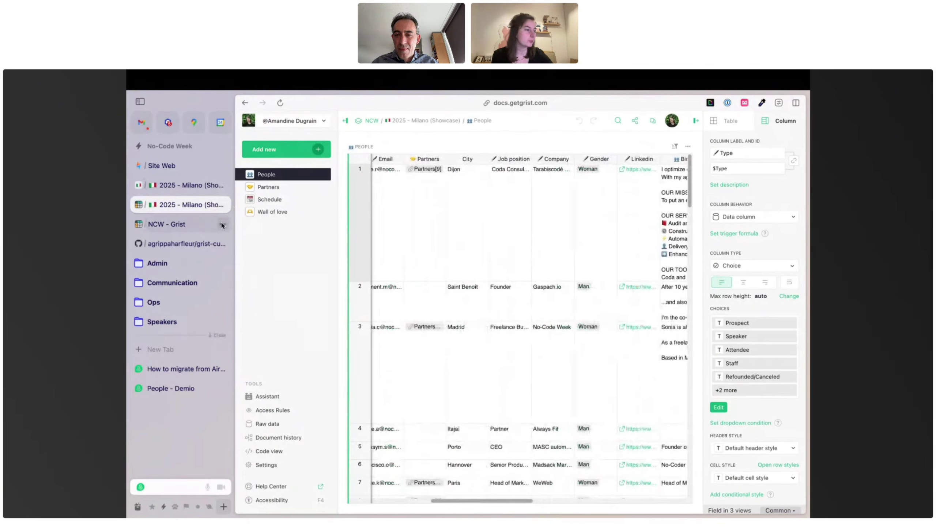
View the People page of the reworked NCW document and compare it with the People table of the imported document
{"action": "left_click", "coordinate": [186, 225]}
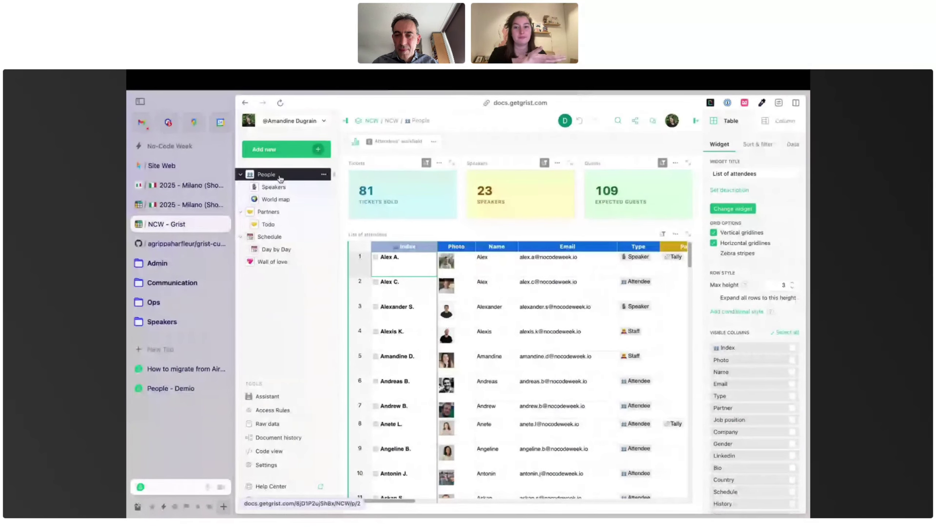
{"action": "left_click", "coordinate": [490, 287]}
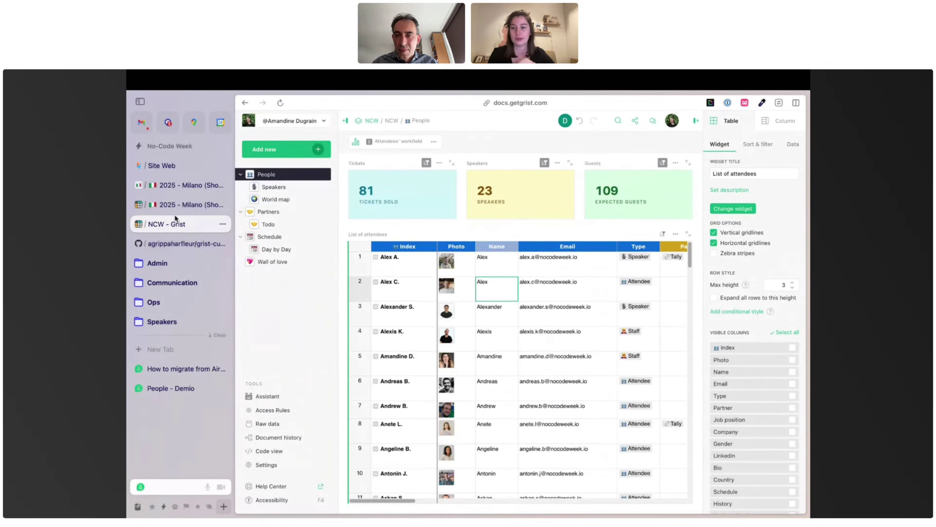
{"action": "left_click", "coordinate": [176, 206]}
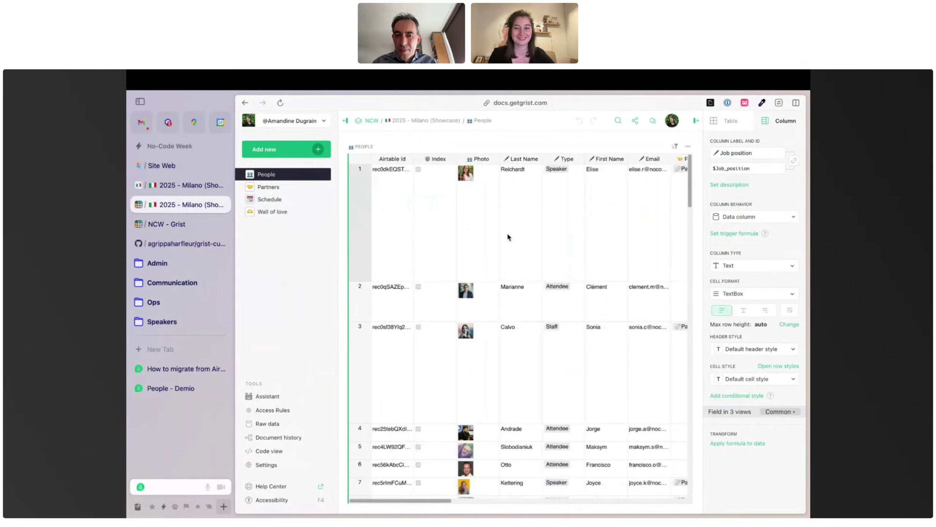
Inspect the Index column's formula in the NCW document's List of attendees, and return to the imported 2025 - Milano (Showcase) document
{"action": "left_click", "coordinate": [213, 226]}
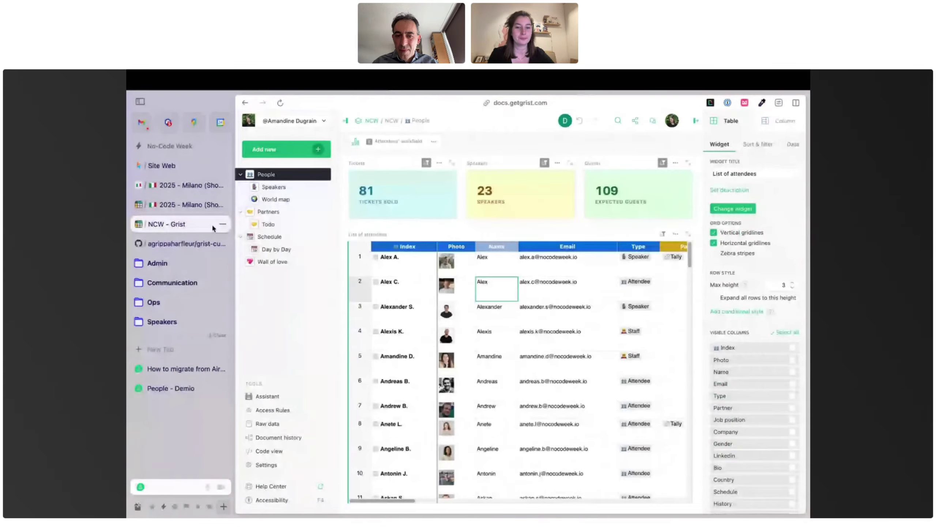
{"action": "left_click", "coordinate": [530, 307]}
{"action": "left_click", "coordinate": [390, 290]}
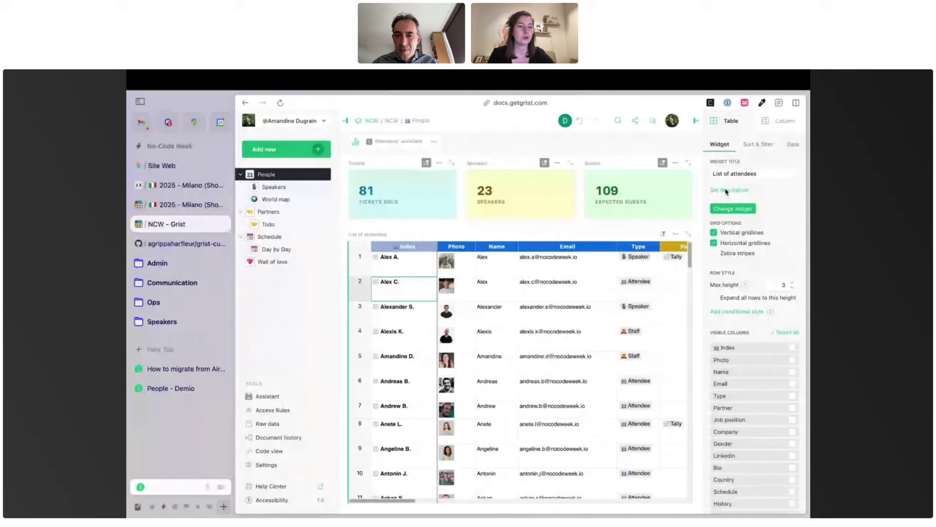
{"action": "left_click", "coordinate": [766, 126]}
{"action": "left_click", "coordinate": [748, 233]}
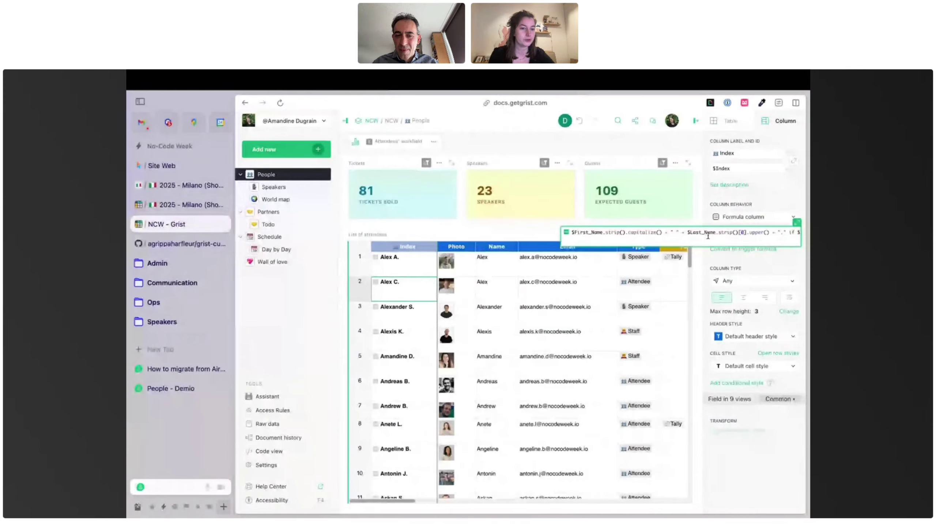
{"action": "left_click", "coordinate": [180, 205]}
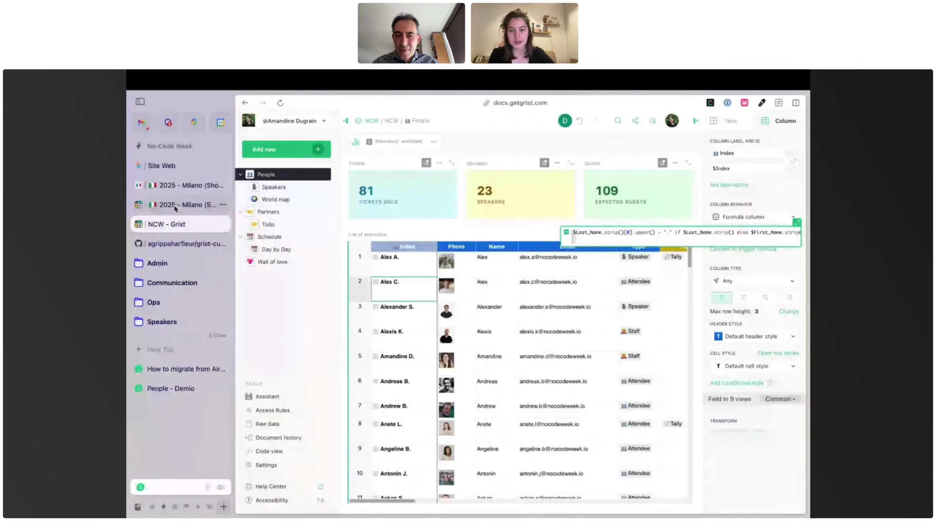
Inspect the full formula of the Index column in the imported document's People table
{"action": "left_click", "coordinate": [441, 214]}
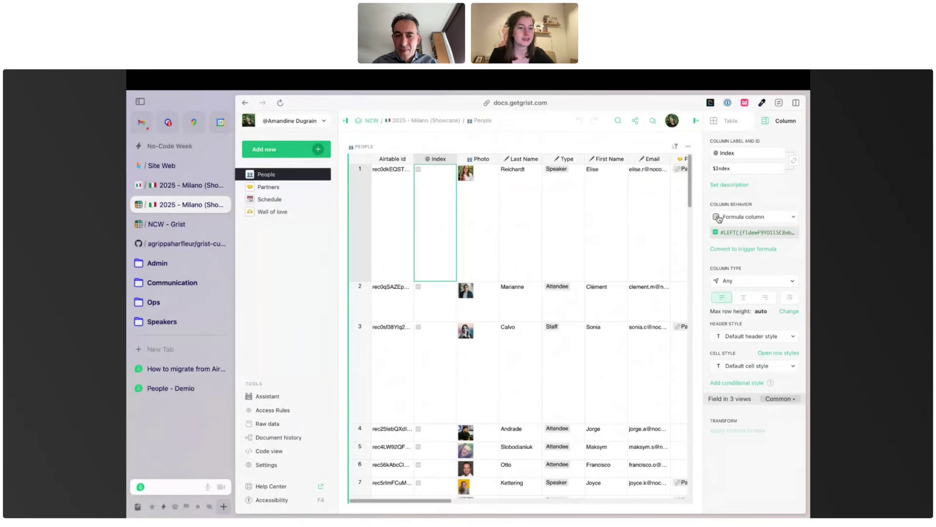
{"action": "left_click", "coordinate": [750, 233]}
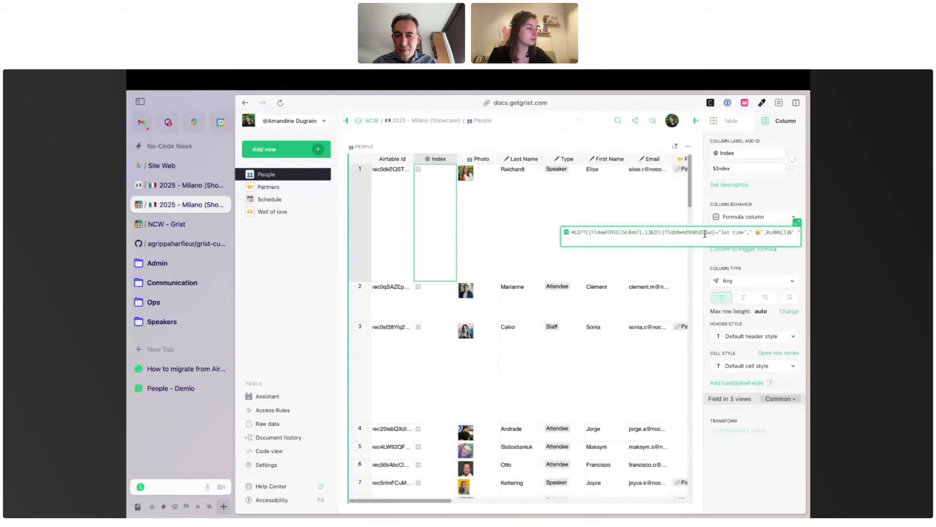
{"action": "scroll", "coordinate": [706, 235], "scroll_direction": "right", "scroll_amount": 5}
{"action": "scroll", "coordinate": [705, 234], "scroll_direction": "right", "scroll_amount": 10}
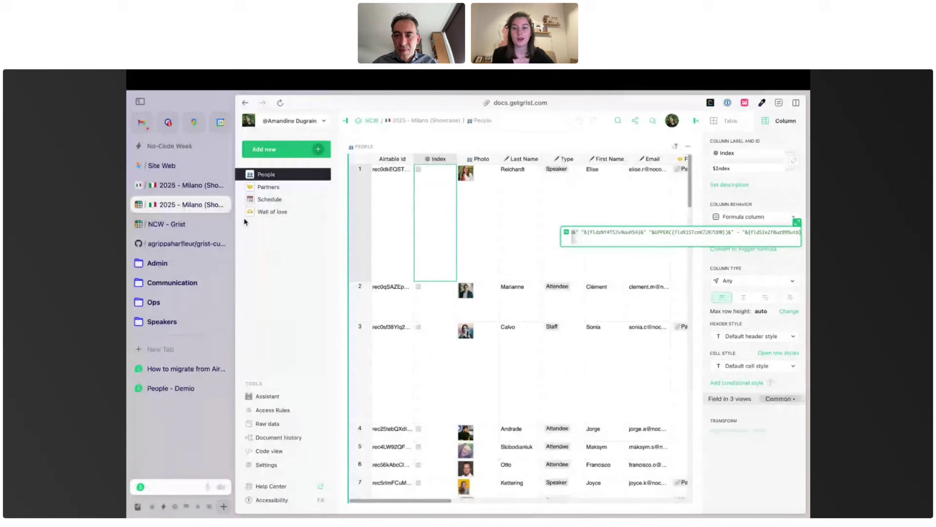
Switch to the NCW document, read through the reworked Index formula on the People page and leave it as is
{"action": "left_click", "coordinate": [173, 226]}
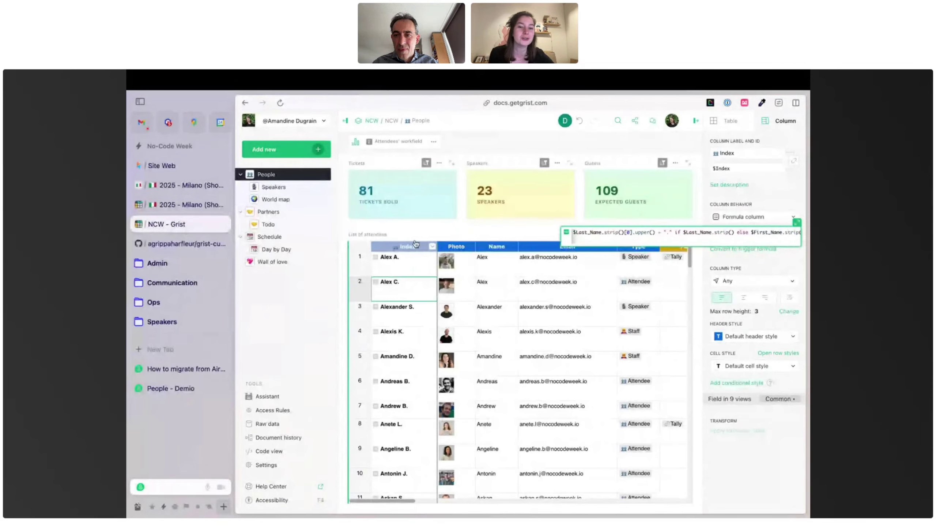
{"action": "left_click", "coordinate": [675, 231]}
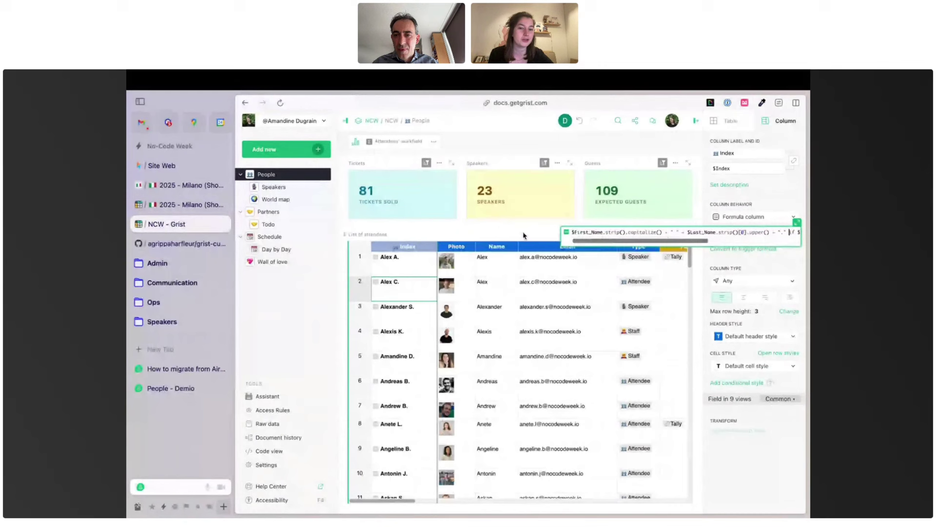
{"action": "left_click", "coordinate": [511, 226]}
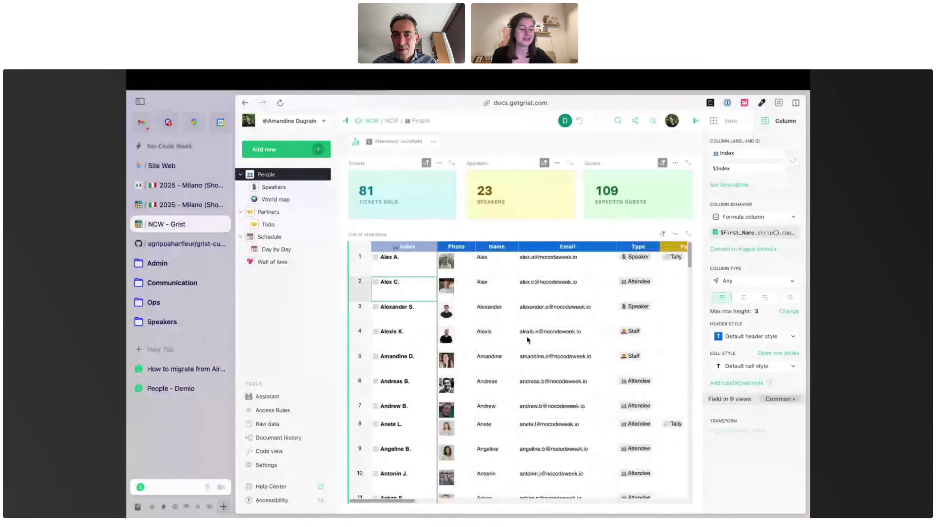
Examine the columns of the List of attendees, from Photo through Email, Type and Partner to Linkedin and Bio
{"action": "key", "text": "Right"}
{"action": "scroll", "coordinate": [546, 296], "scroll_direction": "right", "scroll_amount": 3}
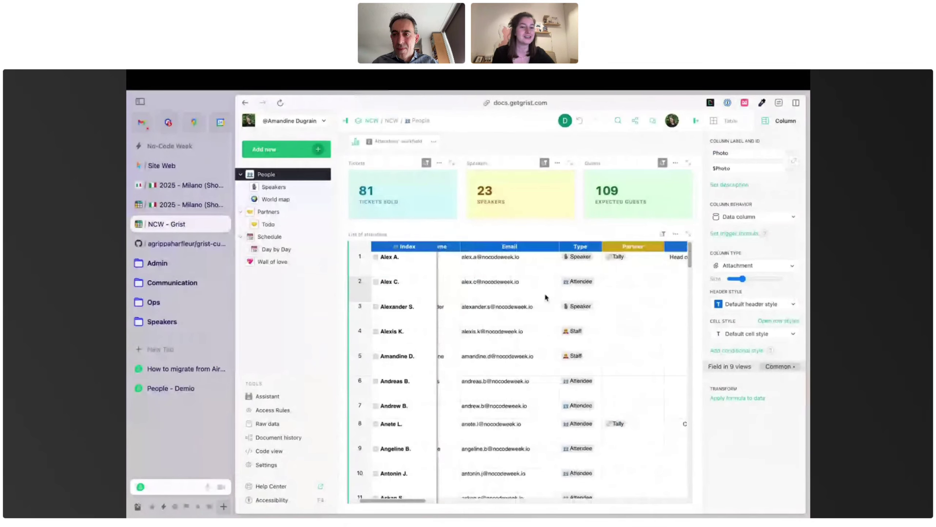
{"action": "scroll", "coordinate": [546, 297], "scroll_direction": "right", "scroll_amount": 1}
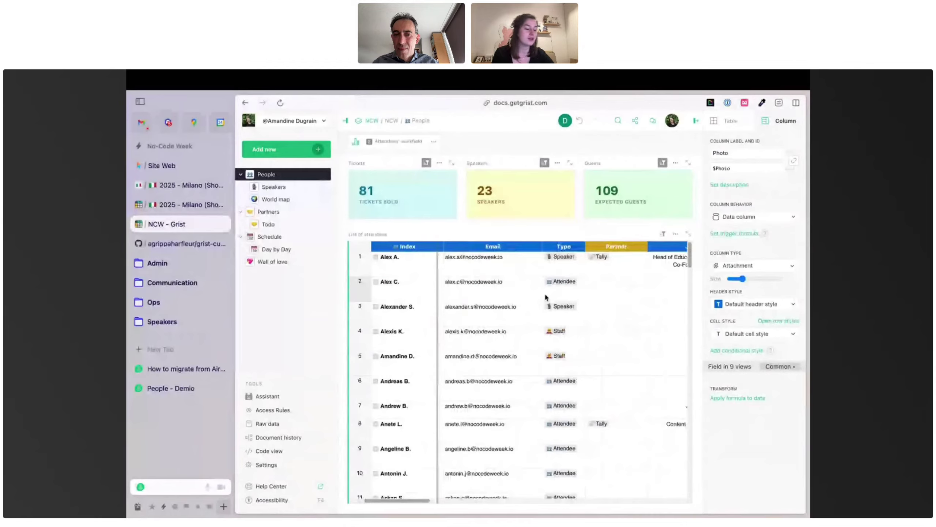
{"action": "scroll", "coordinate": [546, 297], "scroll_direction": "left", "scroll_amount": 1}
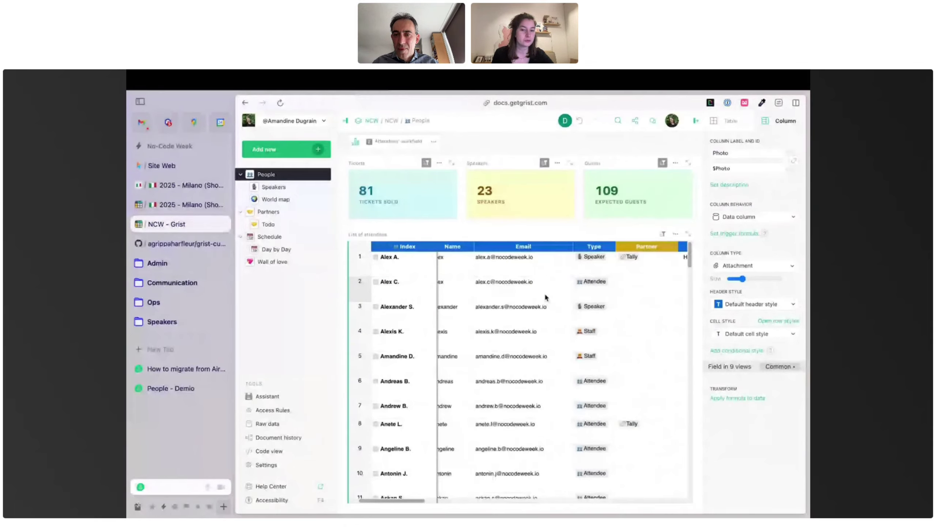
{"action": "scroll", "coordinate": [545, 297], "scroll_direction": "left", "scroll_amount": 2}
{"action": "scroll", "coordinate": [545, 297], "scroll_direction": "left", "scroll_amount": 2}
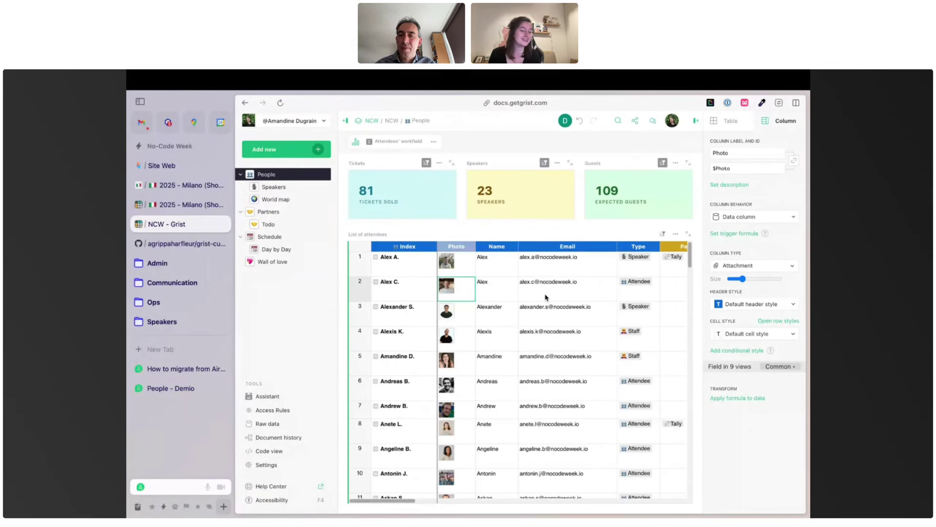
{"action": "scroll", "coordinate": [545, 293], "scroll_direction": "right", "scroll_amount": 1}
{"action": "scroll", "coordinate": [546, 296], "scroll_direction": "right", "scroll_amount": 10}
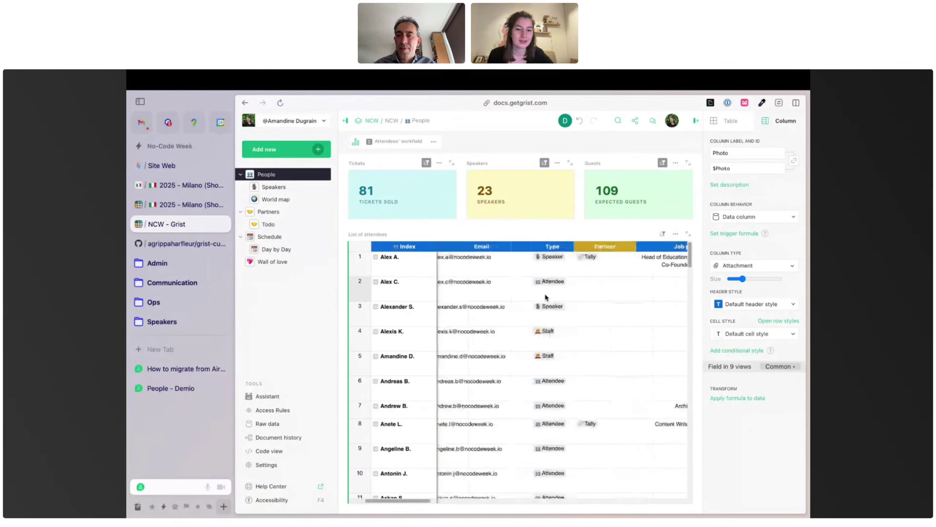
{"action": "scroll", "coordinate": [545, 296], "scroll_direction": "right", "scroll_amount": 8}
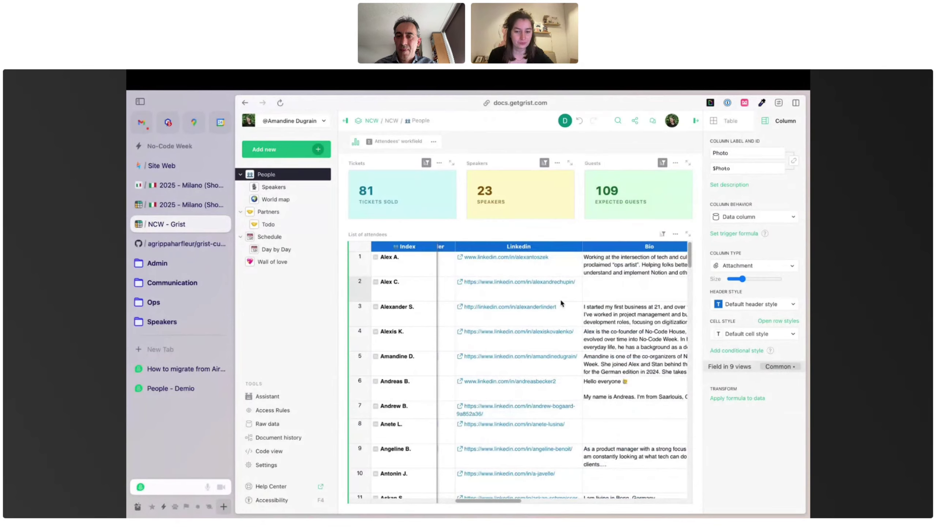
{"action": "scroll", "coordinate": [560, 298], "scroll_direction": "left", "scroll_amount": 15}
Inspect the Type column's choices in the List of attendees and look over the remaining columns through Schedule and History
{"action": "left_click", "coordinate": [592, 294]}
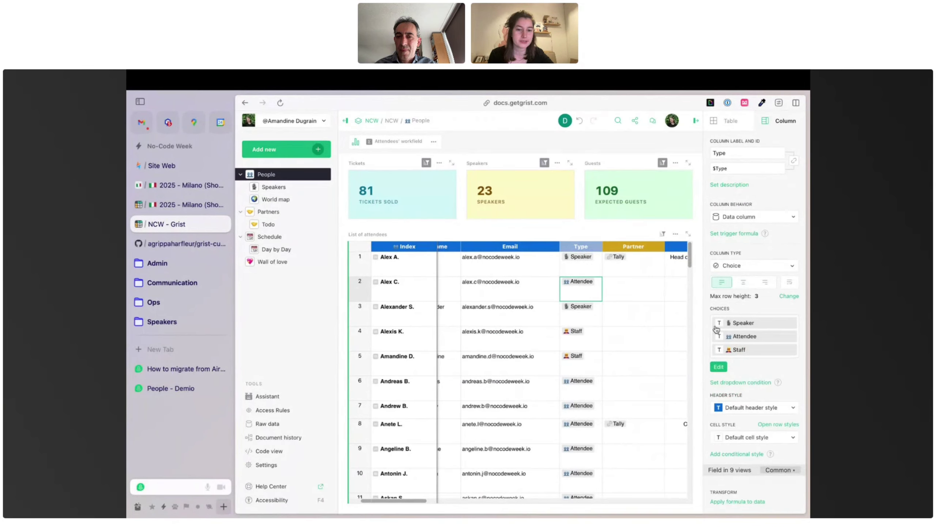
{"action": "scroll", "coordinate": [542, 306], "scroll_direction": "left", "scroll_amount": 3}
{"action": "scroll", "coordinate": [563, 303], "scroll_direction": "right", "scroll_amount": 3}
{"action": "scroll", "coordinate": [563, 302], "scroll_direction": "right", "scroll_amount": 10}
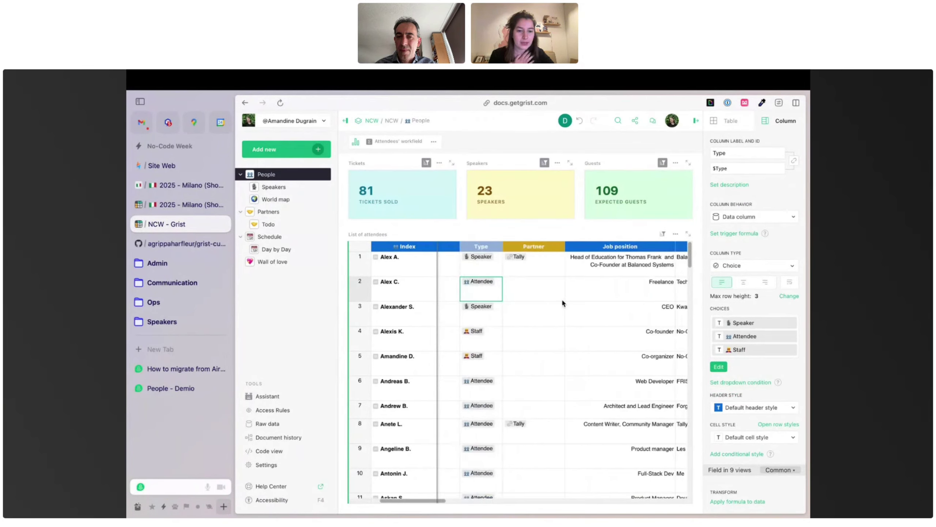
{"action": "scroll", "coordinate": [562, 298], "scroll_direction": "right", "scroll_amount": 10}
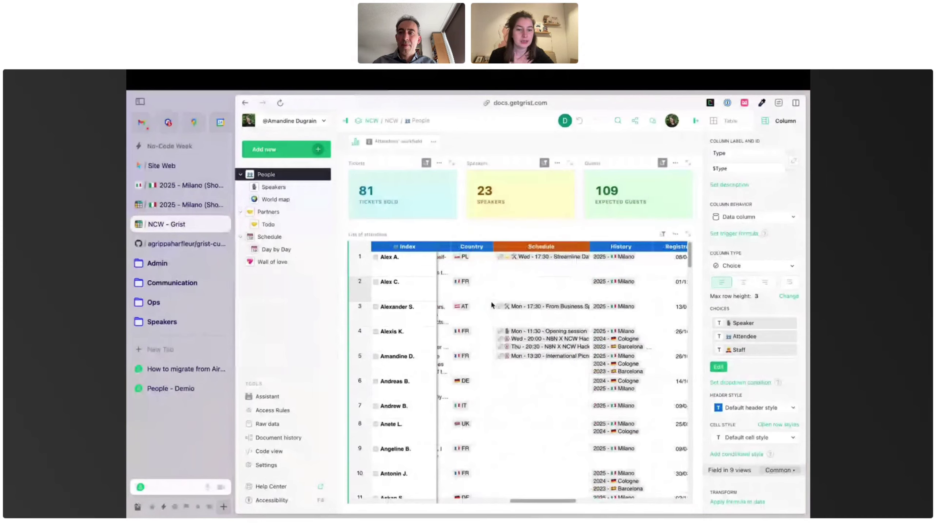
{"action": "scroll", "coordinate": [491, 301], "scroll_direction": "right", "scroll_amount": 6}
{"action": "scroll", "coordinate": [492, 305], "scroll_direction": "left", "scroll_amount": 12}
{"action": "scroll", "coordinate": [492, 304], "scroll_direction": "left", "scroll_amount": 8}
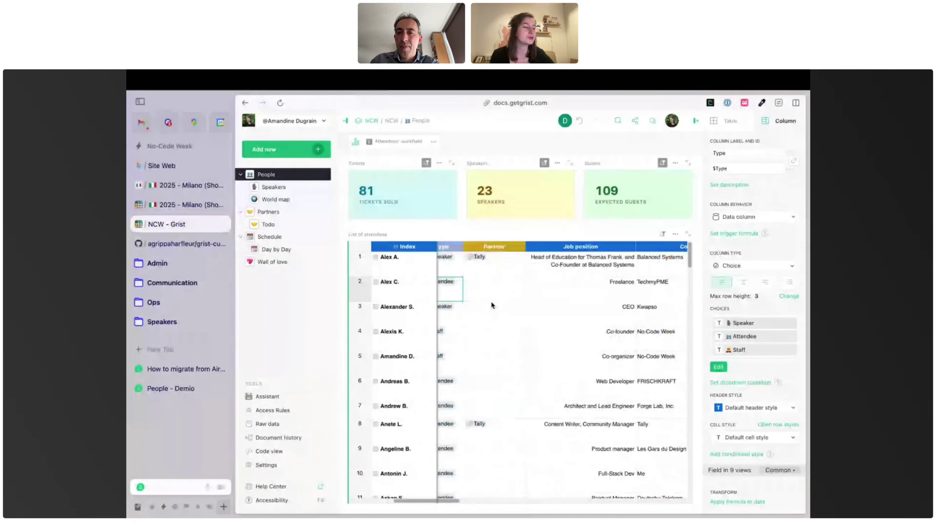
{"action": "scroll", "coordinate": [492, 304], "scroll_direction": "left", "scroll_amount": 5}
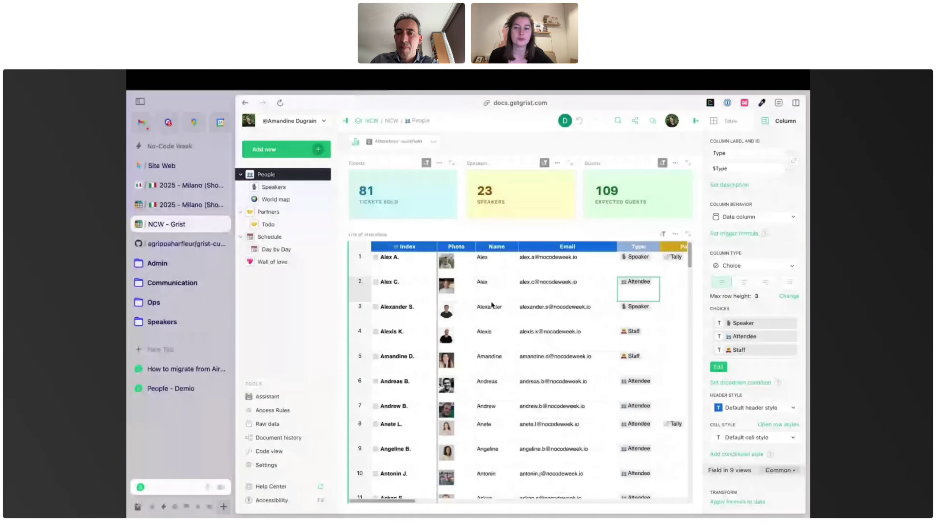
View the NCW document's raw Partners table and inspect the settings of its Profil and Status columns
{"action": "left_click", "coordinate": [271, 424]}
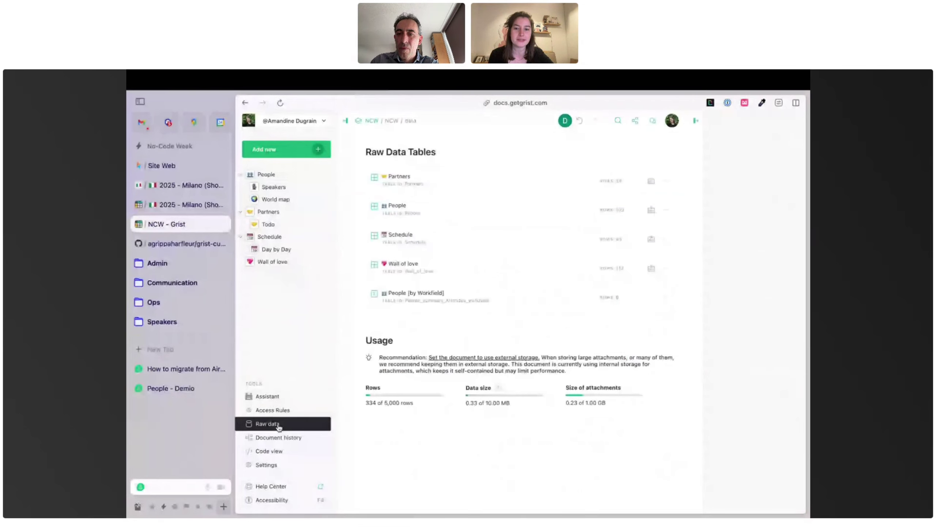
{"action": "left_click", "coordinate": [461, 180]}
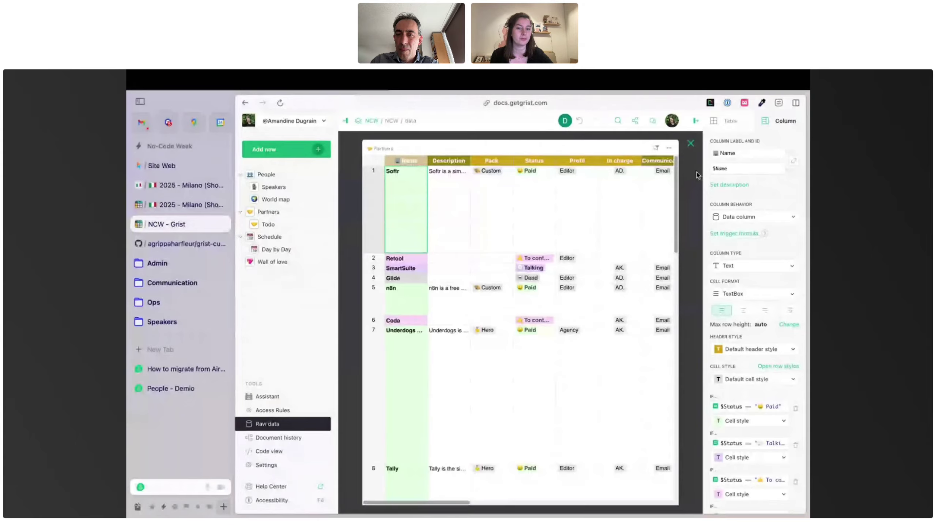
{"action": "left_click", "coordinate": [578, 207]}
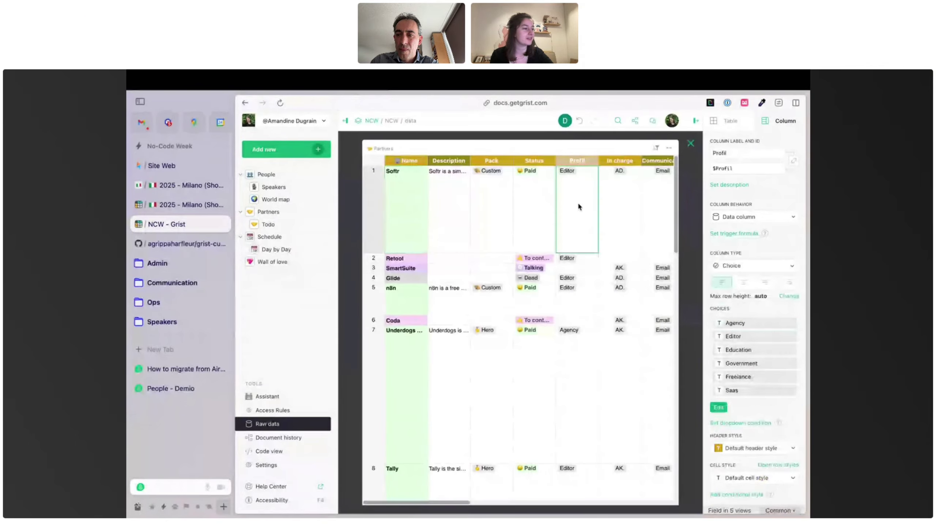
{"action": "left_click", "coordinate": [531, 189]}
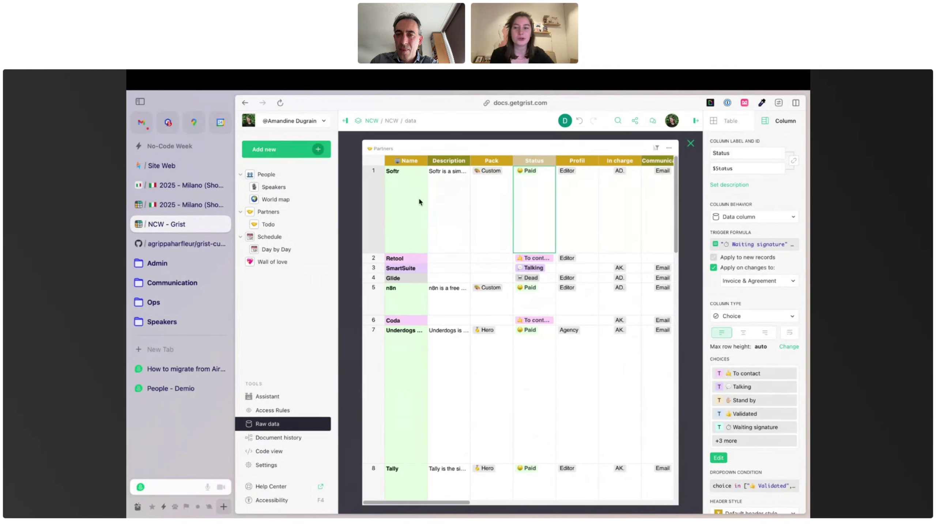
Switch to the original Airtable base and examine the fields of its Partners table for comparison
{"action": "left_click", "coordinate": [185, 186]}
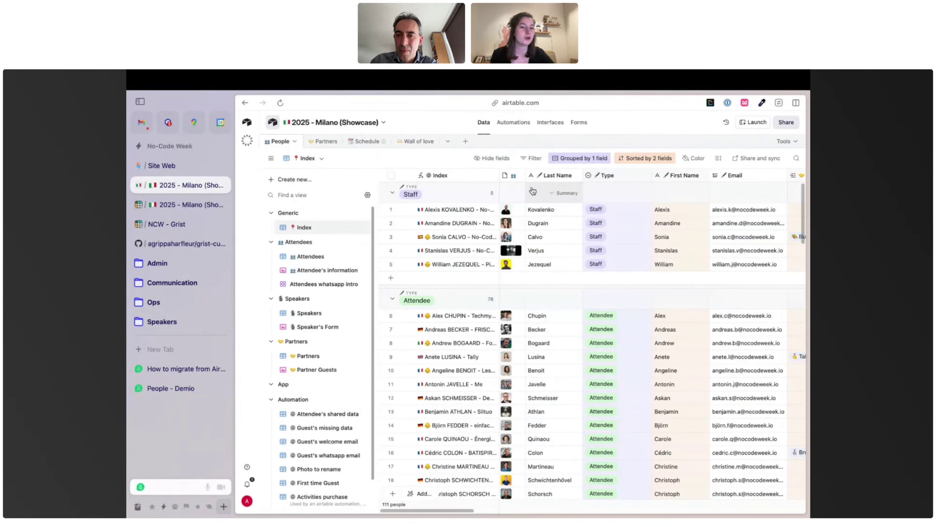
{"action": "left_click", "coordinate": [326, 144]}
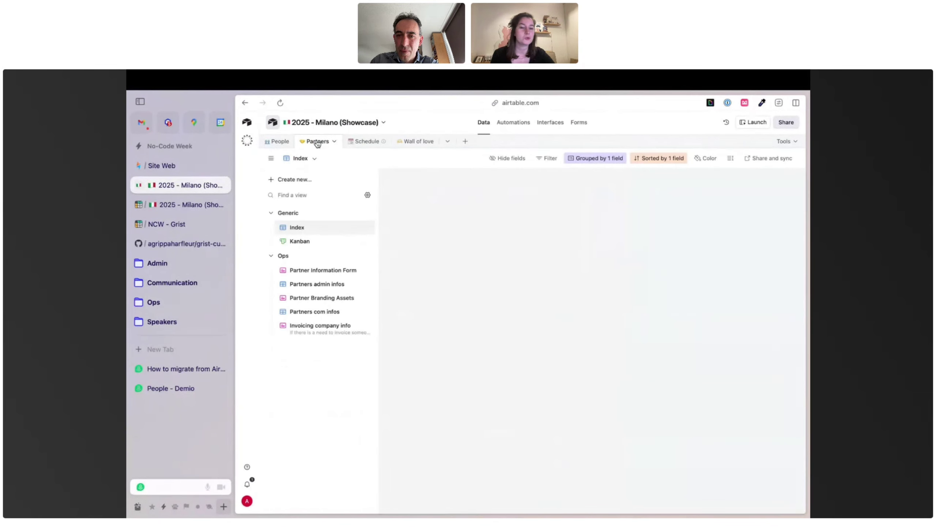
{"action": "scroll", "coordinate": [624, 229], "scroll_direction": "right", "scroll_amount": 10}
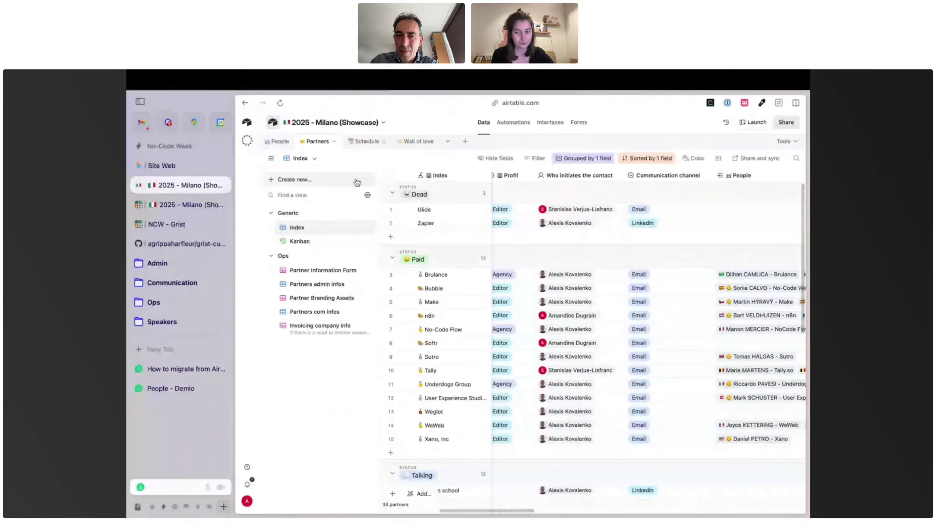
Return to the NCW Grist document, examine the raw Partners table's remaining columns and close the table
{"action": "left_click", "coordinate": [175, 205]}
{"action": "left_click", "coordinate": [166, 224]}
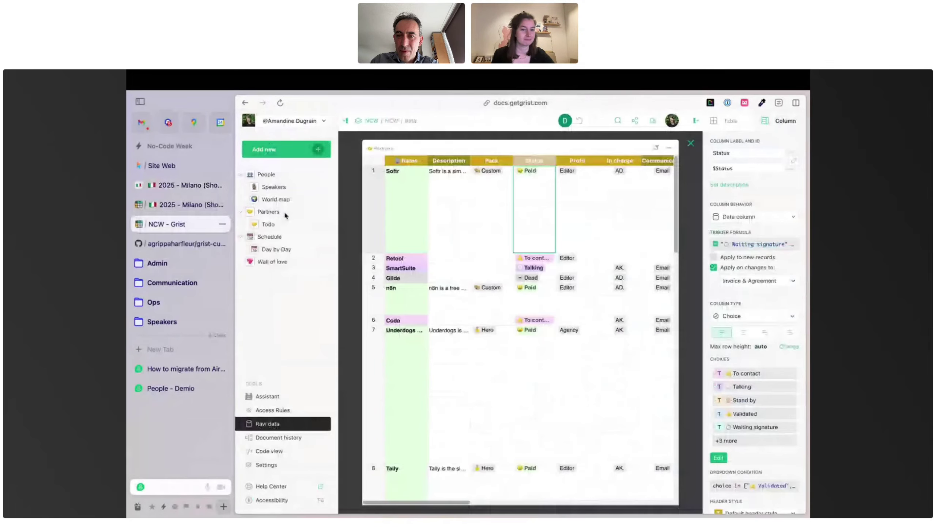
{"action": "scroll", "coordinate": [602, 243], "scroll_direction": "right", "scroll_amount": 10}
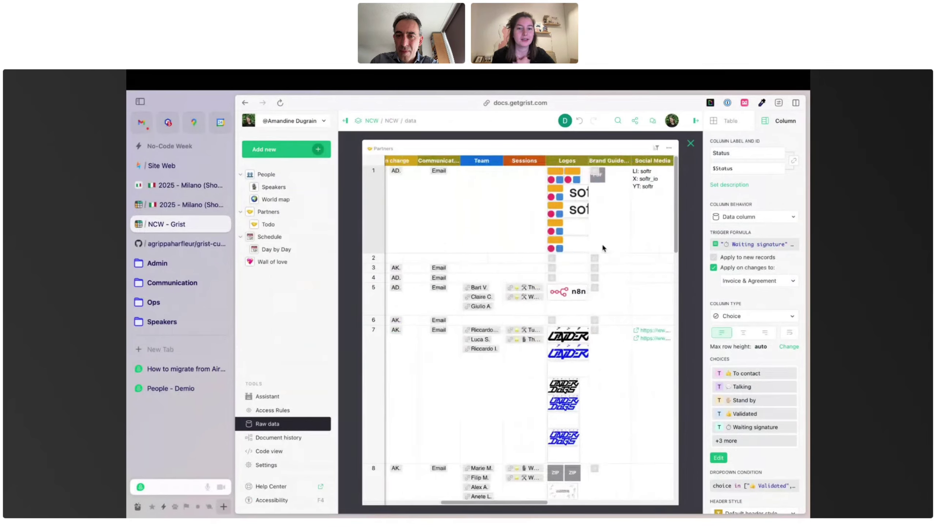
{"action": "key", "text": "Escape"}
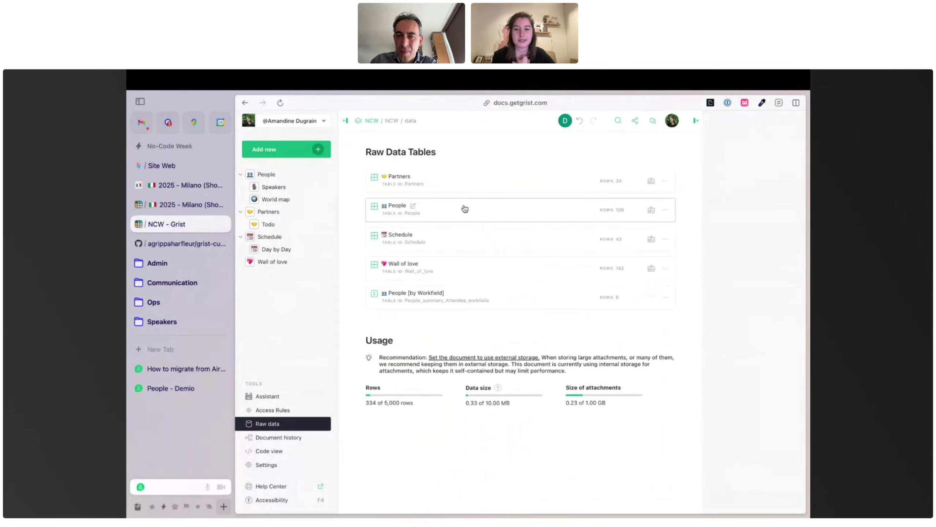
View the People, Schedule and Wall of love raw data tables of the NCW document one after another
{"action": "left_click", "coordinate": [465, 208]}
{"action": "left_click", "coordinate": [351, 210]}
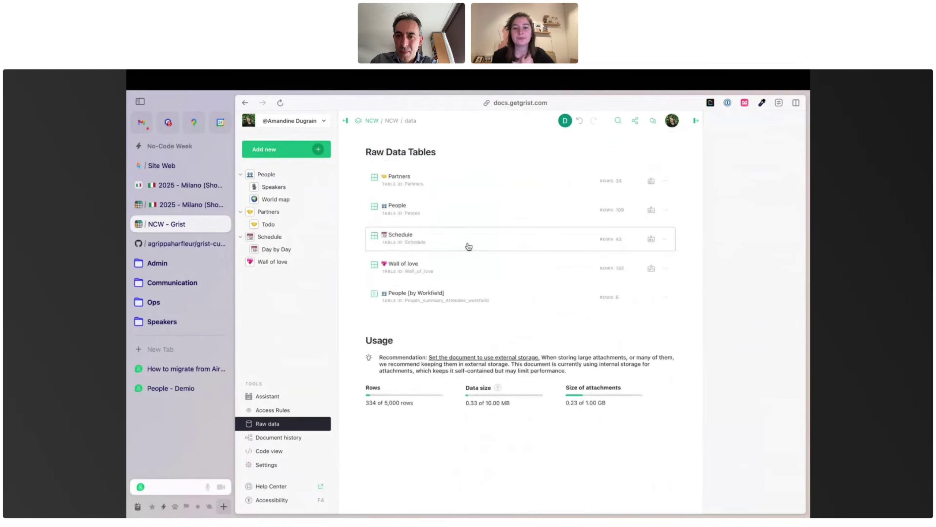
{"action": "left_click", "coordinate": [479, 238]}
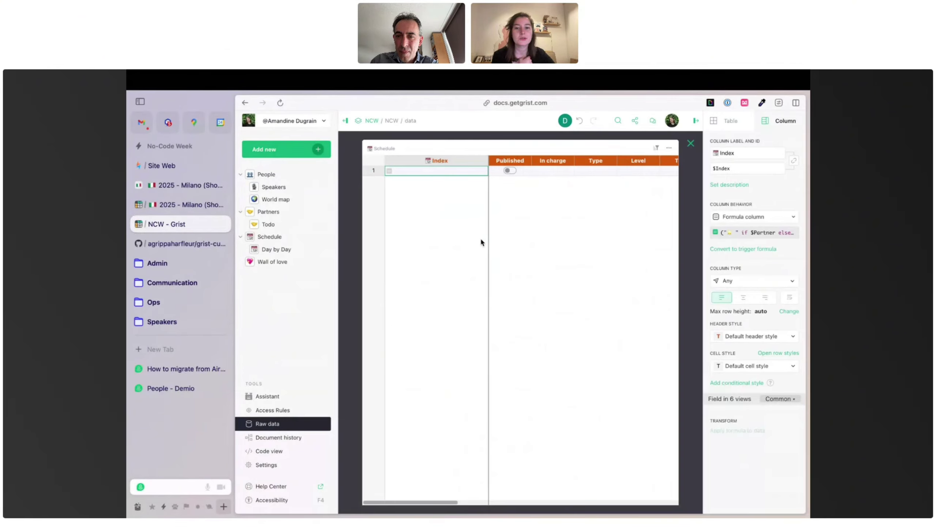
{"action": "left_click", "coordinate": [354, 192]}
{"action": "left_click", "coordinate": [492, 265]}
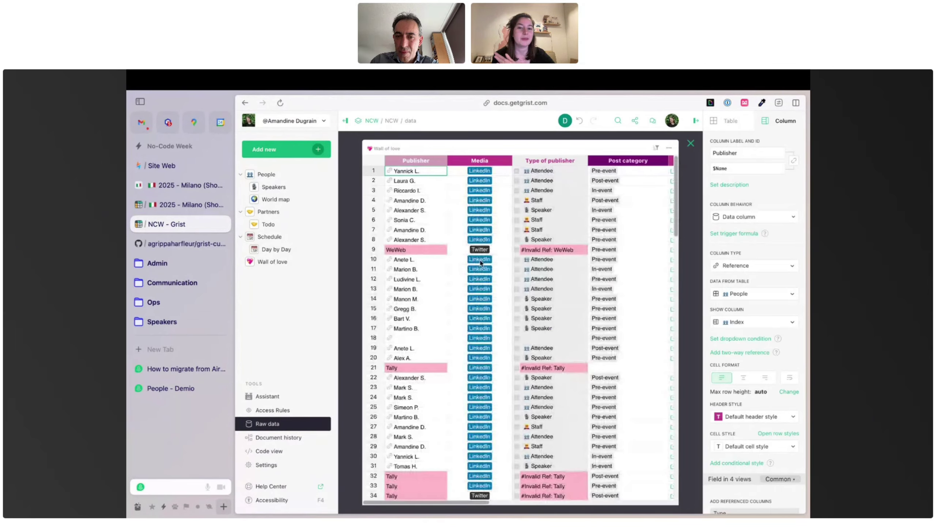
{"action": "scroll", "coordinate": [480, 263], "scroll_direction": "right", "scroll_amount": 3}
{"action": "scroll", "coordinate": [479, 258], "scroll_direction": "left", "scroll_amount": 3}
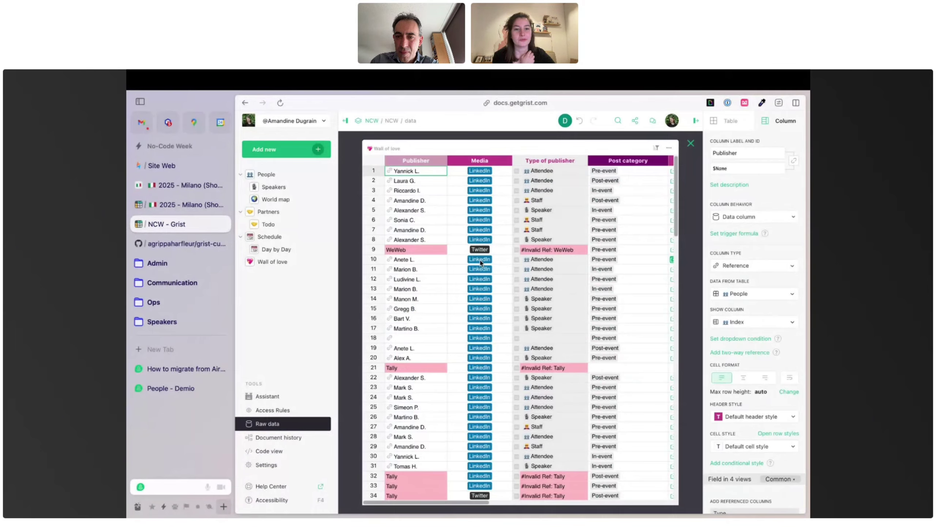
Return to the People page and inspect its Tickets, Speakers and Guests counter widgets
{"action": "left_click", "coordinate": [267, 173]}
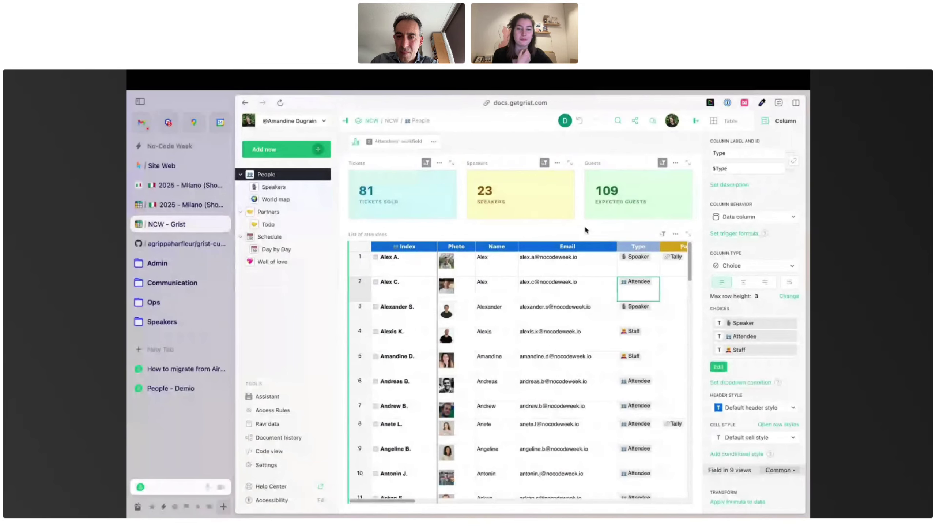
{"action": "left_click", "coordinate": [399, 202]}
{"action": "left_click", "coordinate": [539, 195]}
{"action": "left_click", "coordinate": [641, 195]}
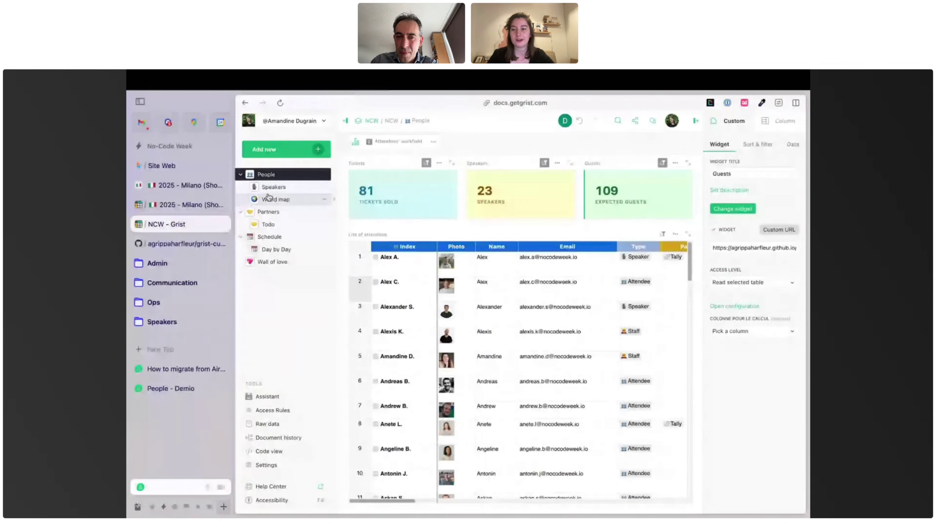
Switch to the Airtable base's interfaces and view the Speakers dashboard of 2025 Datas, selecting its Speakers number element
{"action": "left_click", "coordinate": [185, 185]}
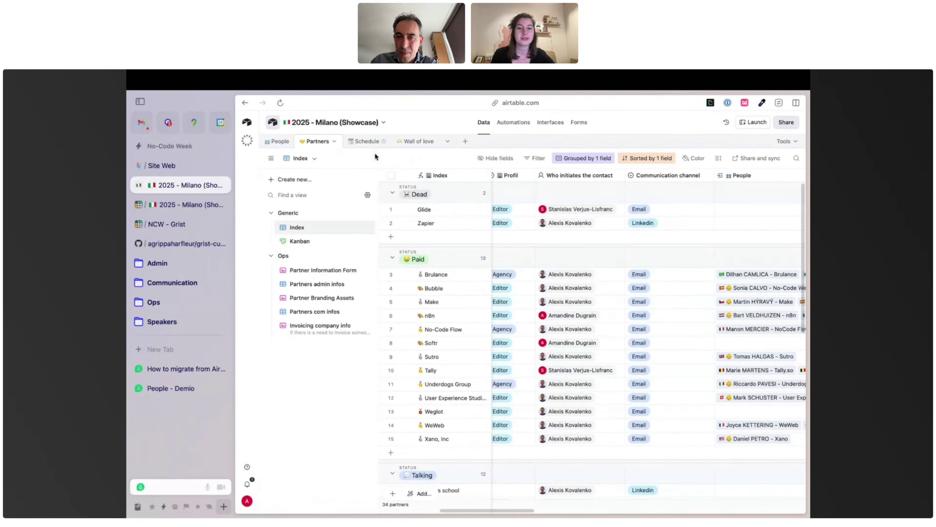
{"action": "left_click", "coordinate": [549, 122]}
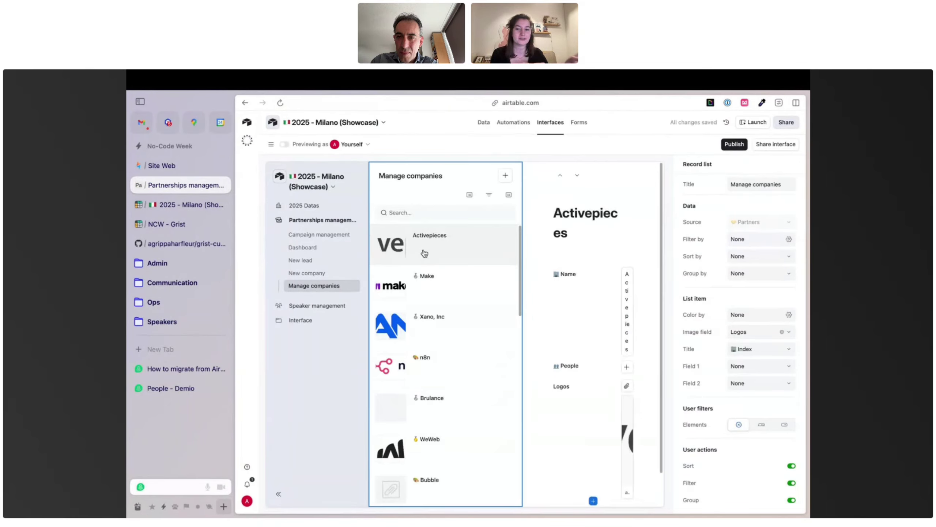
{"action": "left_click", "coordinate": [303, 206]}
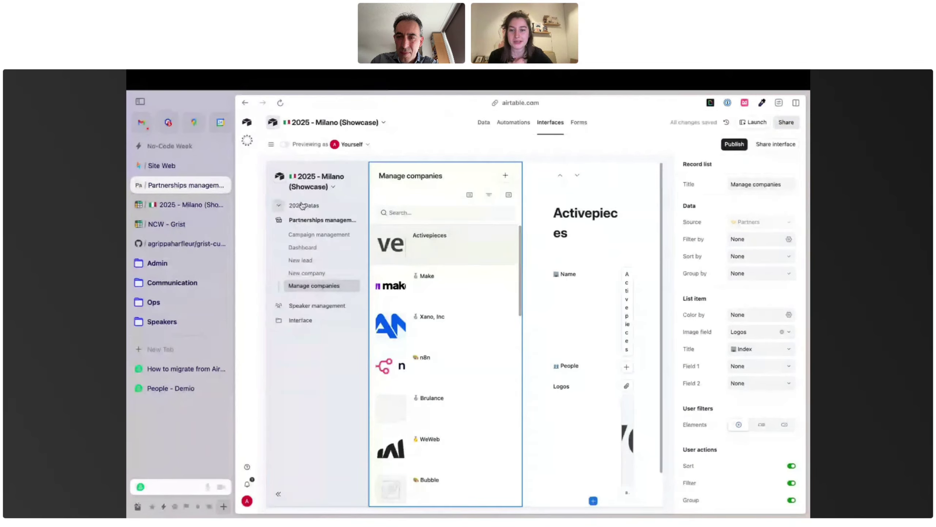
{"action": "left_click", "coordinate": [305, 233]}
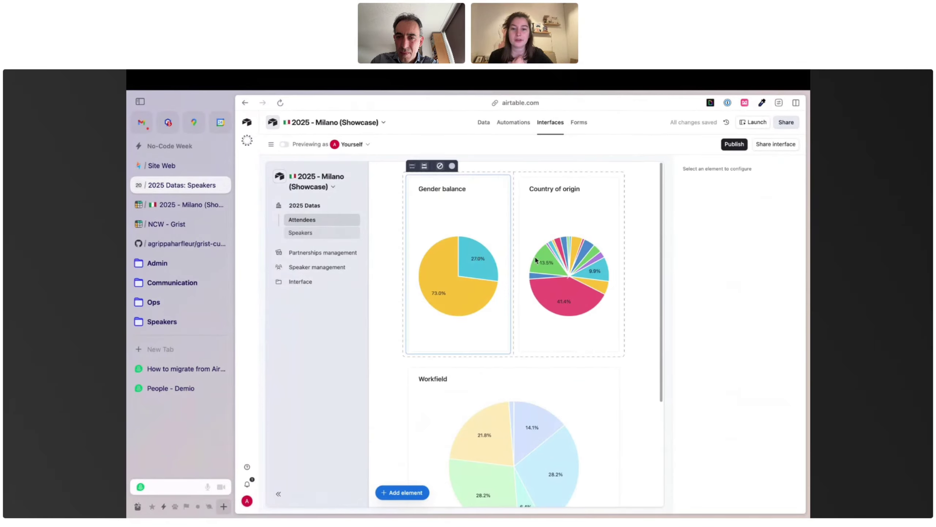
{"action": "left_click", "coordinate": [475, 214]}
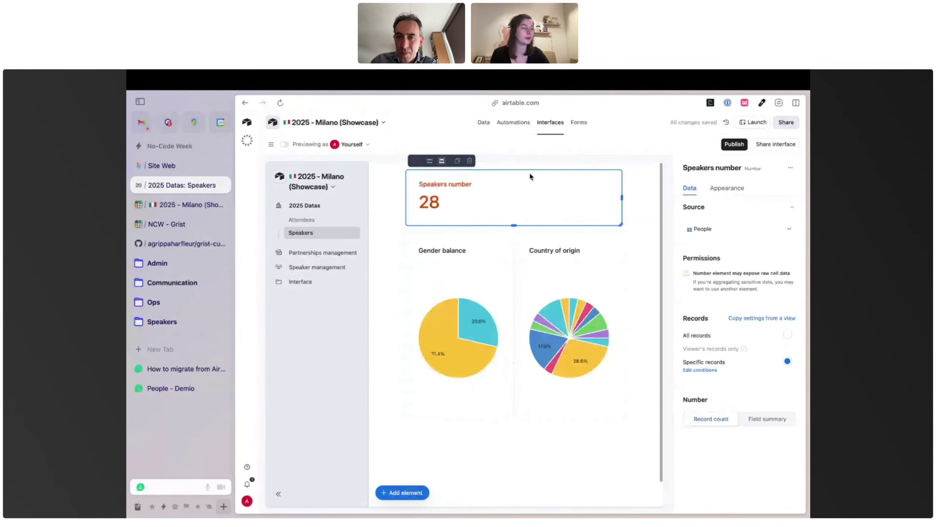
Return to the NCW Grist document and compare the People page's Tickets, Speakers and Guests counters with the Airtable dashboard
{"action": "left_click", "coordinate": [165, 230]}
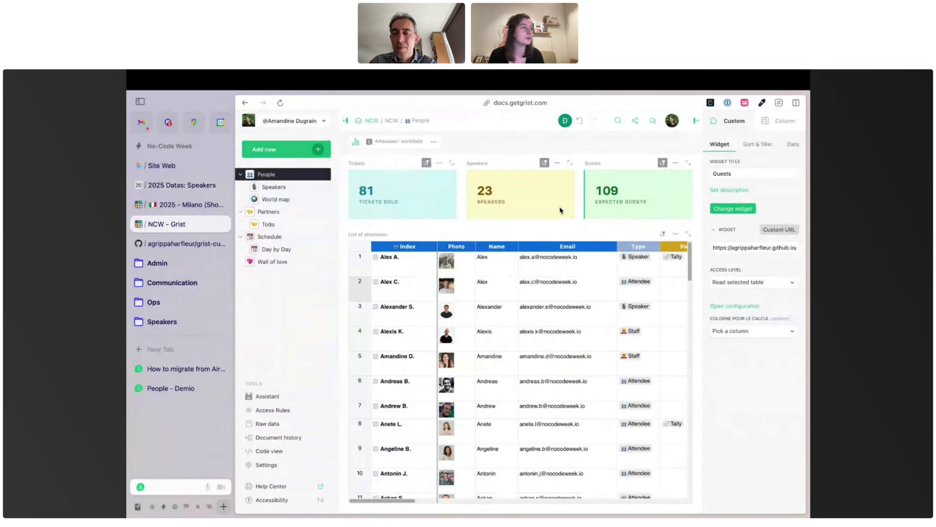
{"action": "left_click", "coordinate": [390, 206]}
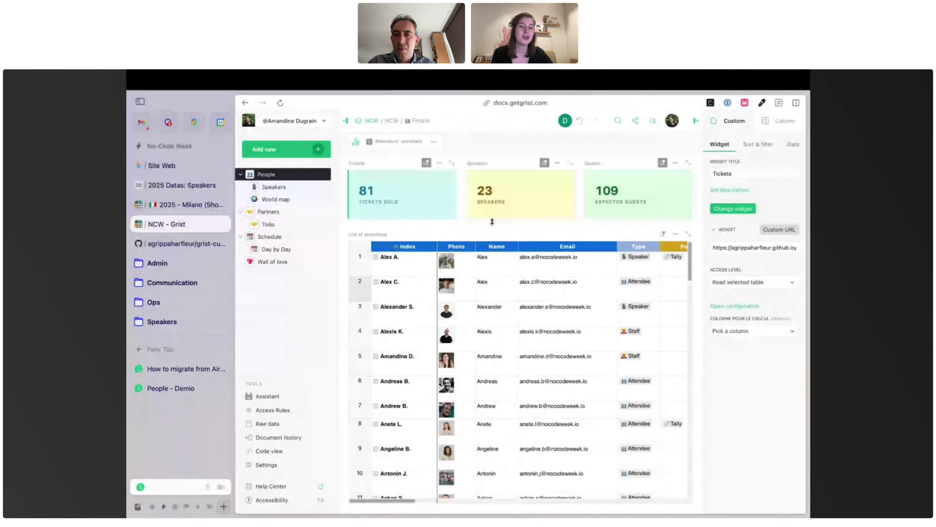
{"action": "left_click", "coordinate": [599, 208]}
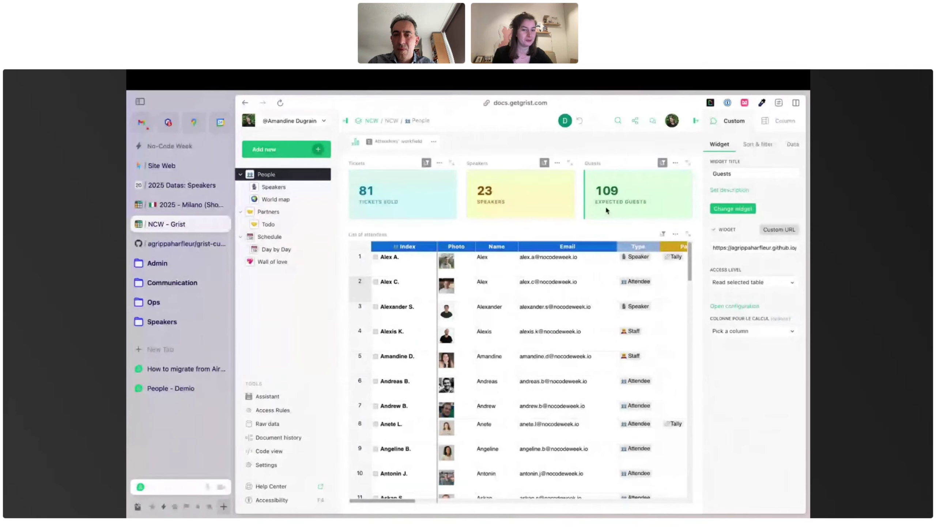
{"action": "left_click", "coordinate": [406, 195]}
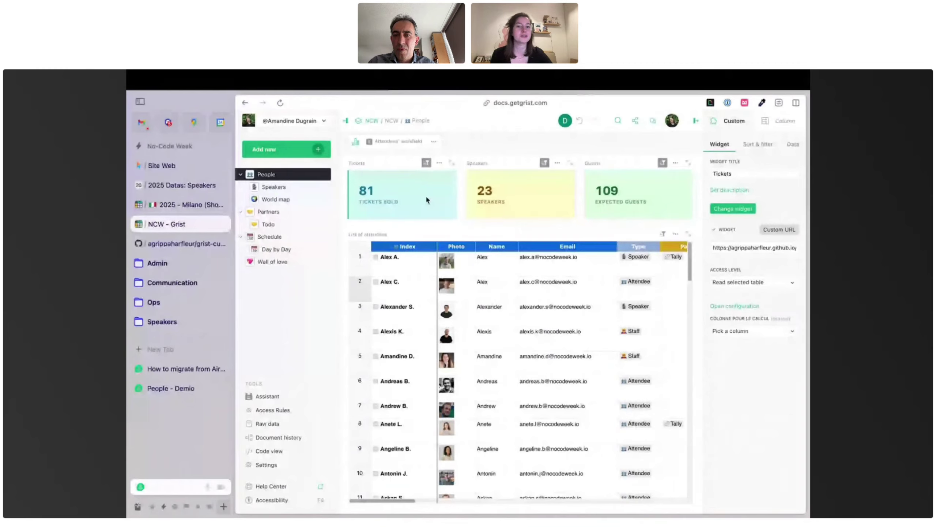
{"action": "left_click", "coordinate": [509, 200]}
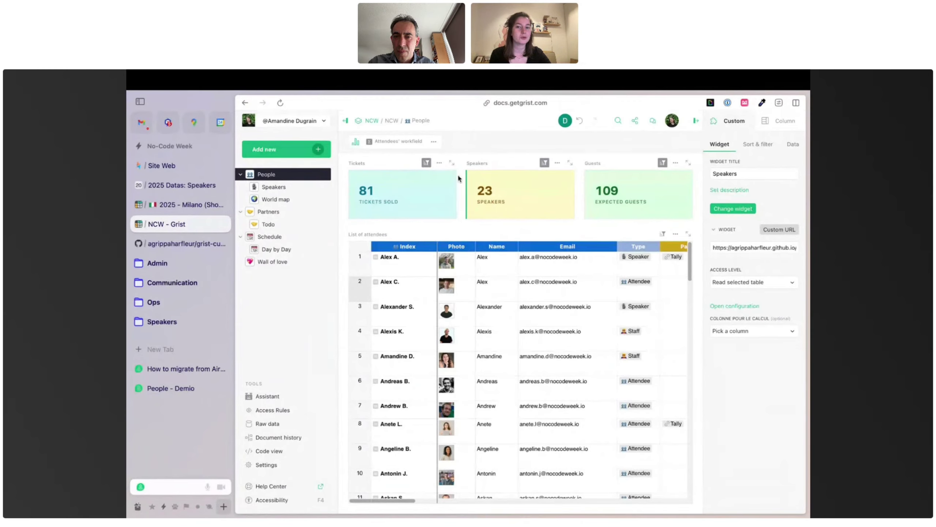
Expand the collapsed Attendees' workfield pie chart, inspect its Start-up slice and close the chart
{"action": "left_click", "coordinate": [397, 142]}
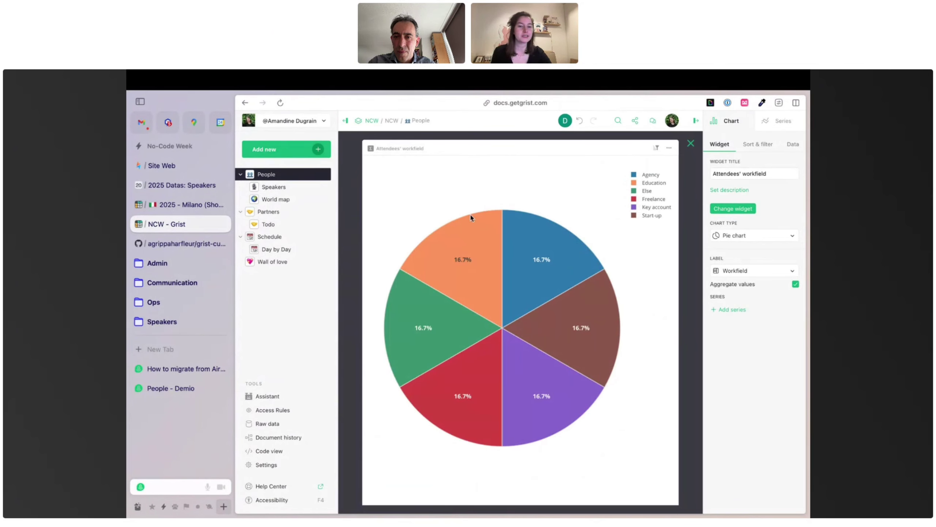
{"action": "mouse_move", "coordinate": [608, 308]}
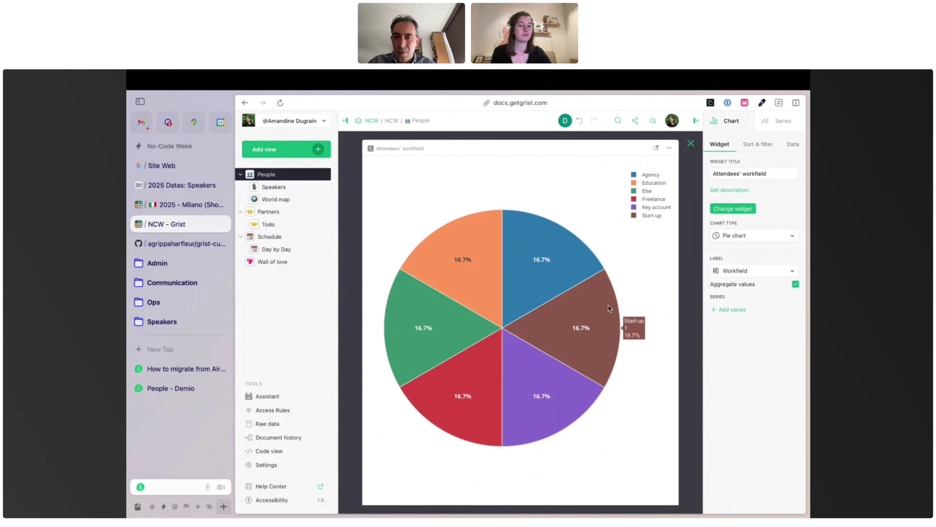
{"action": "left_click", "coordinate": [692, 143]}
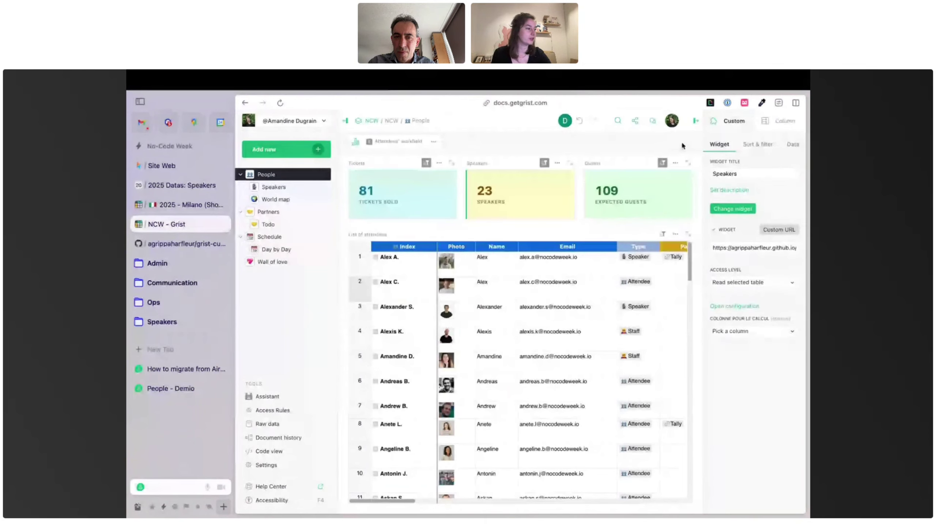
Open the Speakers page, look through its list of attendees and show the list's sort and filter settings
{"action": "left_click", "coordinate": [277, 192]}
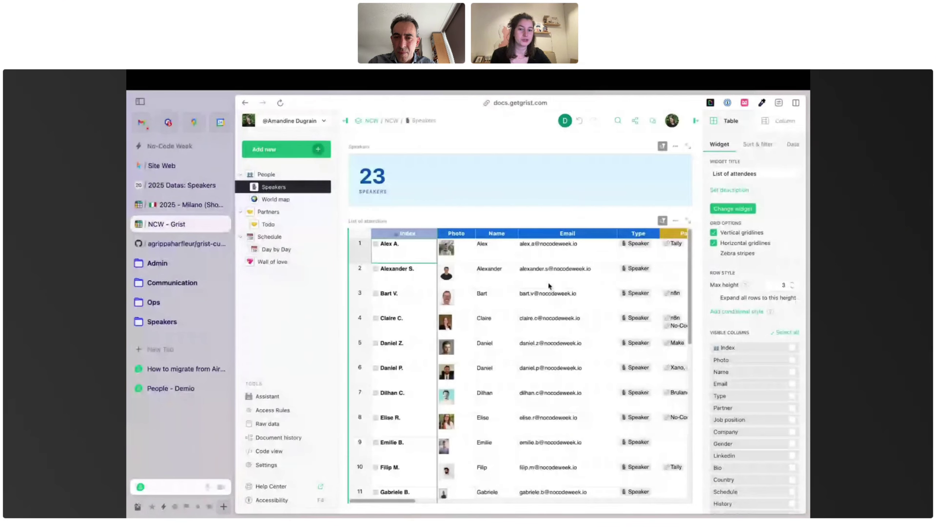
{"action": "scroll", "coordinate": [532, 343], "scroll_direction": "down", "scroll_amount": 5}
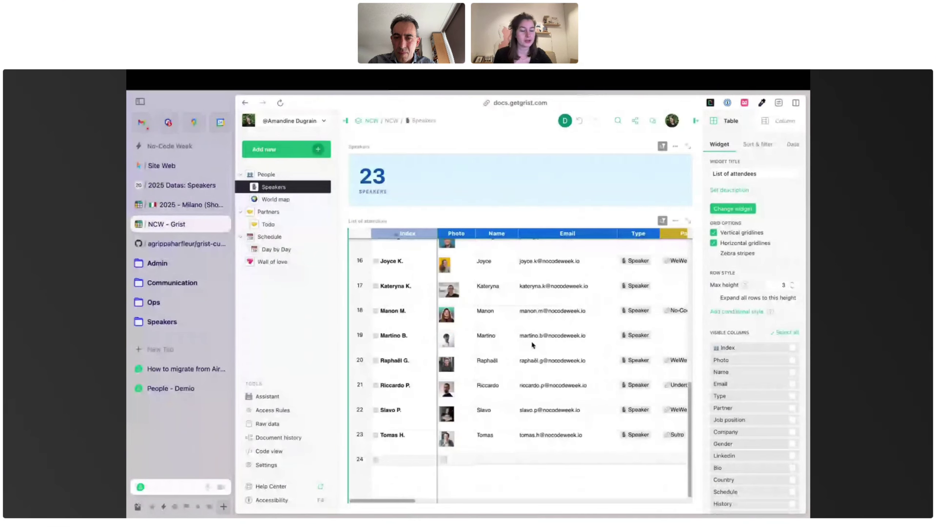
{"action": "left_click", "coordinate": [663, 221]}
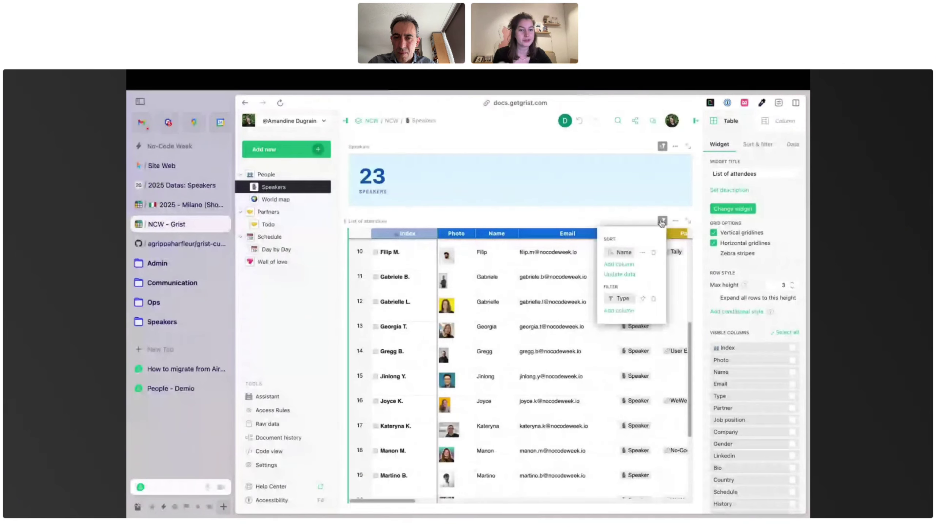
Pin the Type filter above the list of attendees, unpin it again and close the filter settings
{"action": "left_click", "coordinate": [644, 299]}
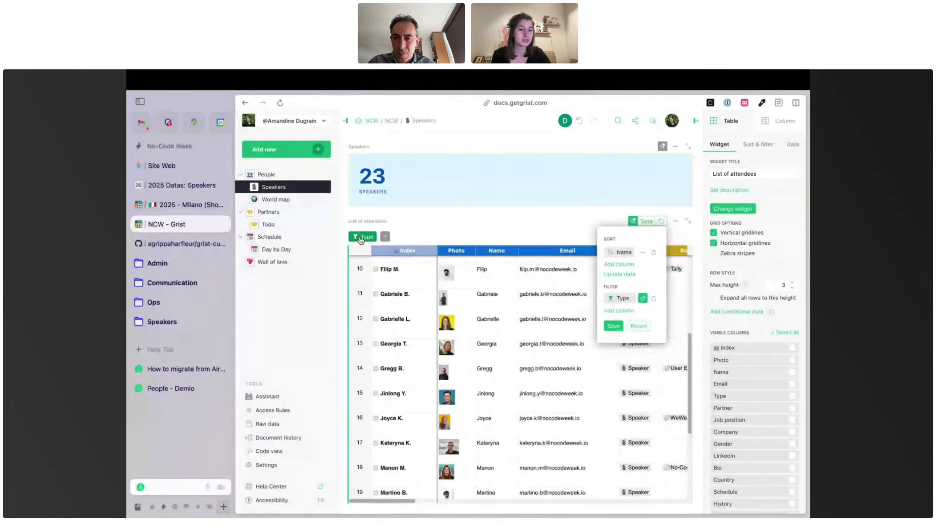
{"action": "left_click", "coordinate": [642, 299]}
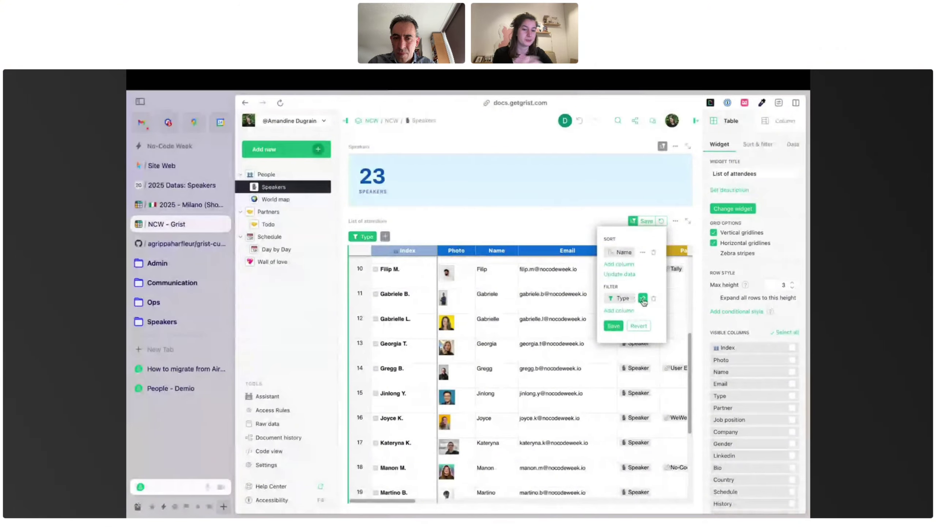
{"action": "left_click", "coordinate": [560, 214]}
Look through the filtered speakers list, examine the first speaker's record card down to the WhatsApp intro and close it
{"action": "scroll", "coordinate": [591, 358], "scroll_direction": "down", "scroll_amount": 1}
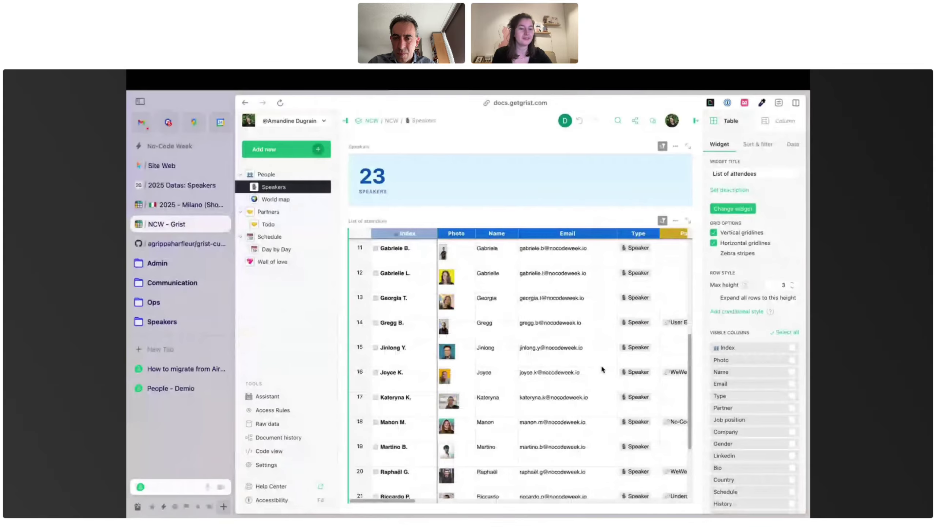
{"action": "scroll", "coordinate": [602, 368], "scroll_direction": "down", "scroll_amount": 3}
{"action": "scroll", "coordinate": [602, 368], "scroll_direction": "up", "scroll_amount": 10}
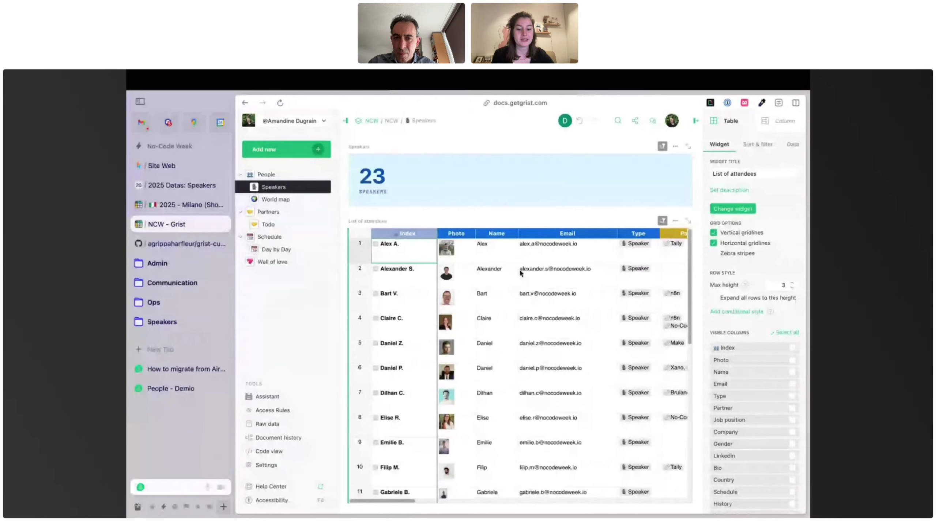
{"action": "left_click", "coordinate": [530, 255]}
{"action": "key", "text": "space"}
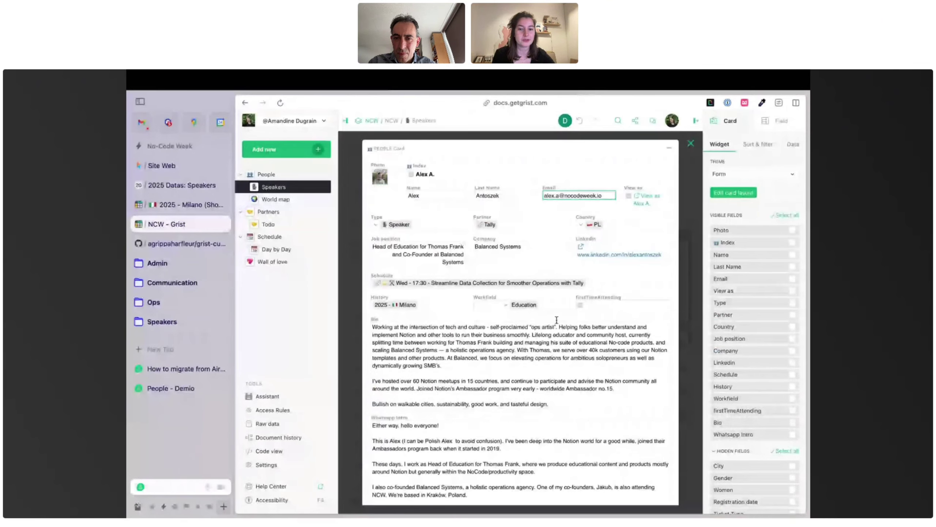
{"action": "scroll", "coordinate": [557, 319], "scroll_direction": "down", "scroll_amount": 3}
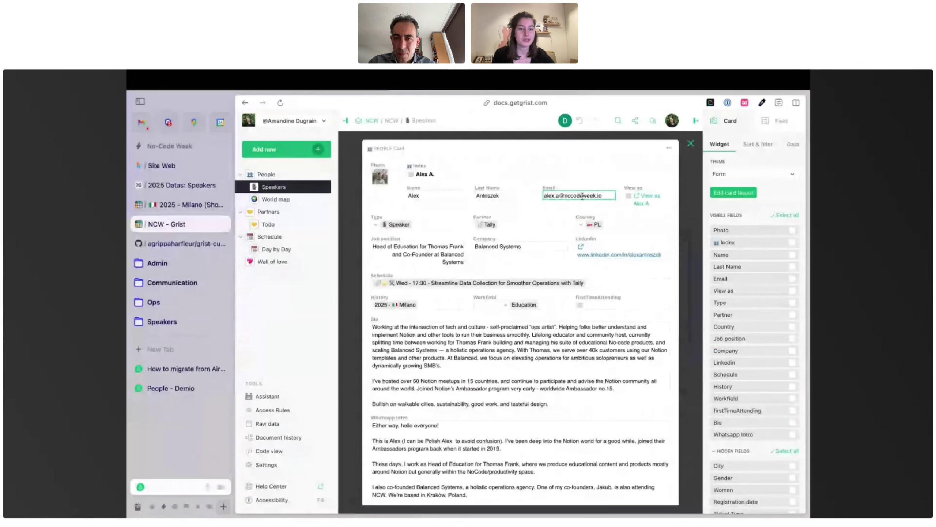
{"action": "scroll", "coordinate": [552, 310], "scroll_direction": "down", "scroll_amount": 2}
{"action": "scroll", "coordinate": [580, 317], "scroll_direction": "up", "scroll_amount": 2}
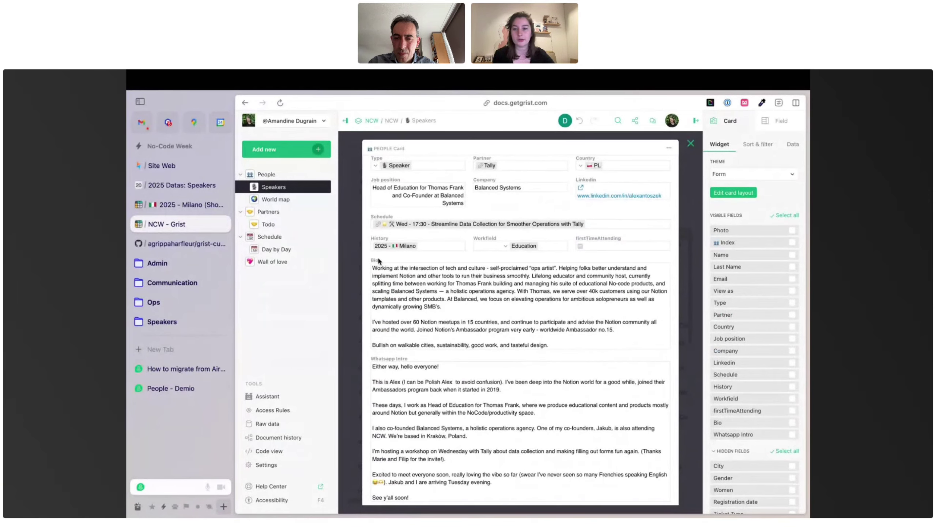
{"action": "left_click", "coordinate": [359, 229]}
Return to the People page, view the record card of the third person in the list and close it
{"action": "left_click", "coordinate": [266, 175]}
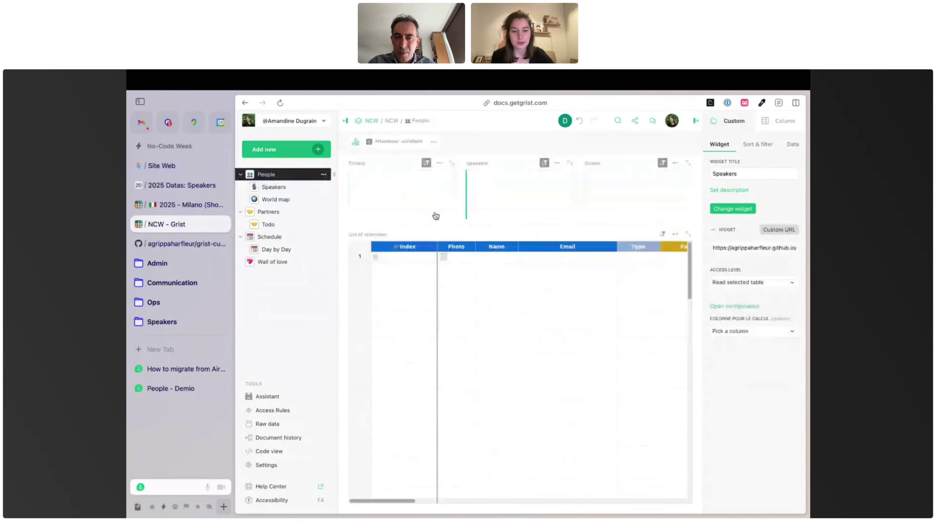
{"action": "left_click", "coordinate": [524, 309]}
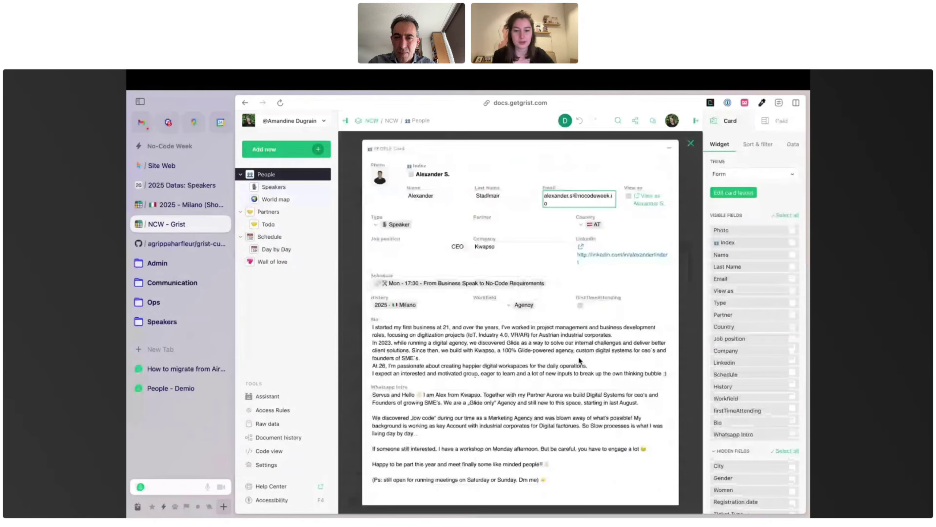
{"action": "left_click", "coordinate": [357, 274]}
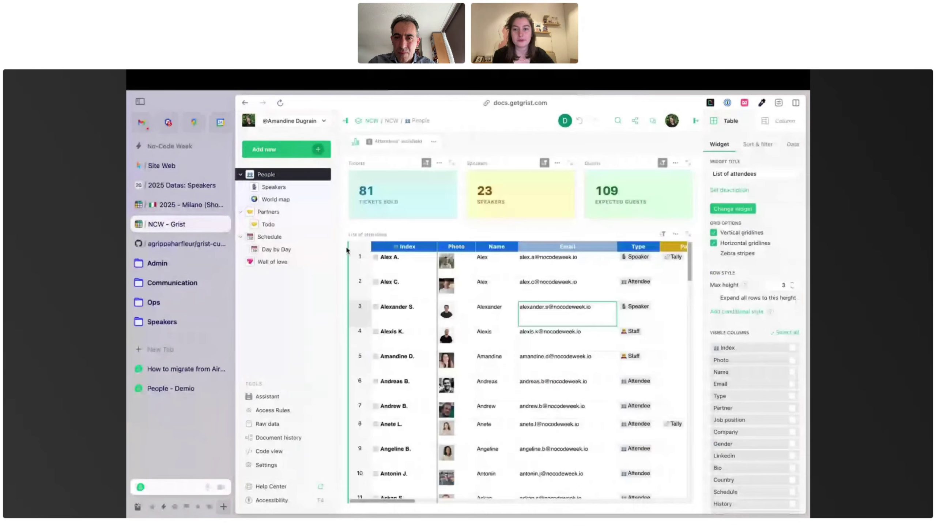
Open the World map page and explore the attendees' locations across Europe on the map
{"action": "left_click", "coordinate": [286, 201]}
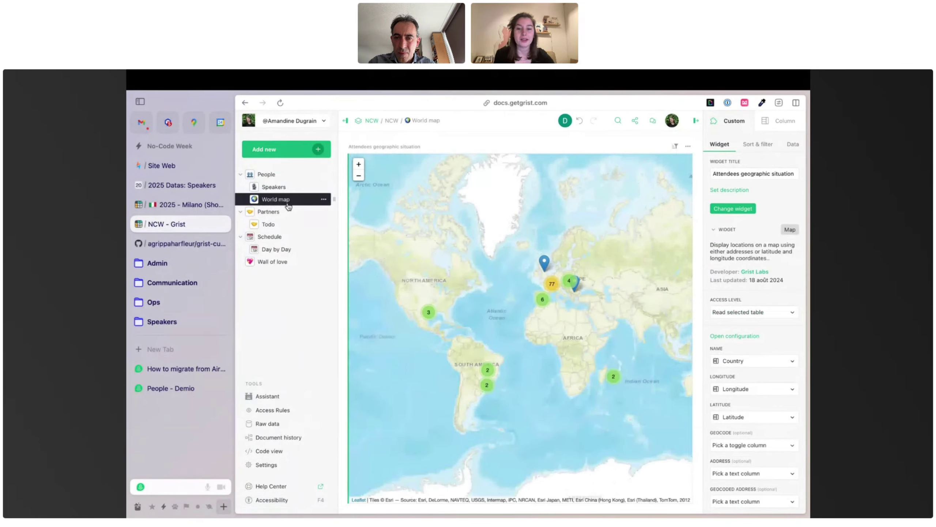
{"action": "scroll", "coordinate": [557, 313], "scroll_direction": "up", "scroll_amount": 3}
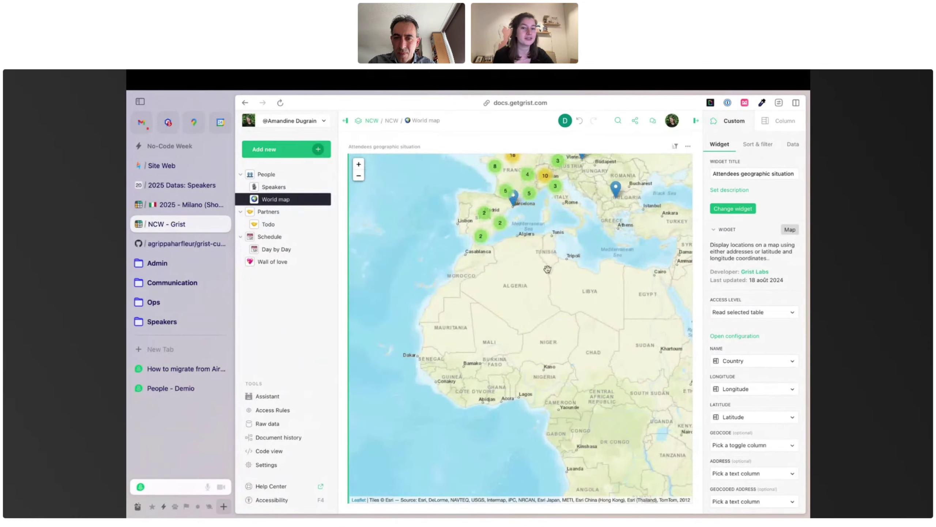
{"action": "left_click_drag", "start_coordinate": [548, 269], "coordinate": [554, 389]}
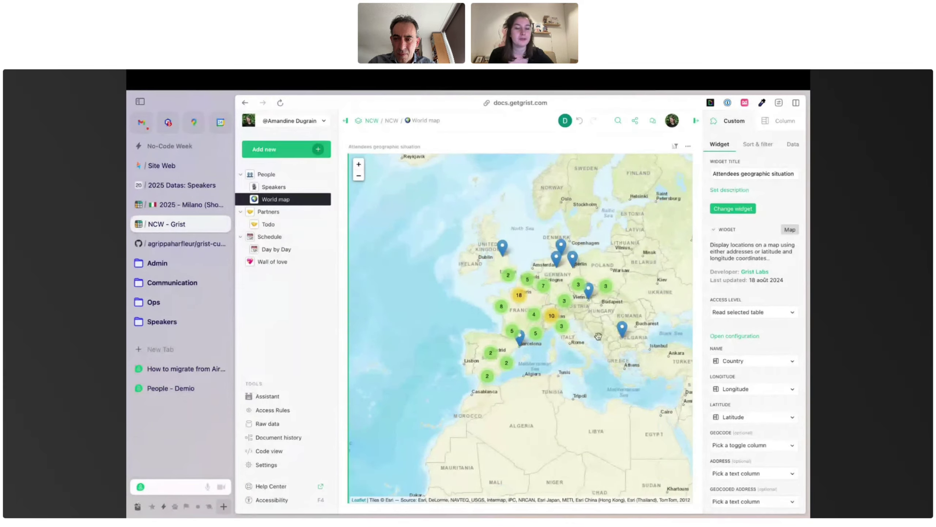
{"action": "scroll", "coordinate": [555, 312], "scroll_direction": "up", "scroll_amount": 5}
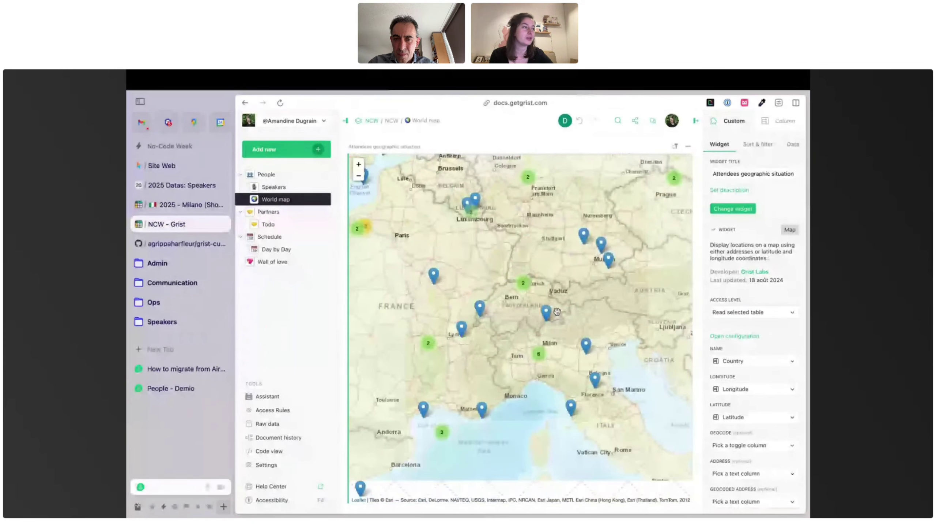
{"action": "scroll", "coordinate": [557, 311], "scroll_direction": "down", "scroll_amount": 3}
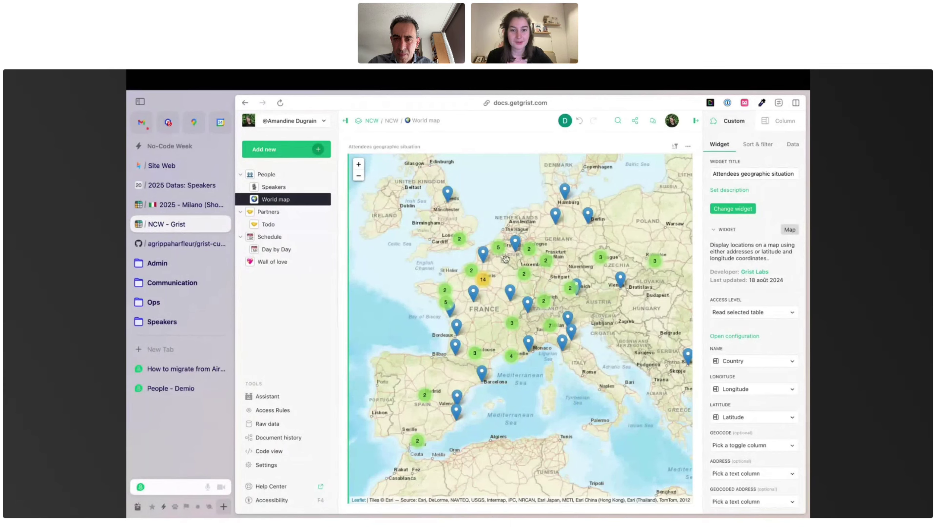
{"action": "scroll", "coordinate": [524, 331], "scroll_direction": "down", "scroll_amount": 2}
{"action": "scroll", "coordinate": [523, 331], "scroll_direction": "down", "scroll_amount": 2}
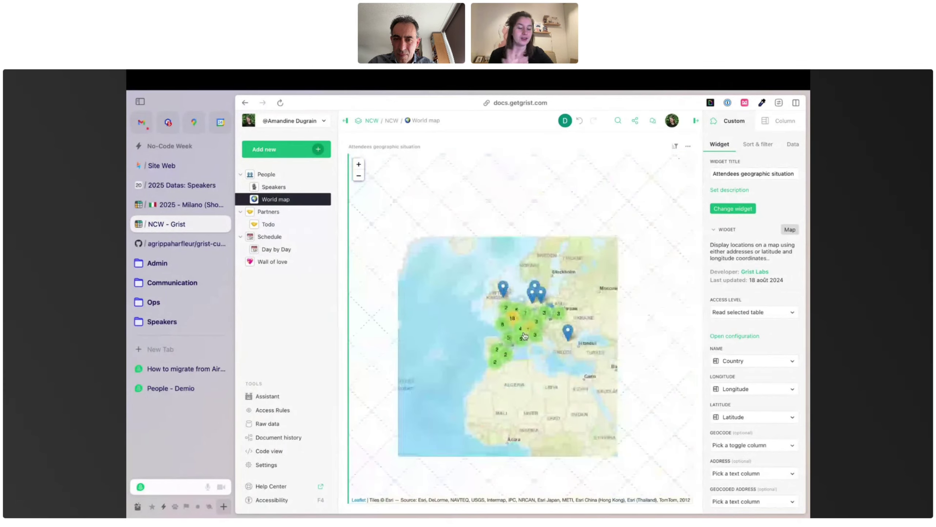
{"action": "scroll", "coordinate": [523, 332], "scroll_direction": "up", "scroll_amount": 2}
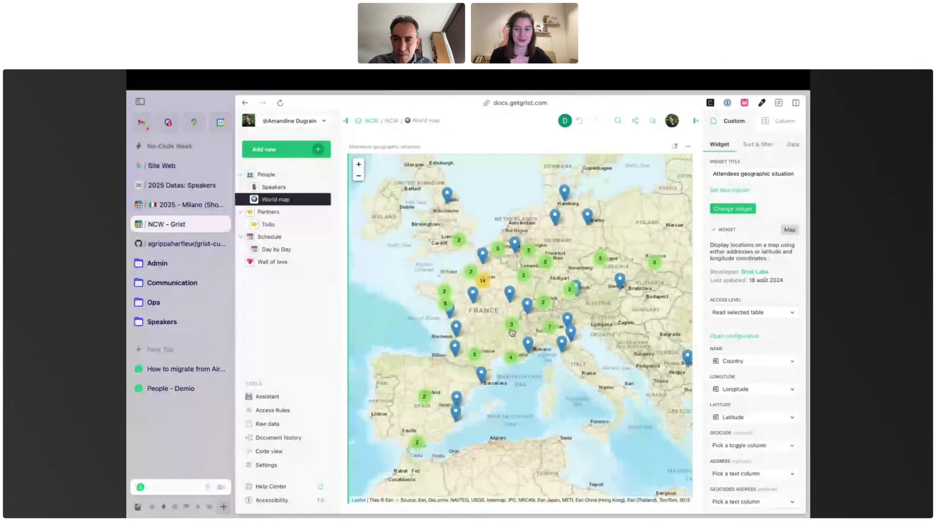
Open the Partners page and look through the partners table, examining the colour-coded rows by status
{"action": "left_click", "coordinate": [282, 213]}
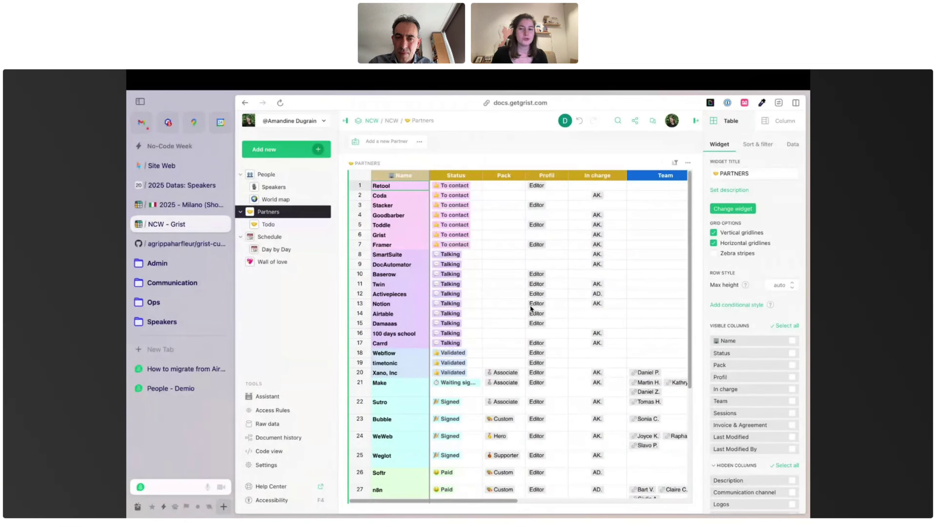
{"action": "left_click", "coordinate": [463, 286]}
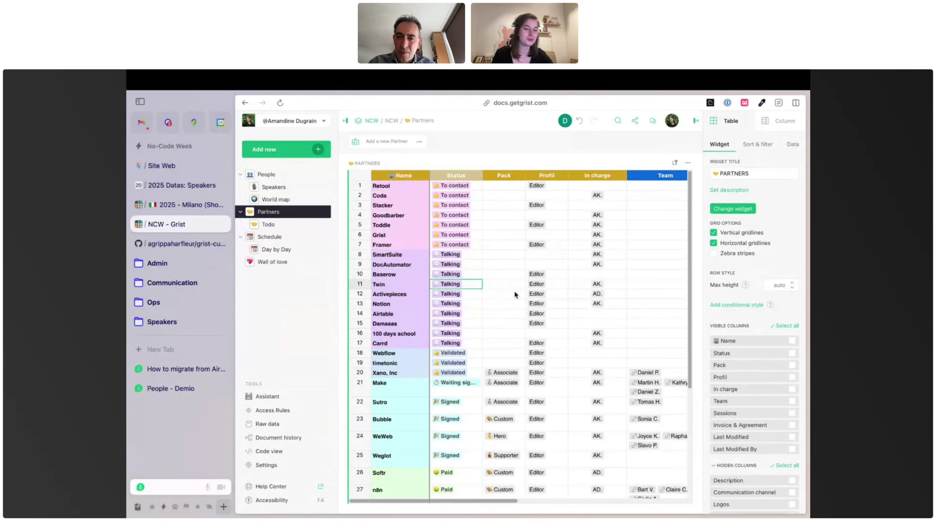
{"action": "scroll", "coordinate": [466, 345], "scroll_direction": "down", "scroll_amount": 2}
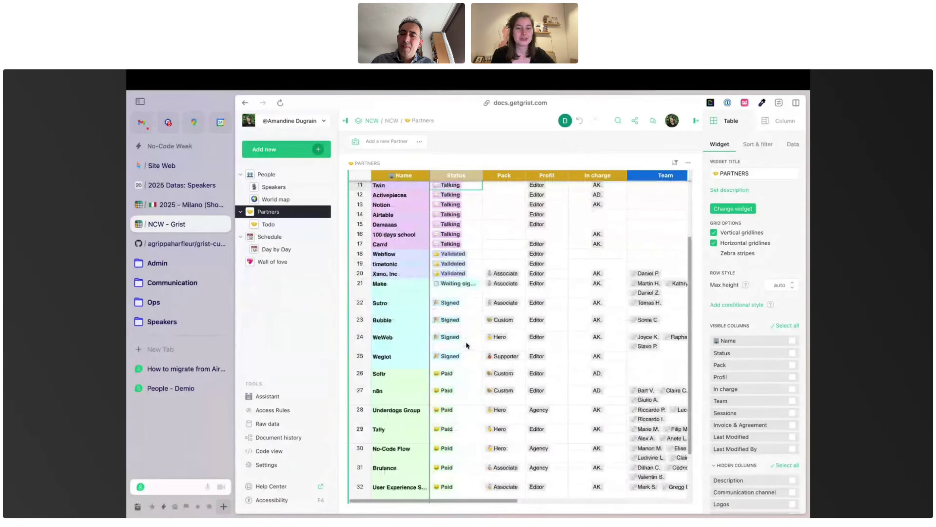
{"action": "scroll", "coordinate": [466, 344], "scroll_direction": "up", "scroll_amount": 2}
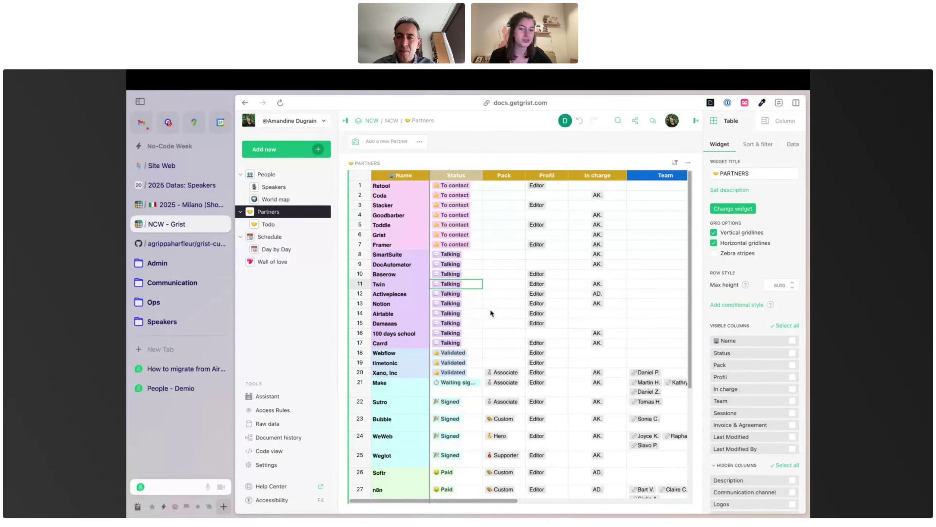
{"action": "scroll", "coordinate": [483, 323], "scroll_direction": "down", "scroll_amount": 3}
{"action": "left_click", "coordinate": [470, 269]}
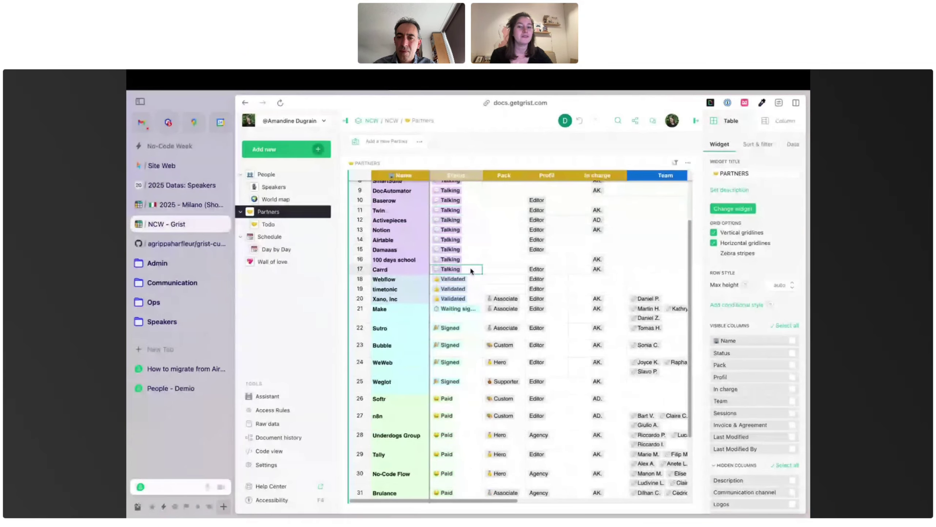
{"action": "left_click", "coordinate": [474, 289]}
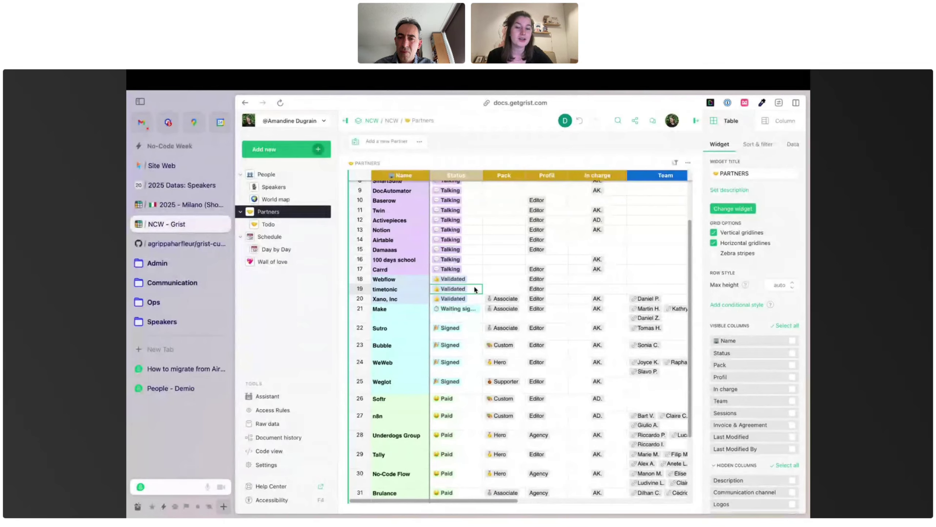
{"action": "key", "text": "Up"}
{"action": "key", "text": "Up"}
{"action": "key", "text": "Up"}
{"action": "key", "text": "Up"}
{"action": "type", "text": "Dead"}
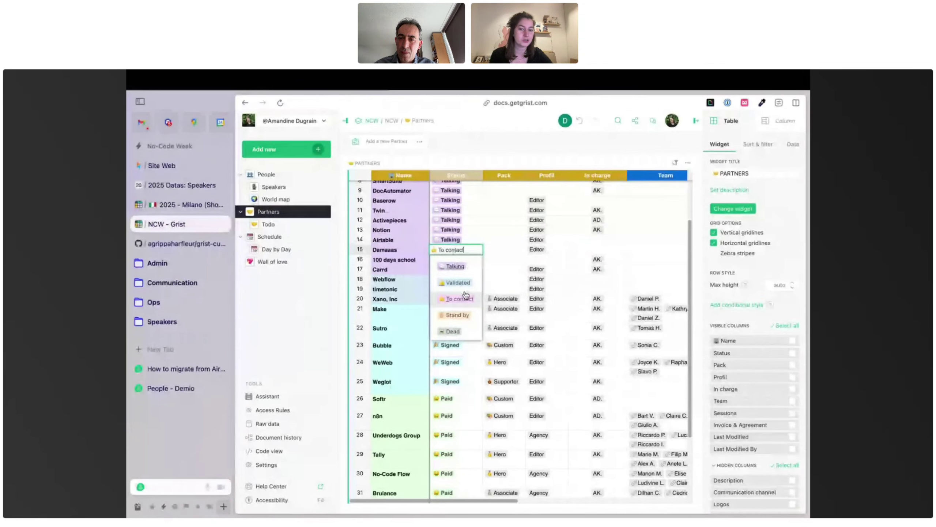
{"action": "key", "text": "Escape"}
Set the status of the partner Baserow to Validated in the Partners table
{"action": "scroll", "coordinate": [461, 258], "scroll_direction": "up", "scroll_amount": 3}
{"action": "left_click", "coordinate": [460, 255]}
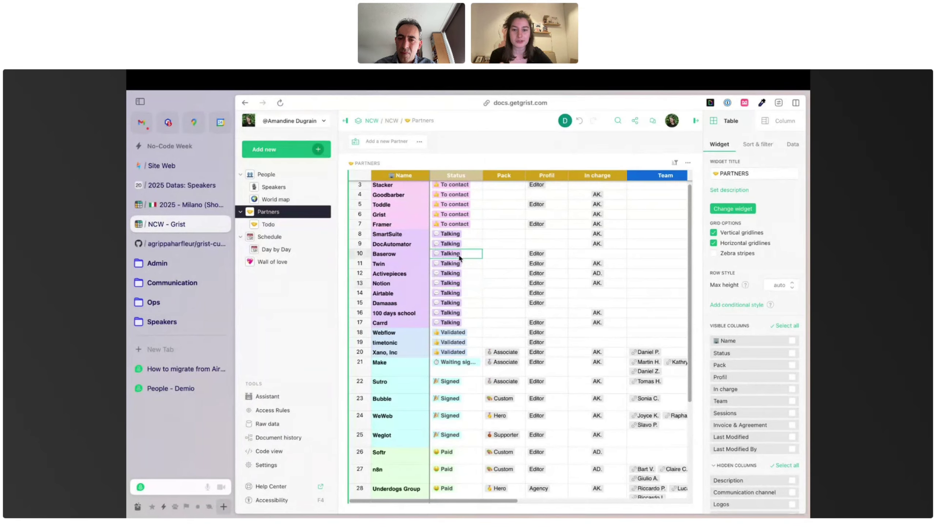
{"action": "double_click", "coordinate": [471, 254]}
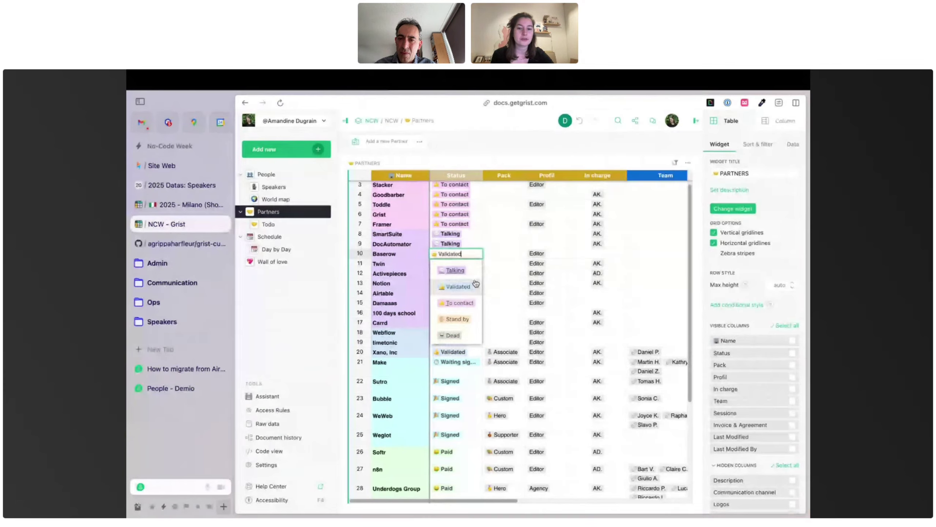
{"action": "left_click", "coordinate": [478, 287]}
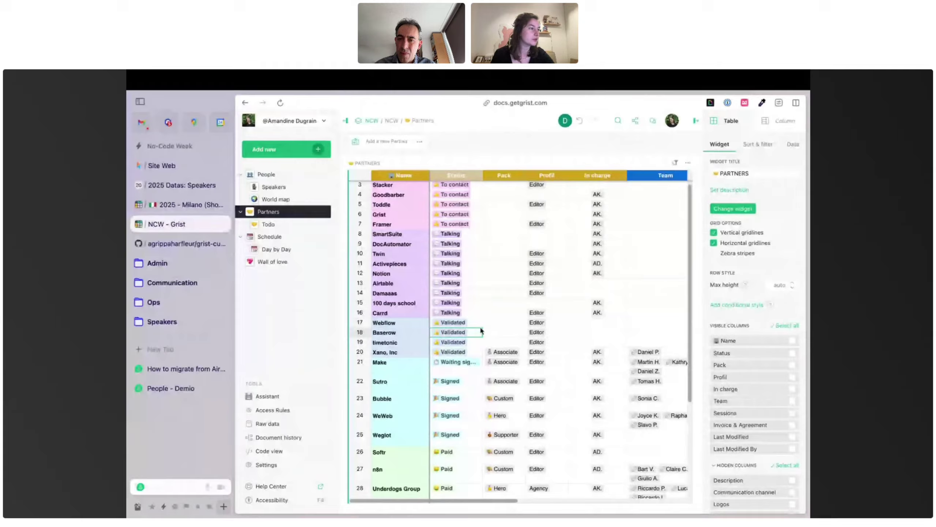
Examine the Status column's settings, including its choices and dropdown condition, and compare them with the Pack column's settings
{"action": "left_click", "coordinate": [513, 336]}
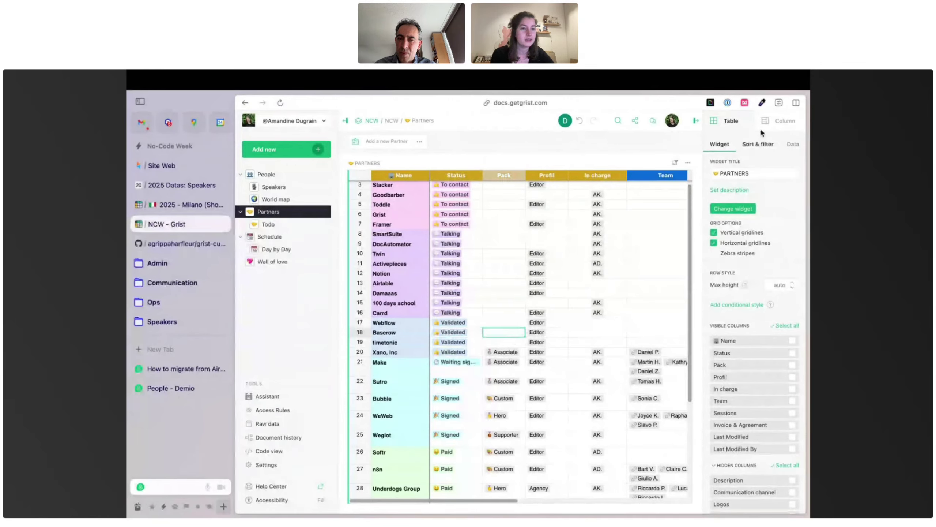
{"action": "left_click", "coordinate": [784, 121]}
{"action": "left_click", "coordinate": [472, 335]}
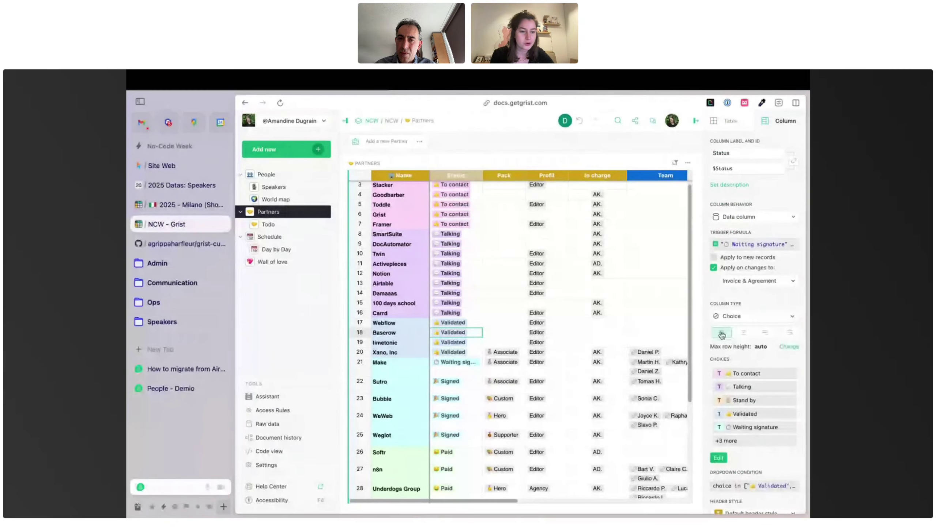
{"action": "left_click", "coordinate": [731, 442]}
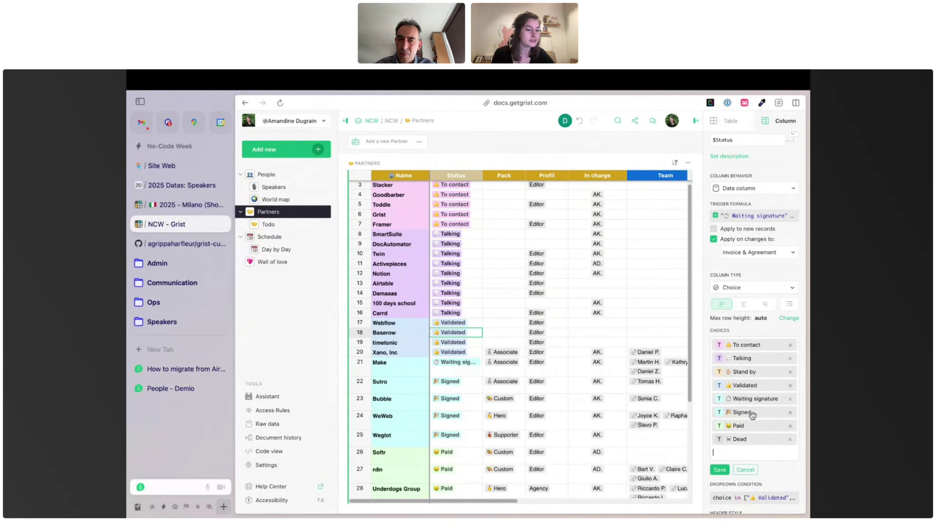
{"action": "double_click", "coordinate": [461, 334]}
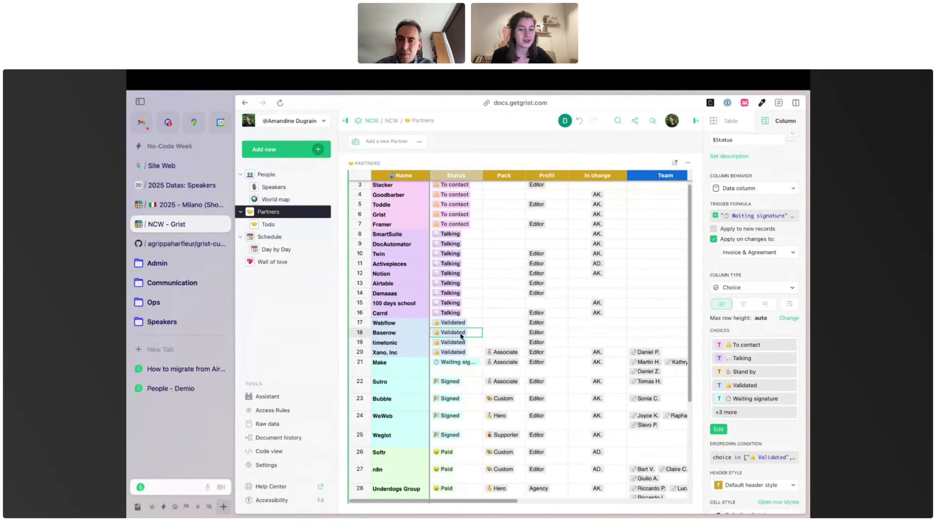
{"action": "left_click", "coordinate": [499, 331]}
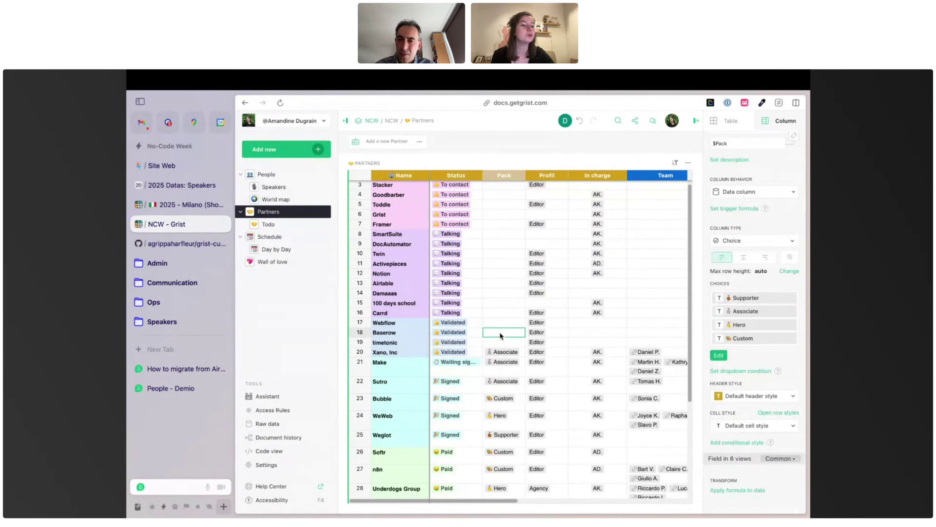
{"action": "left_click", "coordinate": [467, 344]}
{"action": "scroll", "coordinate": [730, 408], "scroll_direction": "down", "scroll_amount": 2}
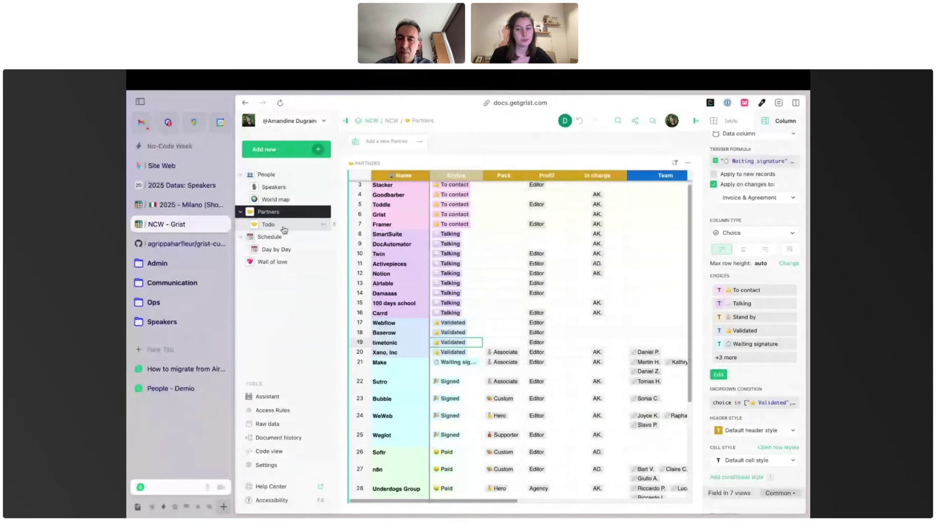
On the Todo page, attach FCB_Logo.eps as Baserow's Invoice & Agreement in the Contract & invoice to send table
{"action": "left_click", "coordinate": [271, 225]}
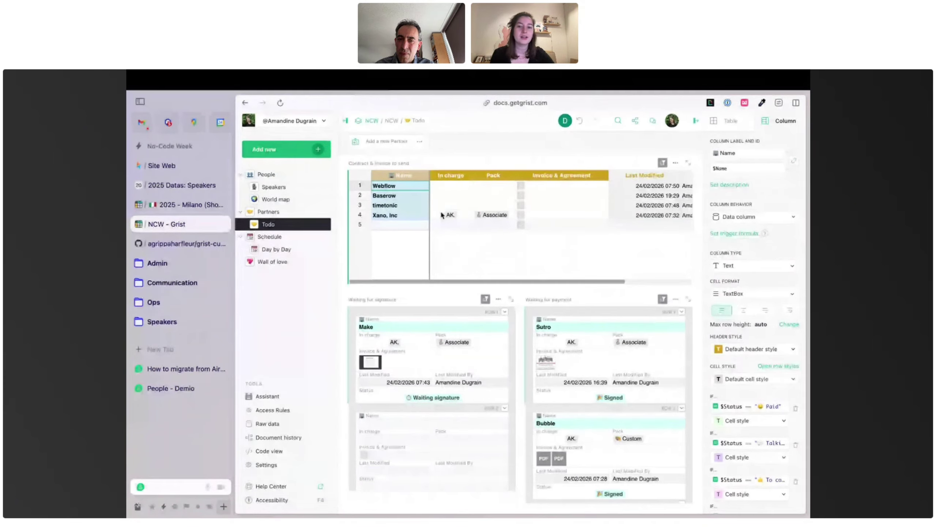
{"action": "left_click", "coordinate": [445, 197]}
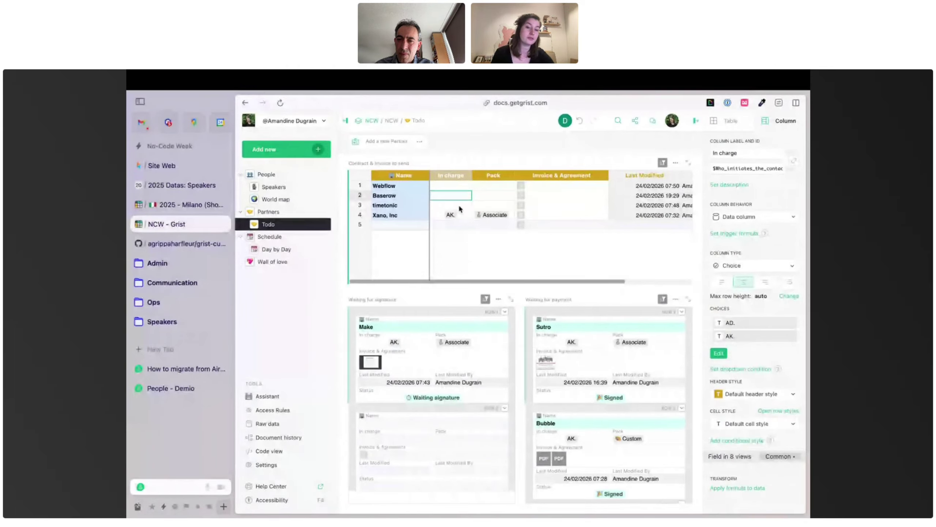
{"action": "left_click", "coordinate": [541, 206]}
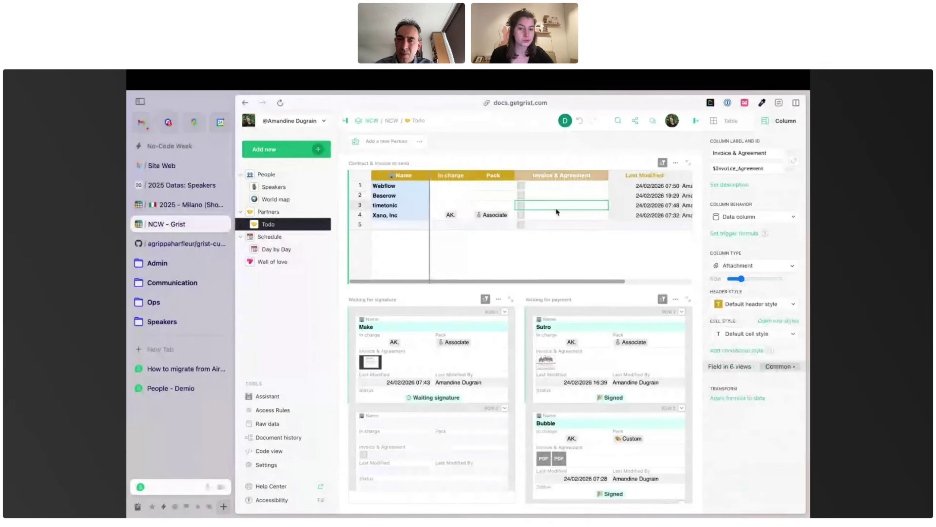
{"action": "left_click", "coordinate": [531, 197]}
{"action": "double_click", "coordinate": [531, 197]}
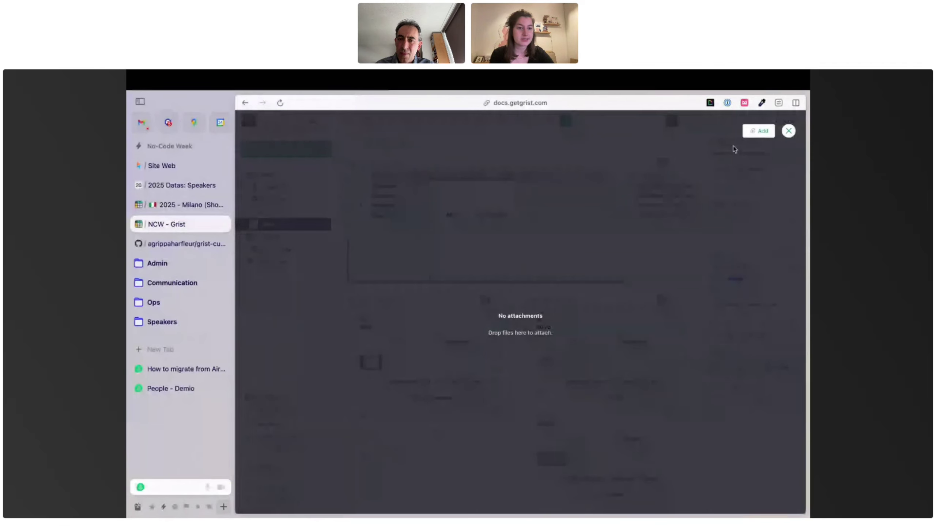
{"action": "left_click", "coordinate": [761, 132]}
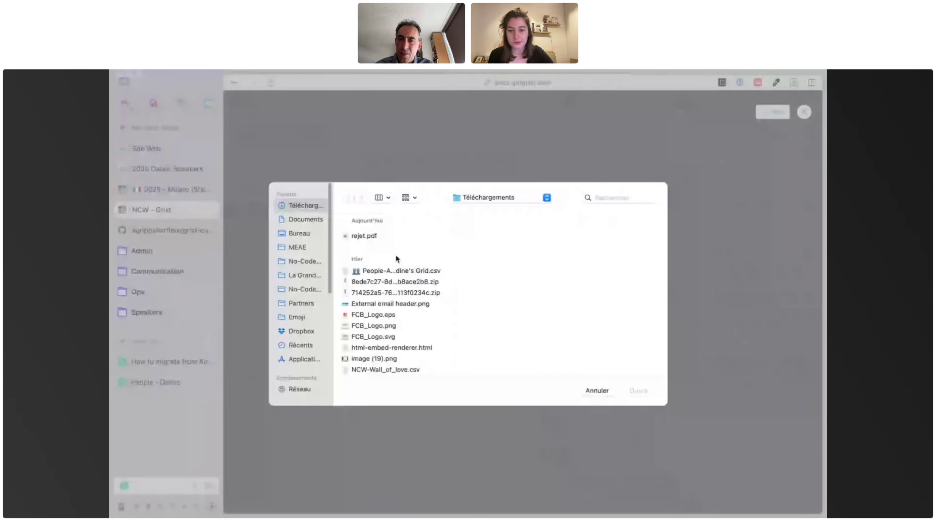
{"action": "left_click", "coordinate": [373, 317]}
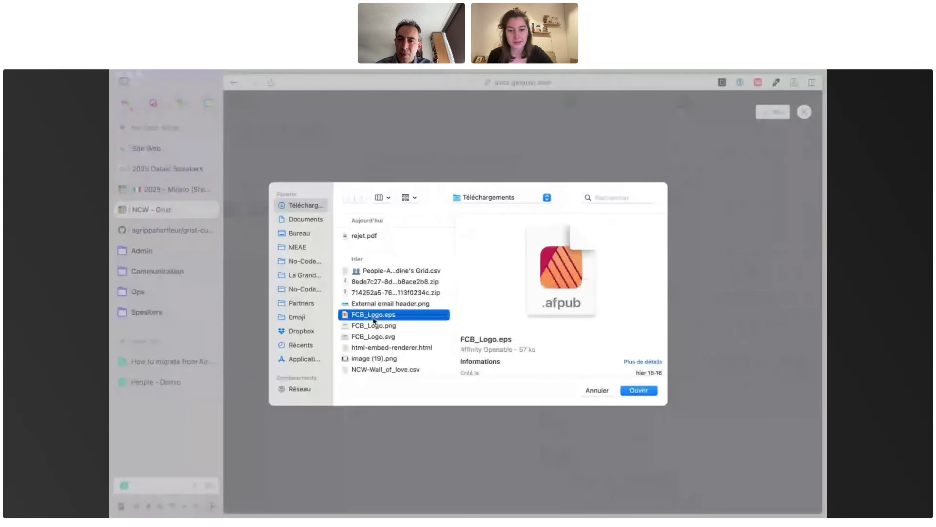
{"action": "left_click", "coordinate": [639, 390]}
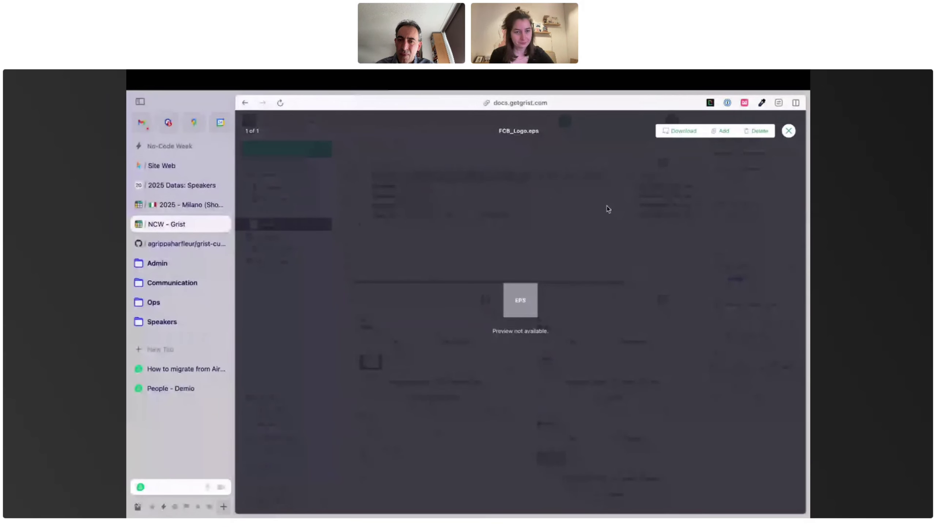
{"action": "key", "text": "Escape"}
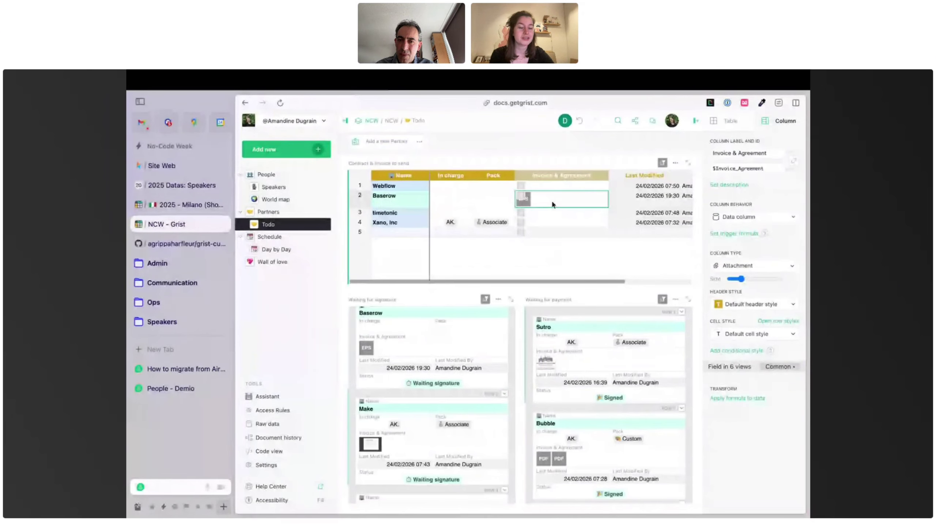
Check Baserow's card and status in the Waiting for signature list and refresh the page
{"action": "left_click", "coordinate": [478, 201]}
{"action": "left_click", "coordinate": [403, 200]}
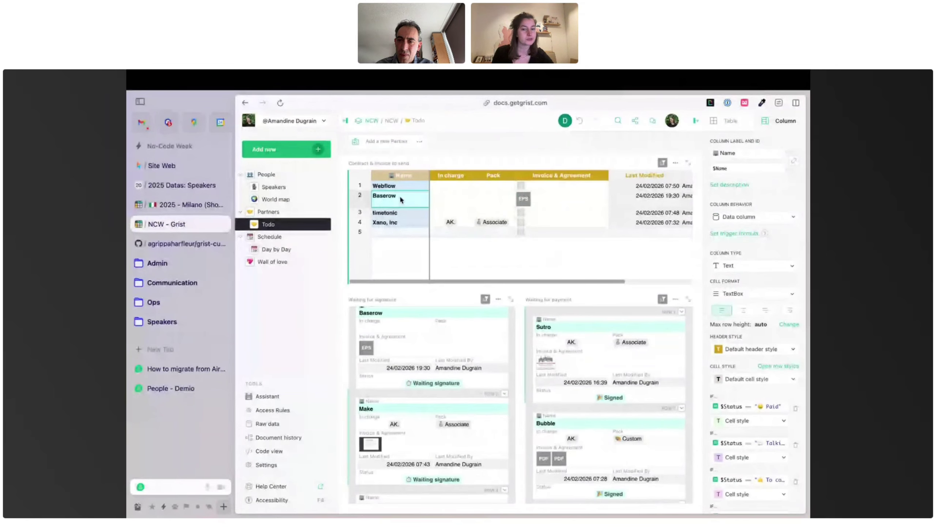
{"action": "scroll", "coordinate": [429, 345], "scroll_direction": "up", "scroll_amount": 1}
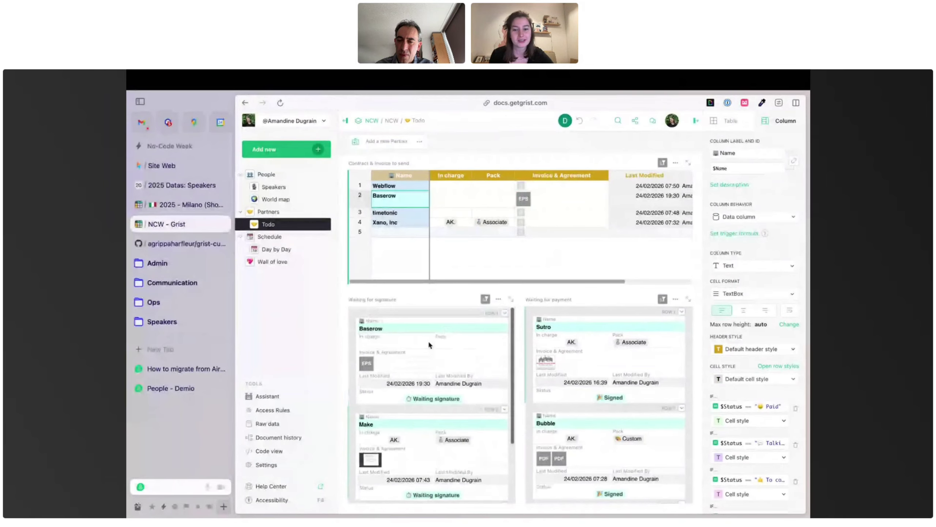
{"action": "left_click", "coordinate": [444, 364]}
{"action": "left_click", "coordinate": [457, 396]}
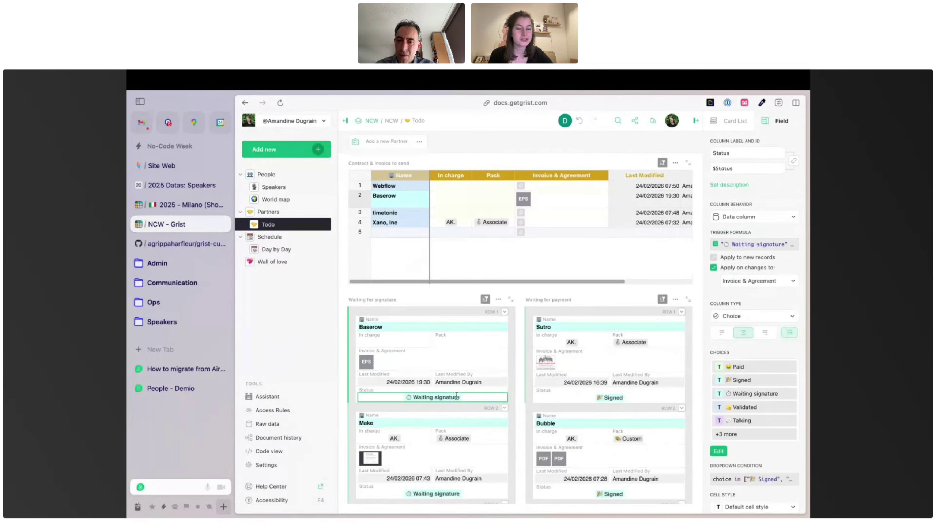
{"action": "left_click", "coordinate": [456, 199]}
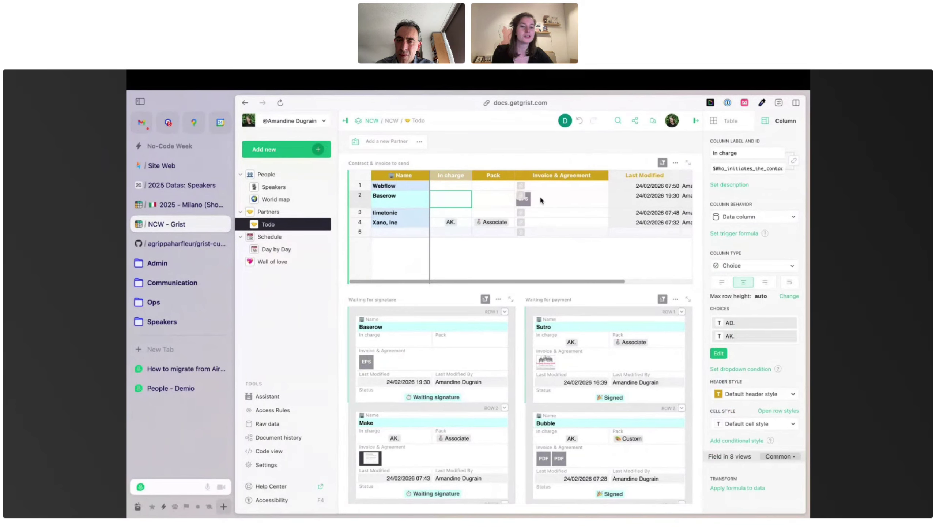
{"action": "left_click", "coordinate": [280, 102]}
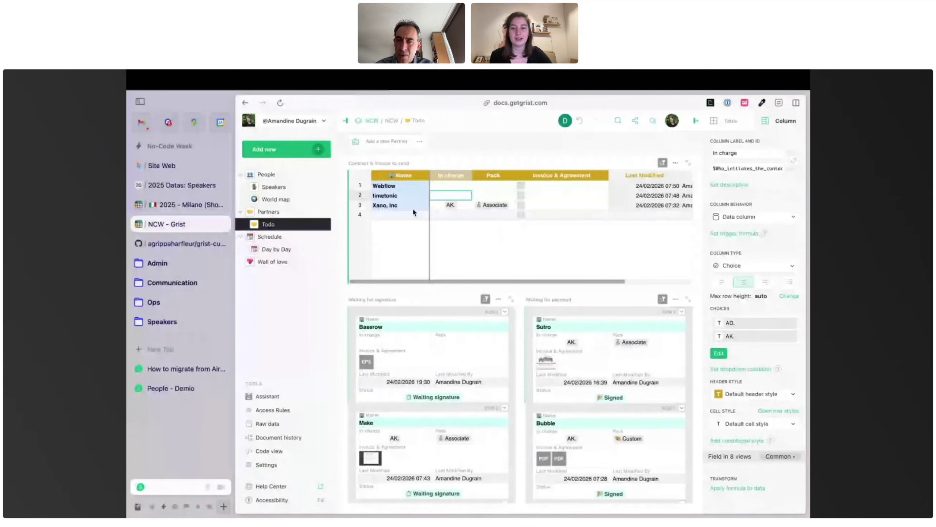
In the Partners table, examine the Status column's trigger formula in full, from the Waiting signature condition to the To contact fallback
{"action": "left_click", "coordinate": [278, 215]}
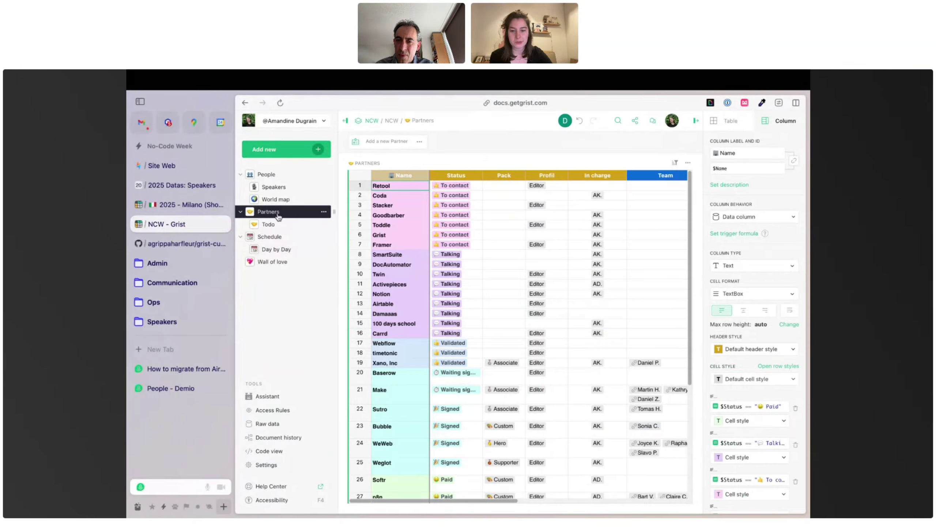
{"action": "scroll", "coordinate": [449, 302], "scroll_direction": "down", "scroll_amount": 3}
{"action": "left_click", "coordinate": [449, 302]}
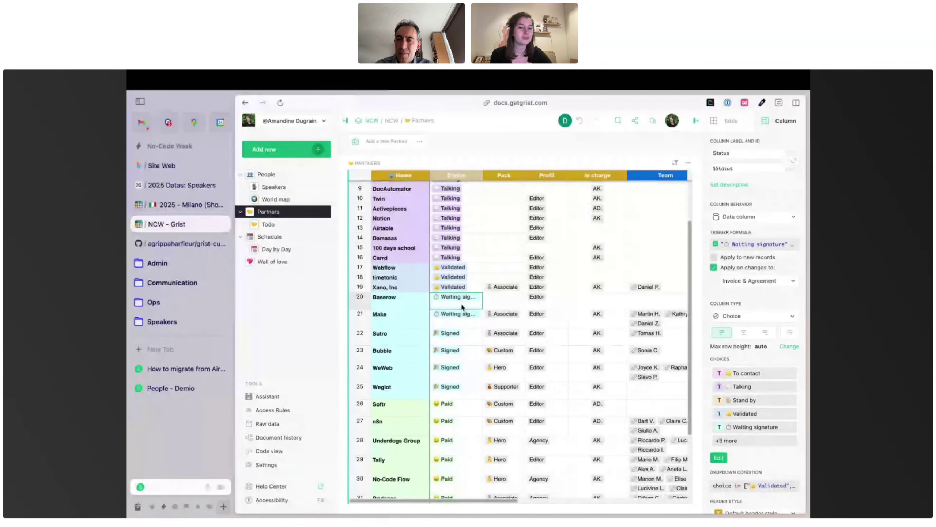
{"action": "left_click", "coordinate": [756, 245]}
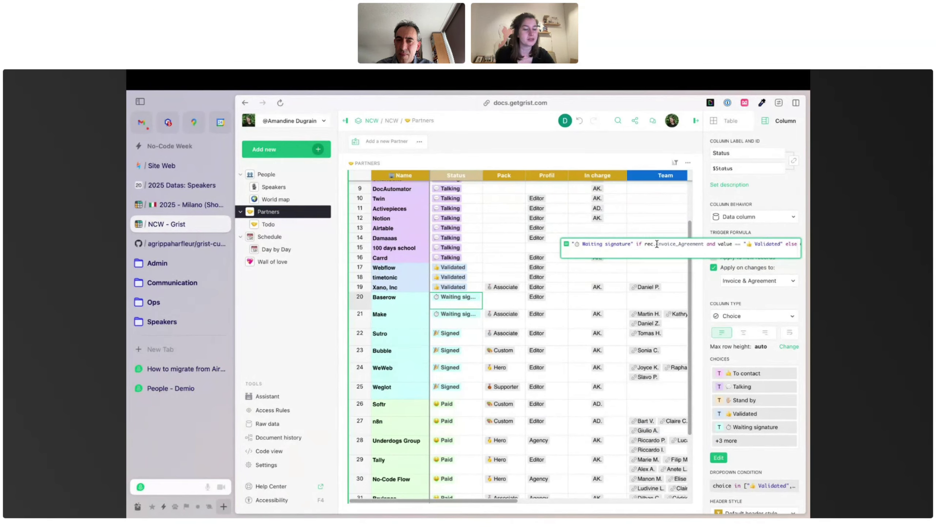
{"action": "scroll", "coordinate": [663, 244], "scroll_direction": "right", "scroll_amount": 6}
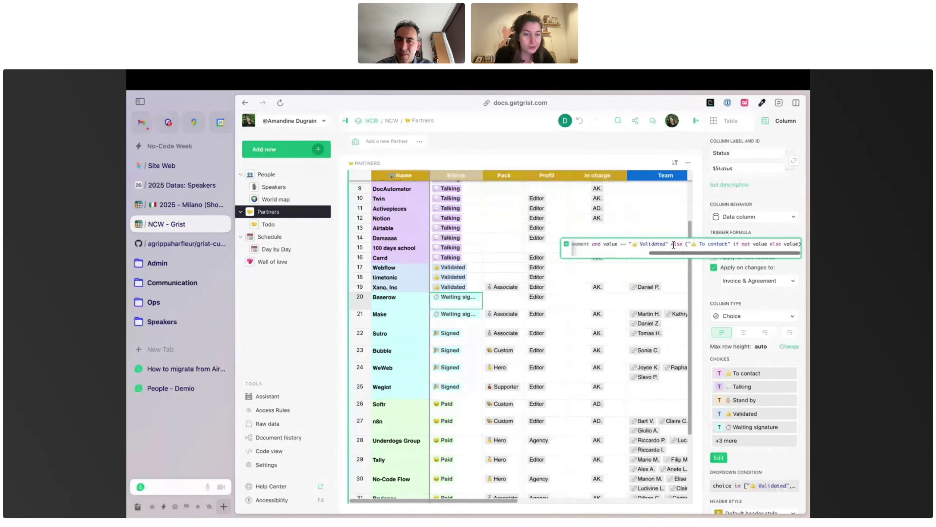
{"action": "scroll", "coordinate": [648, 245], "scroll_direction": "left", "scroll_amount": 2}
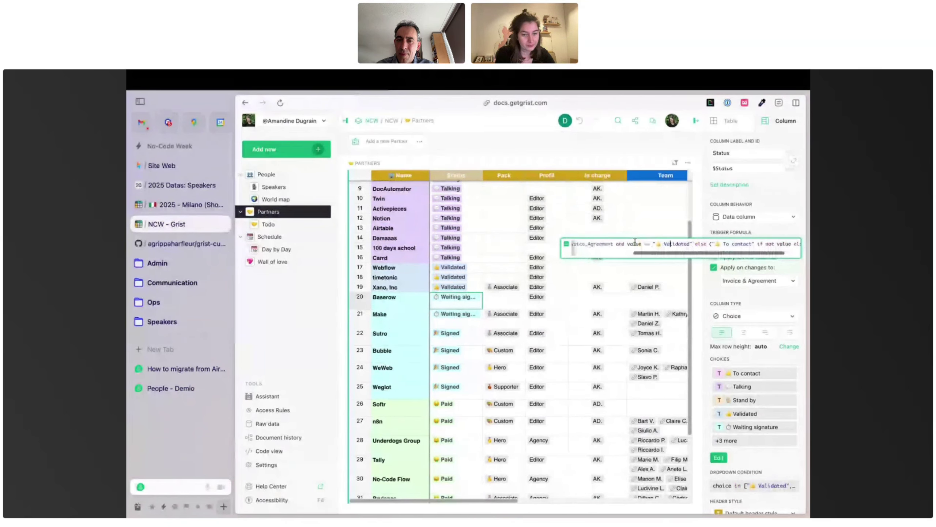
{"action": "scroll", "coordinate": [635, 244], "scroll_direction": "left", "scroll_amount": 3}
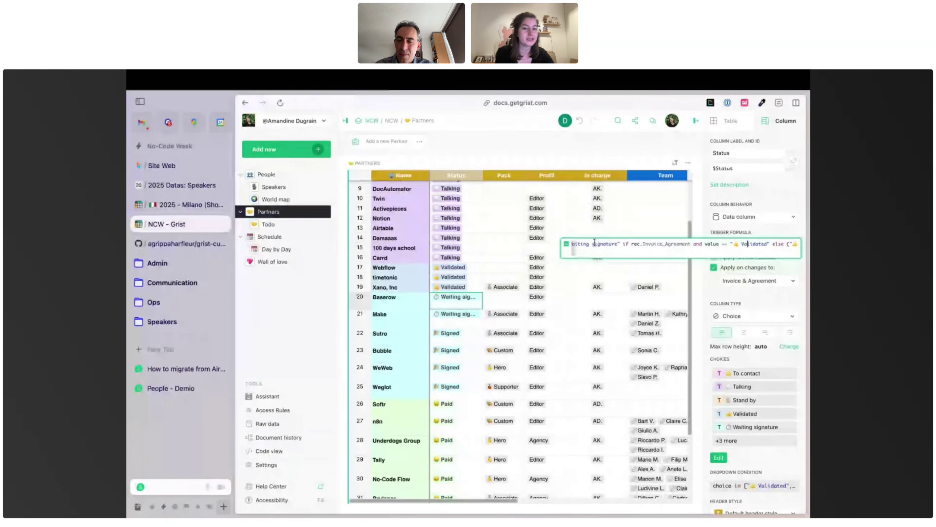
{"action": "scroll", "coordinate": [594, 241], "scroll_direction": "left", "scroll_amount": 2}
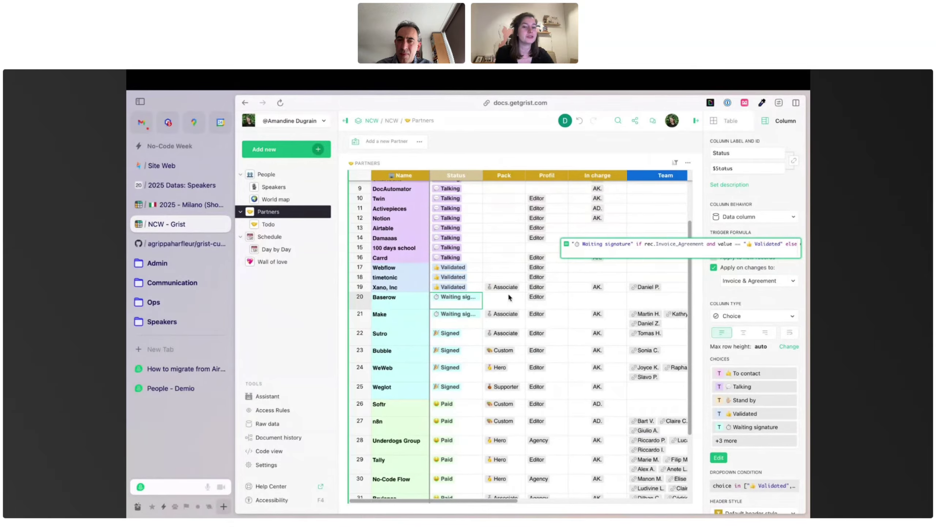
{"action": "left_click", "coordinate": [474, 306]}
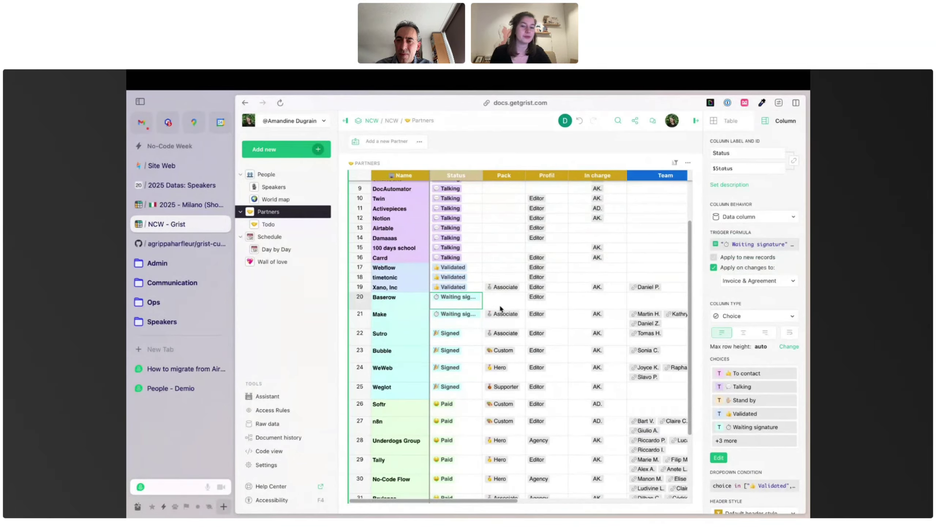
On the Todo page, set Baserow's status to Signed in the Waiting for signature list
{"action": "left_click", "coordinate": [310, 224]}
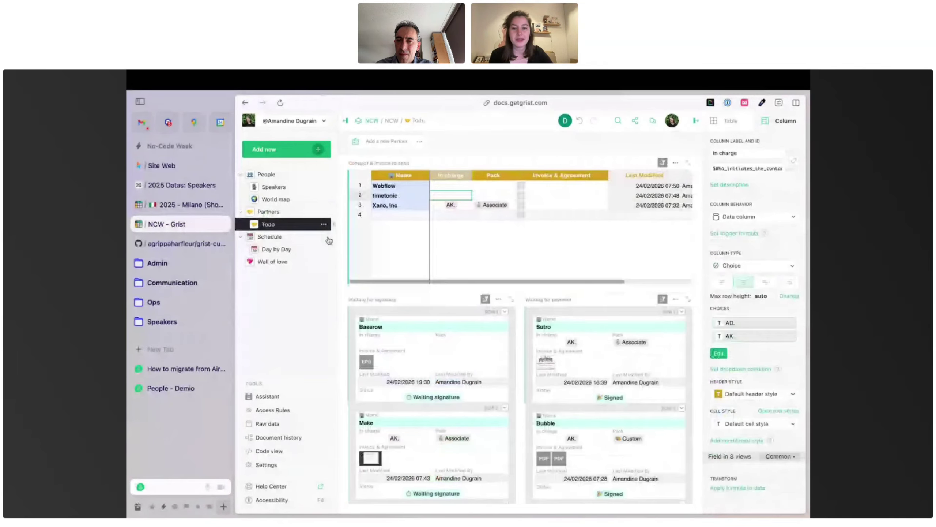
{"action": "double_click", "coordinate": [448, 397]}
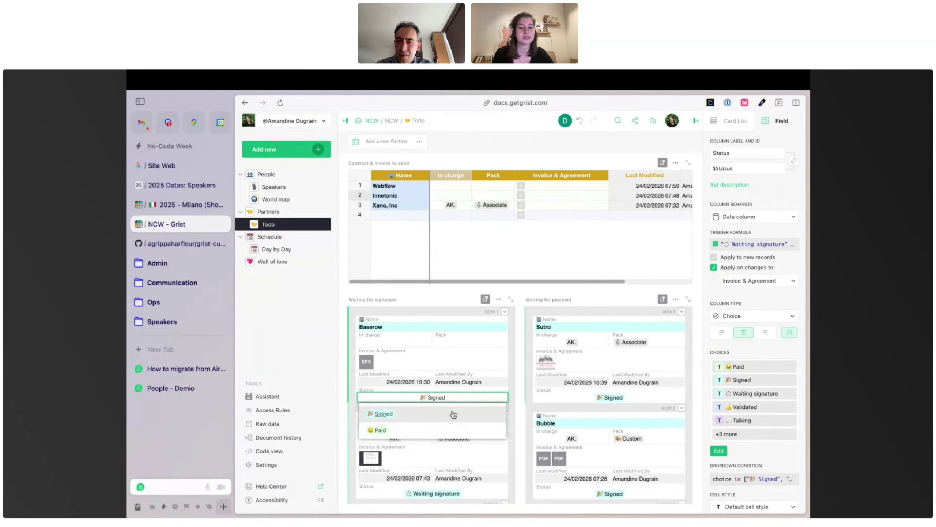
{"action": "left_click", "coordinate": [453, 413]}
Set Baserow's status to Paid on its card in the Waiting for payment list
{"action": "left_click", "coordinate": [616, 404]}
{"action": "scroll", "coordinate": [621, 405], "scroll_direction": "down", "scroll_amount": 2}
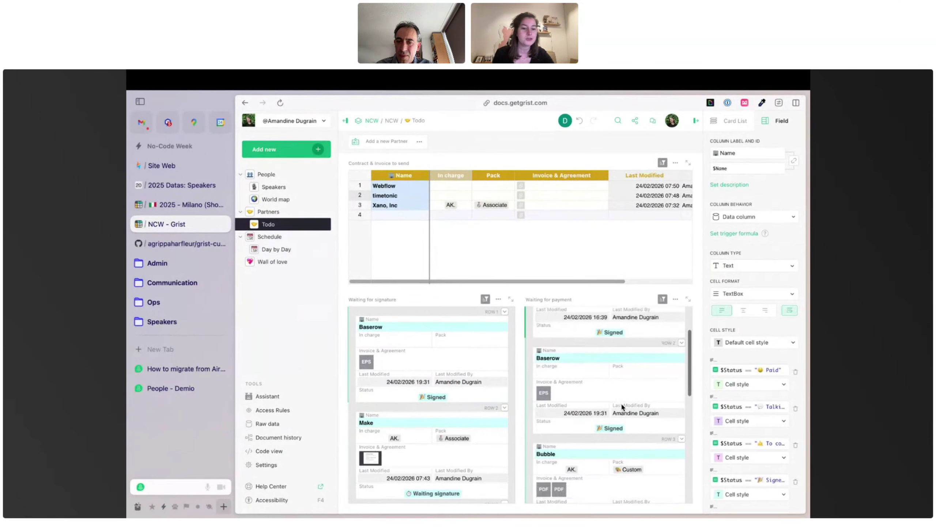
{"action": "left_click", "coordinate": [627, 427]}
{"action": "double_click", "coordinate": [637, 425]}
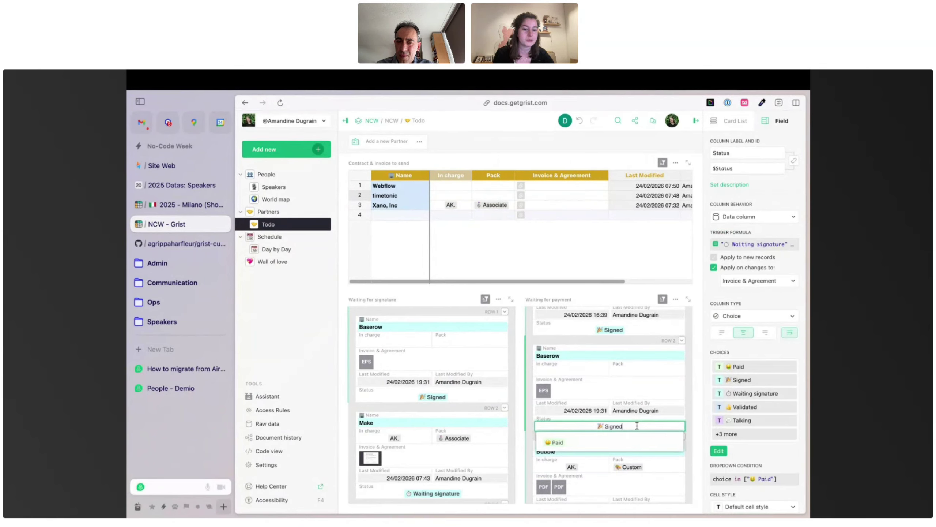
{"action": "left_click", "coordinate": [613, 437]}
Check the status choices offered on Sutro's card in Waiting for payment and review Baserow's card in Waiting for signature
{"action": "left_click", "coordinate": [628, 385]}
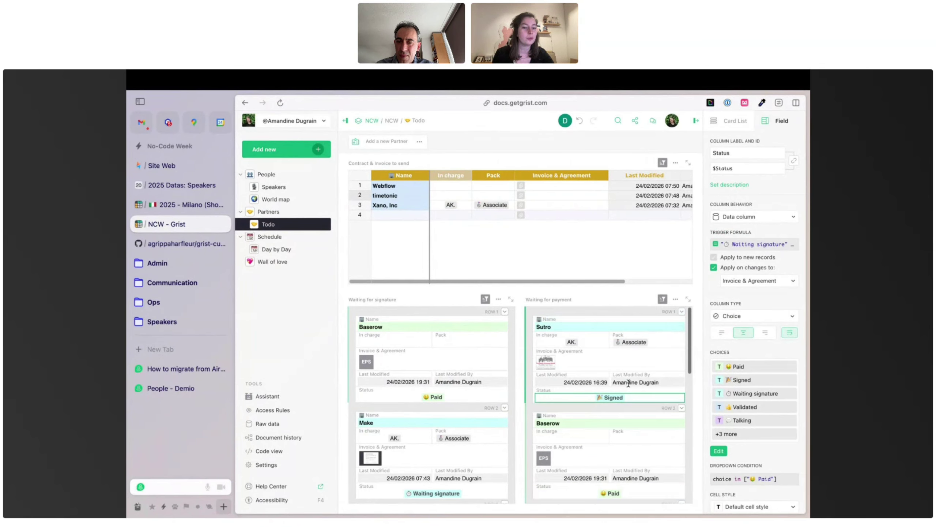
{"action": "left_click", "coordinate": [628, 384]}
{"action": "double_click", "coordinate": [629, 395]}
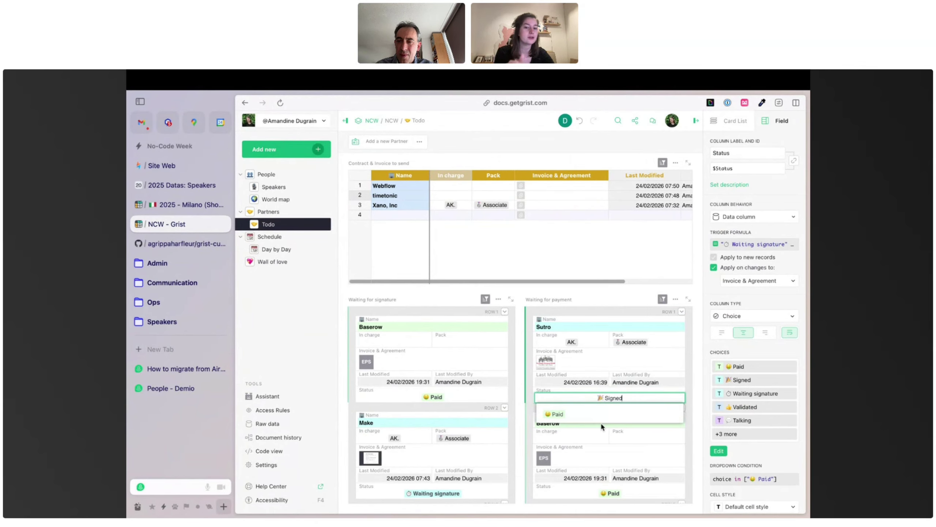
{"action": "left_click", "coordinate": [505, 349]}
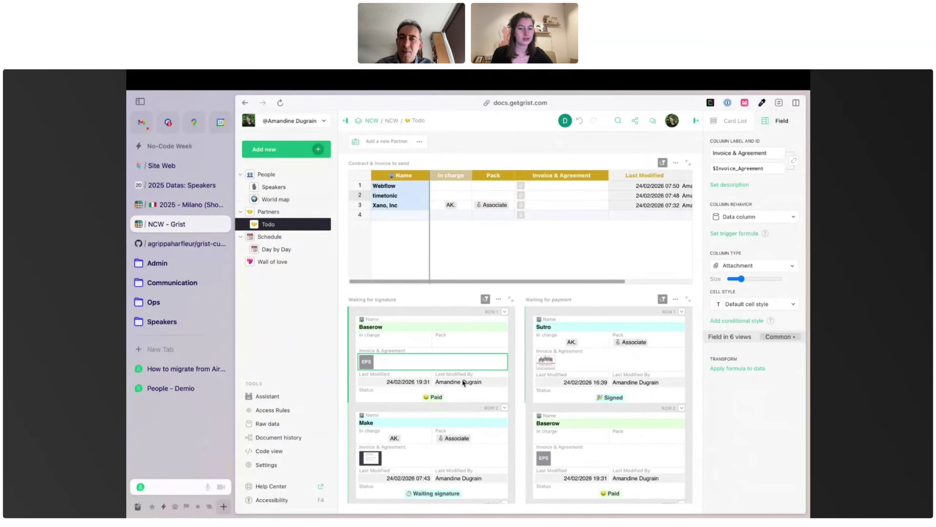
{"action": "double_click", "coordinate": [460, 398]}
{"action": "left_click", "coordinate": [472, 344]}
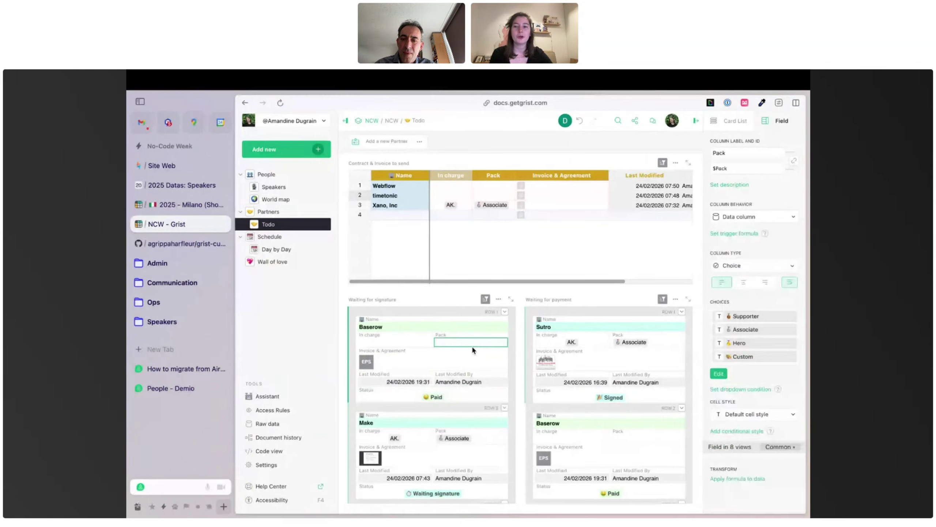
Switch to the 2025 - Milano (Showcase) base in Airtable, view its Partners data, and return to the Grist Todo page
{"action": "left_click", "coordinate": [181, 184]}
{"action": "left_click", "coordinate": [497, 122]}
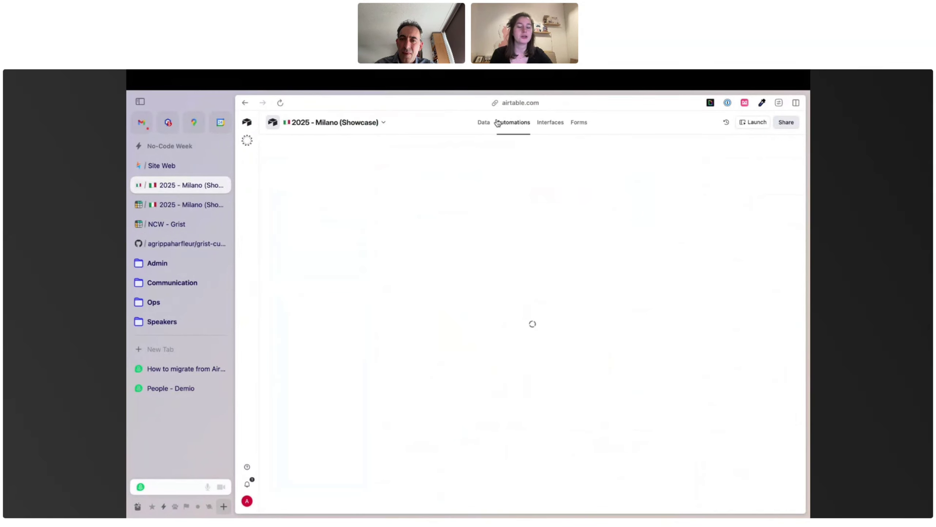
{"action": "left_click", "coordinate": [481, 123]}
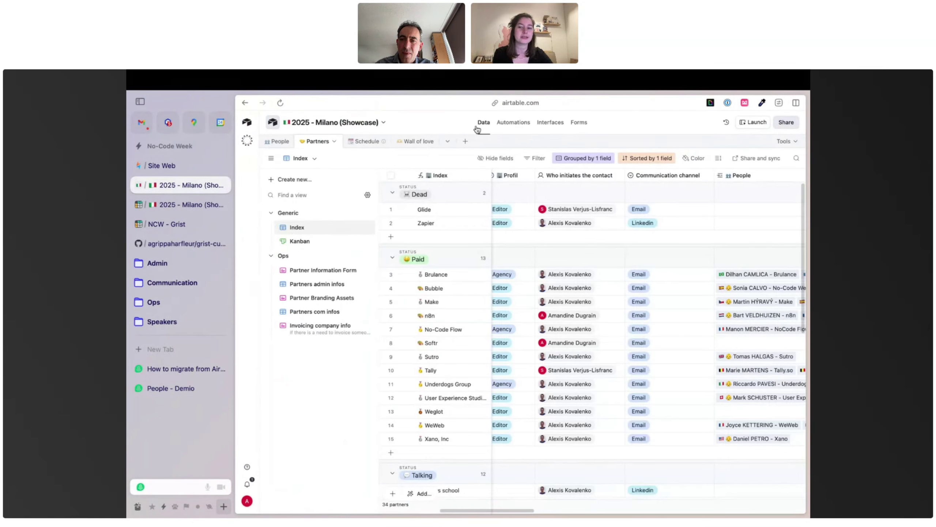
{"action": "left_click", "coordinate": [180, 224]}
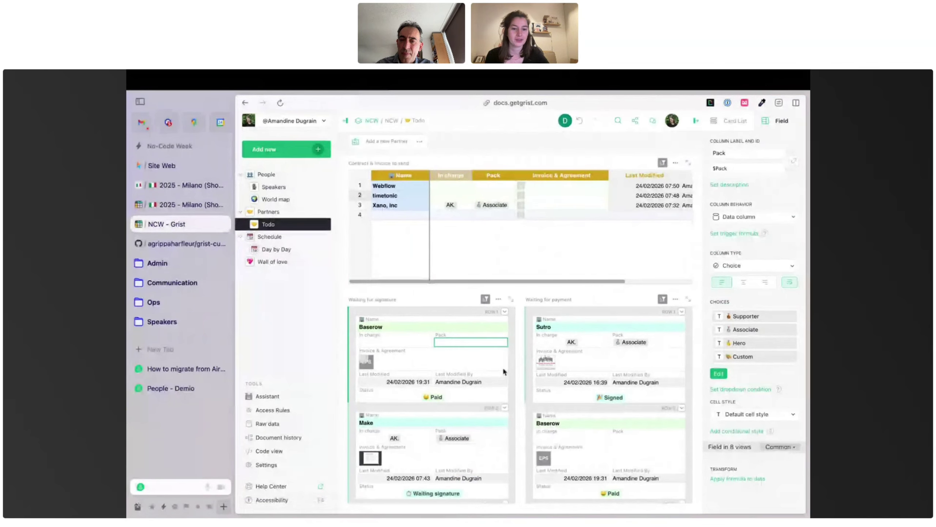
{"action": "scroll", "coordinate": [503, 366], "scroll_direction": "down", "scroll_amount": 3}
{"action": "scroll", "coordinate": [504, 370], "scroll_direction": "up", "scroll_amount": 3}
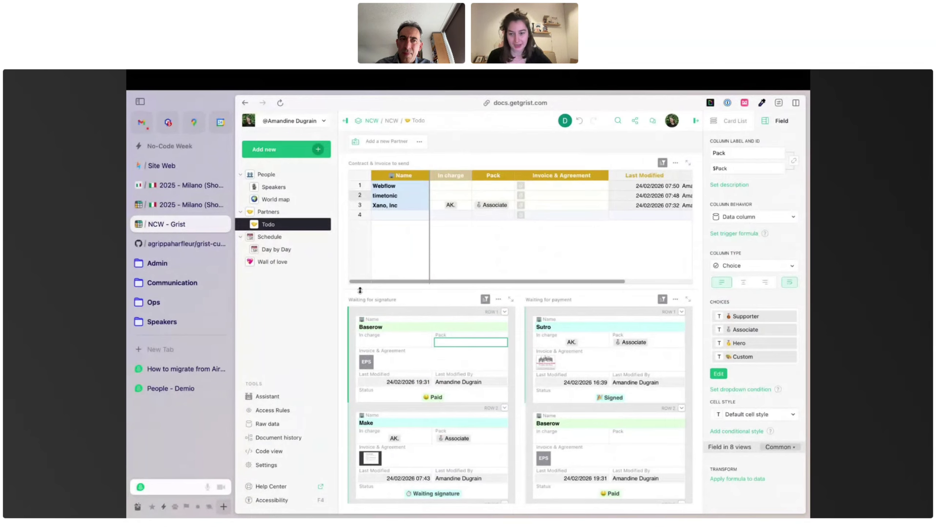
Open the Schedule page and look through the session table's columns, from Type, Level and Title to Capacity, Comments and Published
{"action": "left_click", "coordinate": [283, 239]}
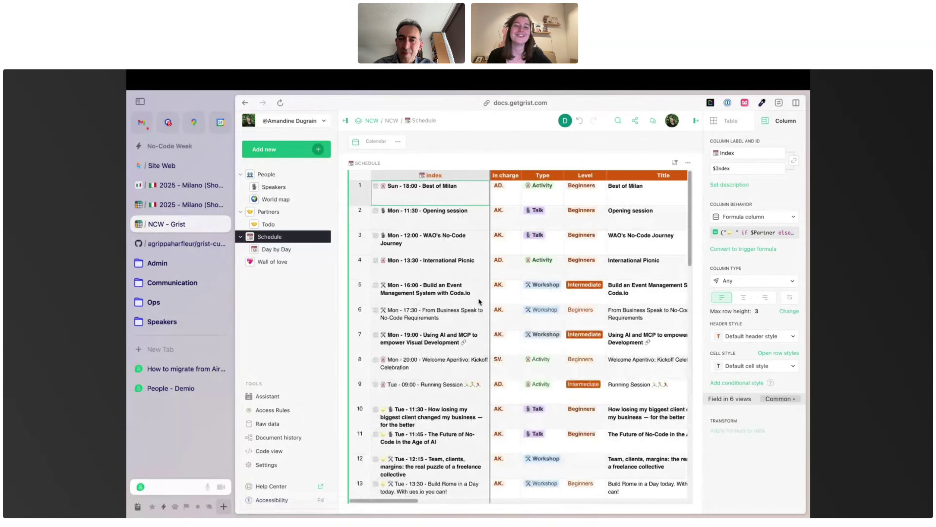
{"action": "left_click", "coordinate": [610, 262]}
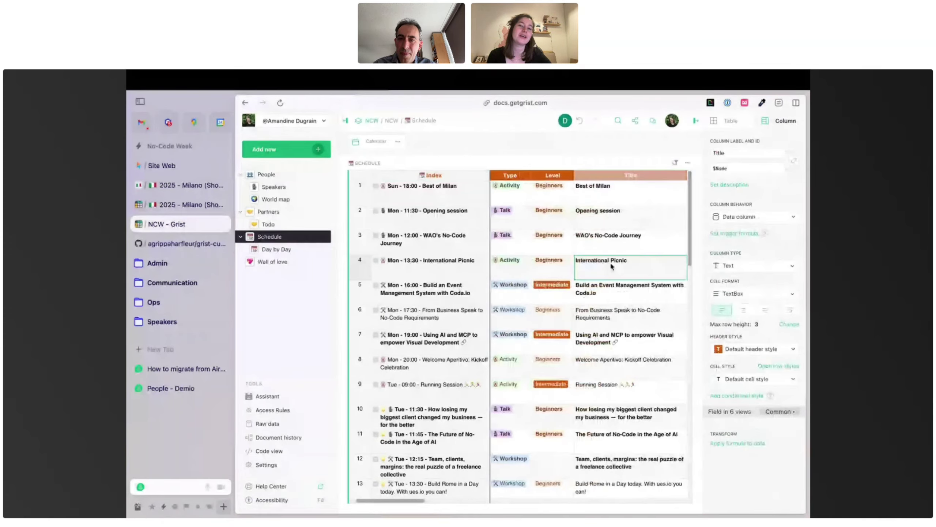
{"action": "scroll", "coordinate": [610, 264], "scroll_direction": "right", "scroll_amount": 5}
{"action": "scroll", "coordinate": [611, 265], "scroll_direction": "right", "scroll_amount": 10}
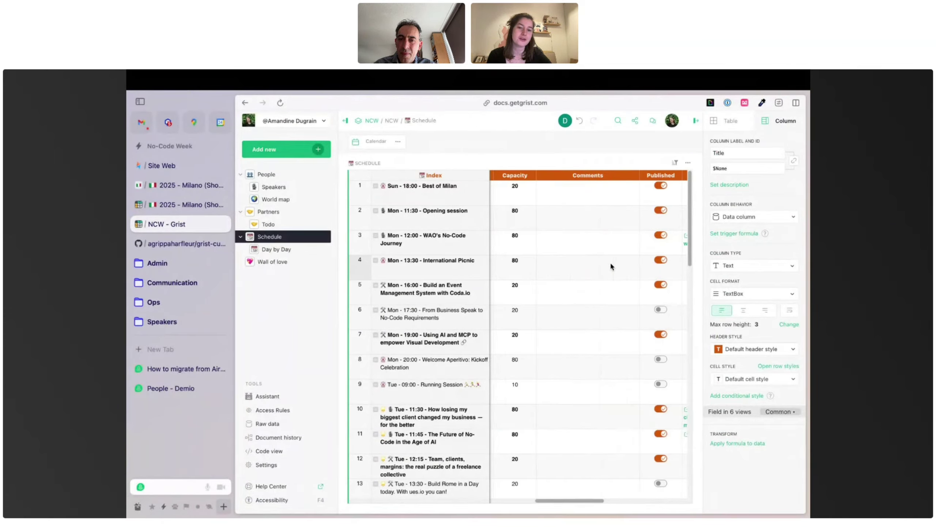
{"action": "scroll", "coordinate": [610, 262], "scroll_direction": "left", "scroll_amount": 12}
{"action": "left_click", "coordinate": [439, 218]}
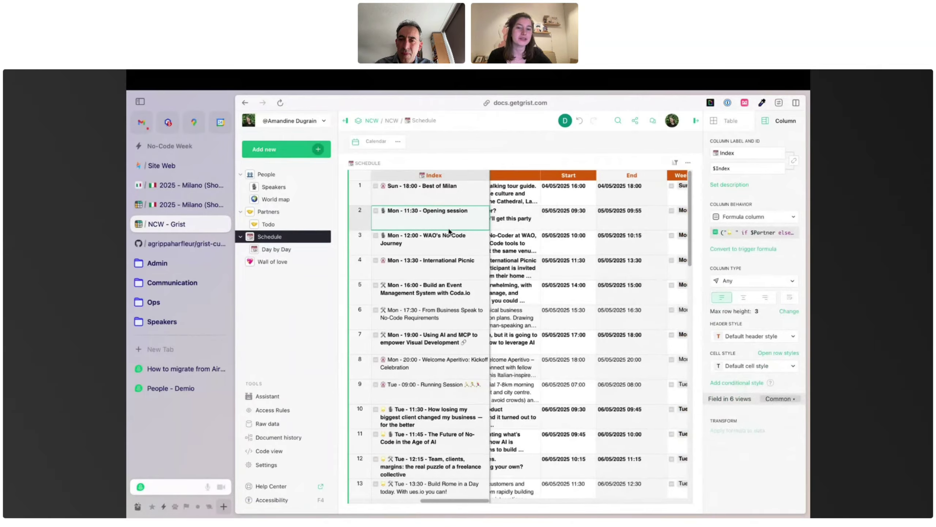
{"action": "scroll", "coordinate": [485, 227], "scroll_direction": "left", "scroll_amount": 3}
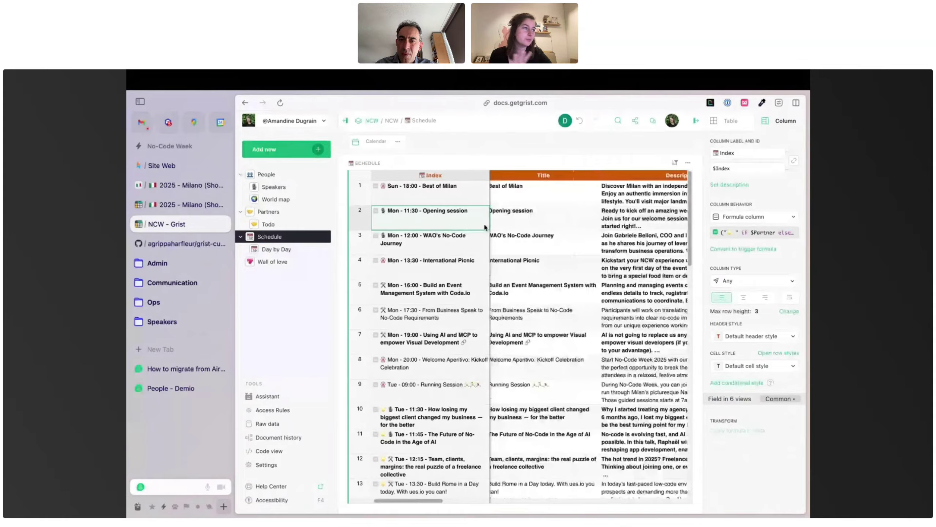
{"action": "left_click", "coordinate": [534, 220]}
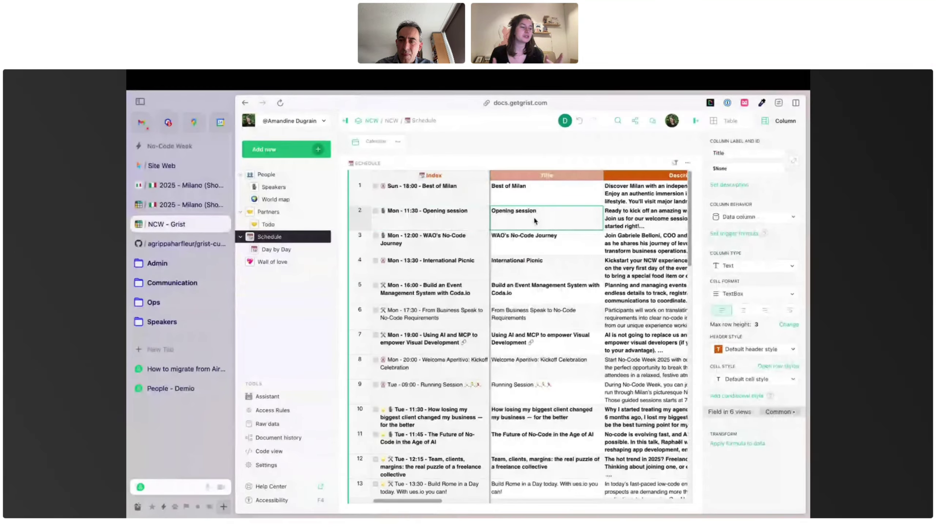
Try out the Published switch for the Mon - 17:30 session From Business Speak to No-Code Requirements
{"action": "left_click", "coordinate": [526, 317]}
{"action": "scroll", "coordinate": [526, 318], "scroll_direction": "right", "scroll_amount": 2}
{"action": "scroll", "coordinate": [527, 320], "scroll_direction": "right", "scroll_amount": 5}
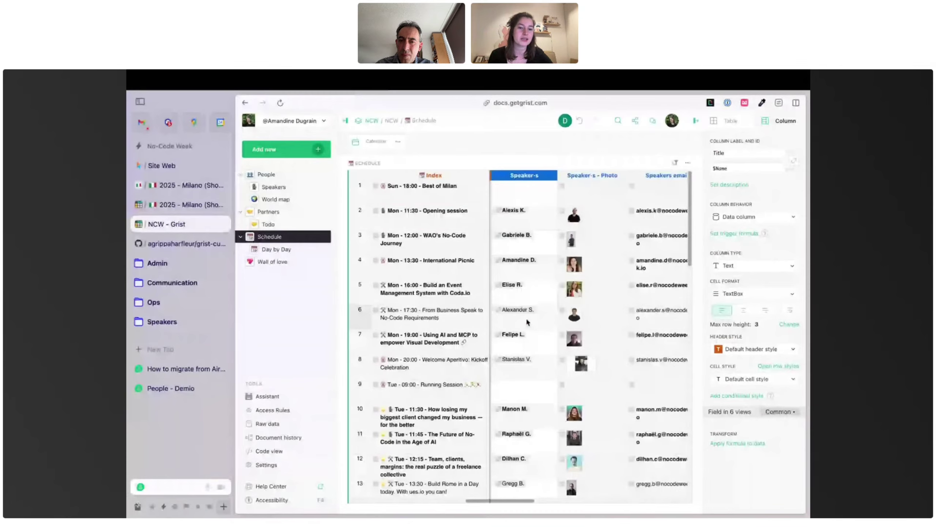
{"action": "left_click", "coordinate": [558, 310]}
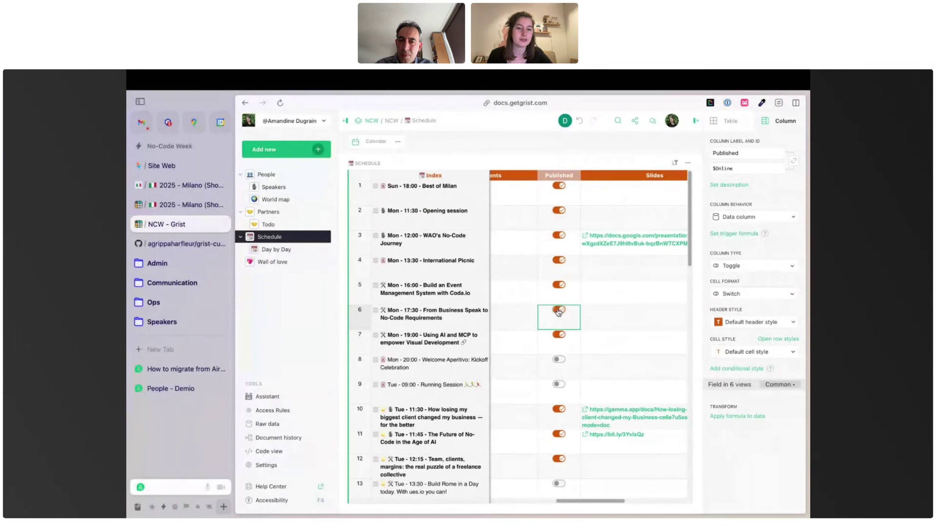
{"action": "scroll", "coordinate": [560, 312], "scroll_direction": "left", "scroll_amount": 2}
{"action": "scroll", "coordinate": [563, 313], "scroll_direction": "left", "scroll_amount": 5}
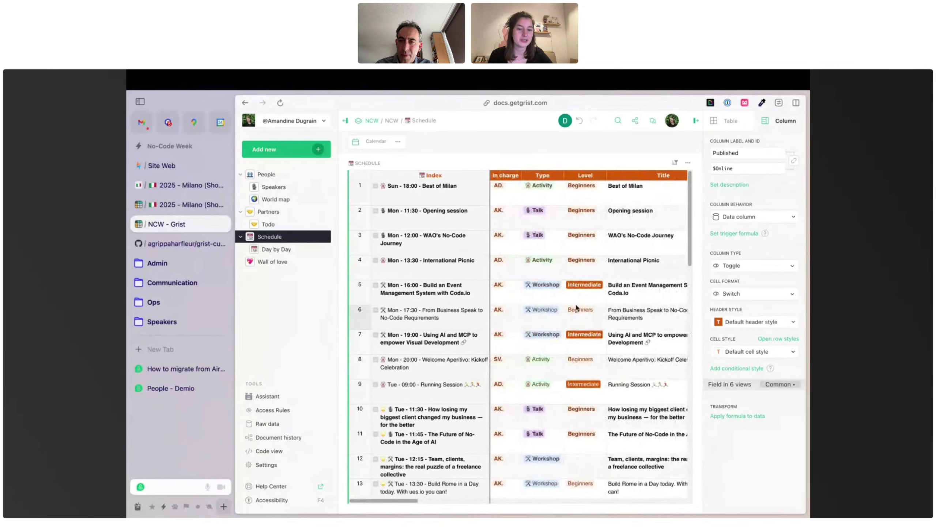
Open the Schedule's Calendar card and examine which columns its widget uses for start date, end date, title and type
{"action": "scroll", "coordinate": [571, 313], "scroll_direction": "down", "scroll_amount": 5}
{"action": "scroll", "coordinate": [566, 356], "scroll_direction": "down", "scroll_amount": 10}
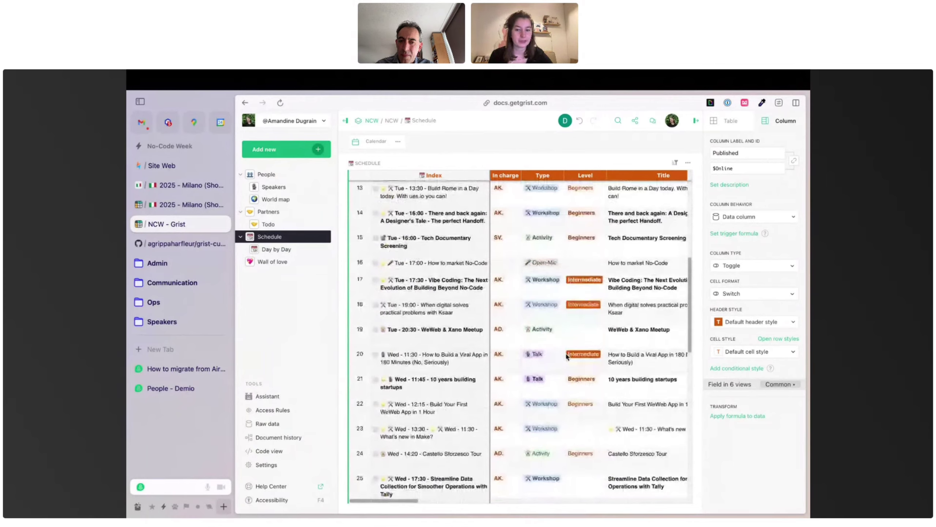
{"action": "left_click", "coordinate": [376, 141]}
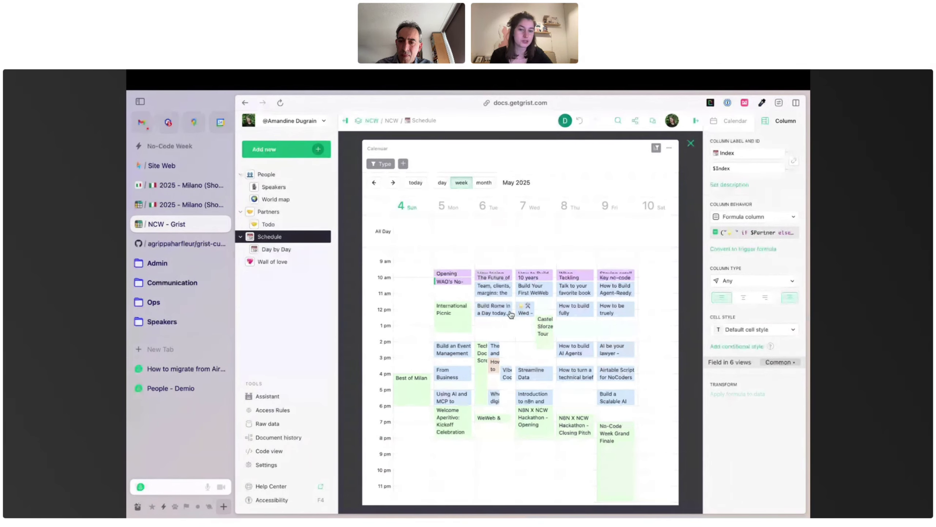
{"action": "left_click", "coordinate": [734, 121]}
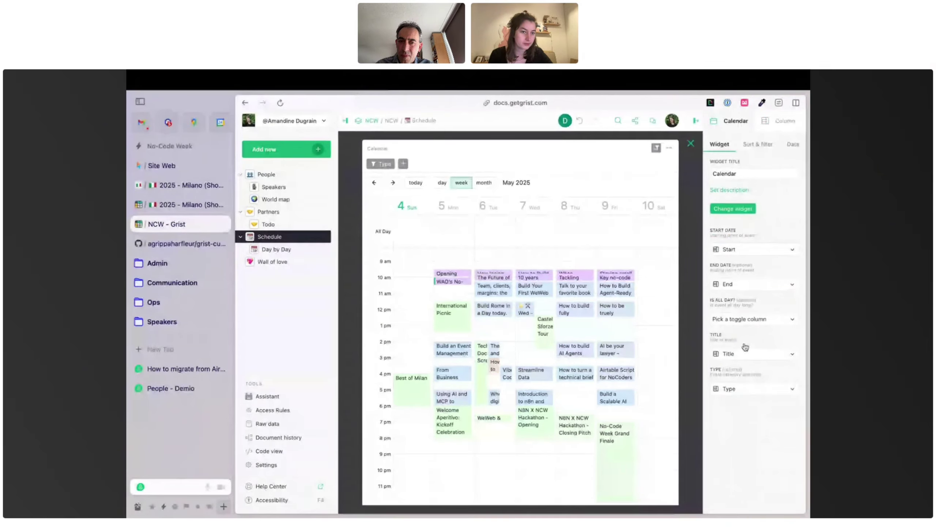
{"action": "left_click", "coordinate": [690, 144]}
Examine the Week Day, Speaker-s and Speaker-s - Photo columns of the Schedule table
{"action": "scroll", "coordinate": [586, 246], "scroll_direction": "right", "scroll_amount": 5}
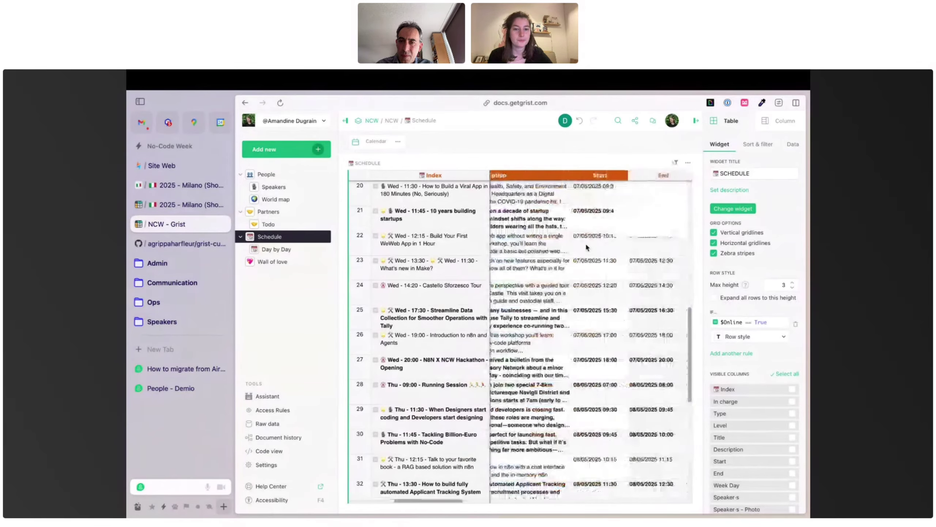
{"action": "scroll", "coordinate": [585, 243], "scroll_direction": "left", "scroll_amount": 5}
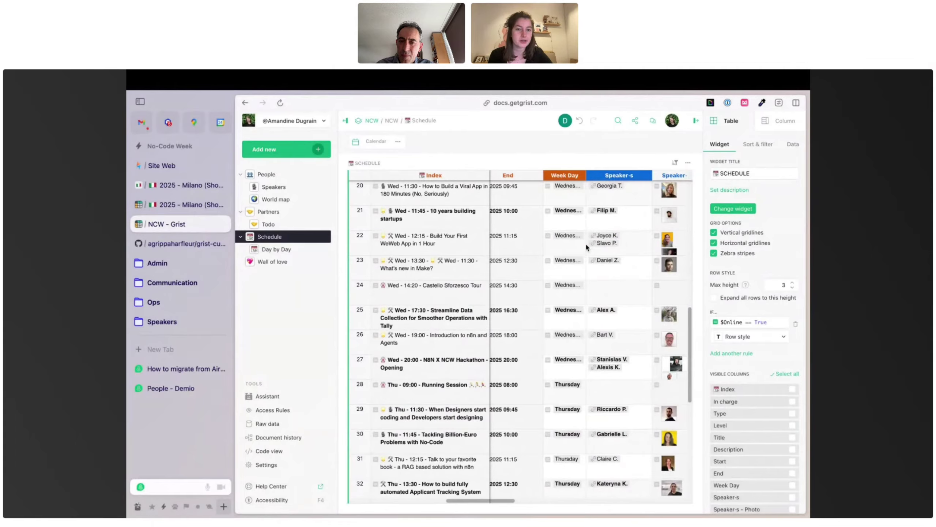
{"action": "left_click", "coordinate": [610, 214]}
{"action": "scroll", "coordinate": [626, 244], "scroll_direction": "right", "scroll_amount": 2}
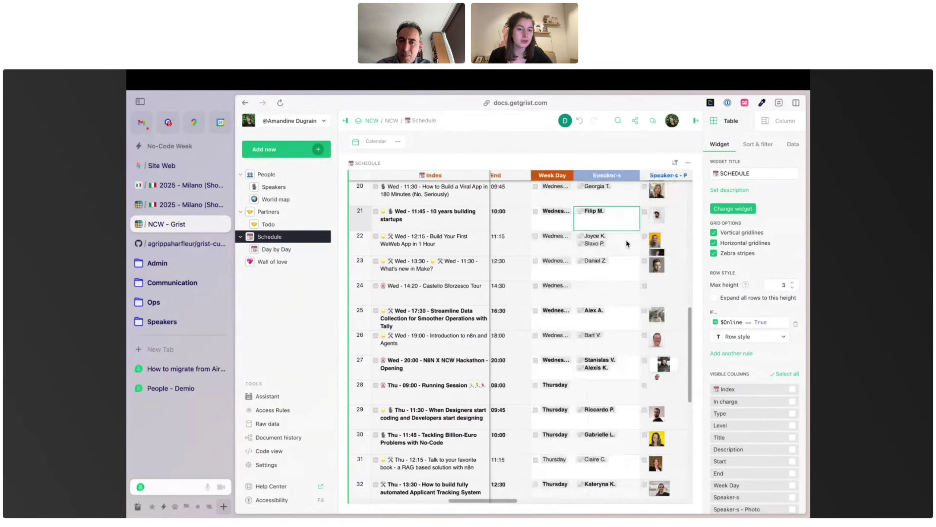
Examine the Speaker-s - Photo and Speakers email columns for the Wednesday sessions in the Schedule table
{"action": "left_click", "coordinate": [626, 243]}
{"action": "scroll", "coordinate": [608, 251], "scroll_direction": "right", "scroll_amount": 2}
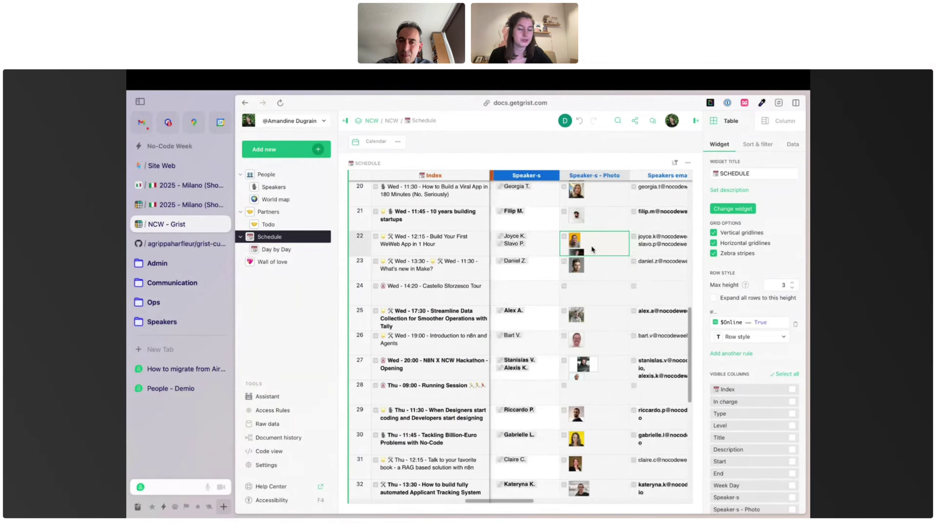
{"action": "scroll", "coordinate": [607, 258], "scroll_direction": "right", "scroll_amount": 2}
{"action": "left_click", "coordinate": [645, 250]}
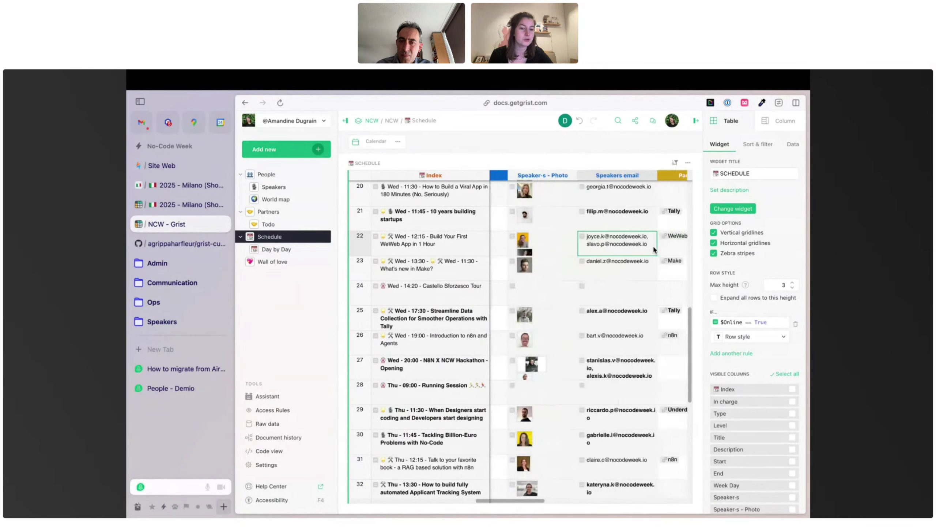
{"action": "scroll", "coordinate": [653, 250], "scroll_direction": "right", "scroll_amount": 1}
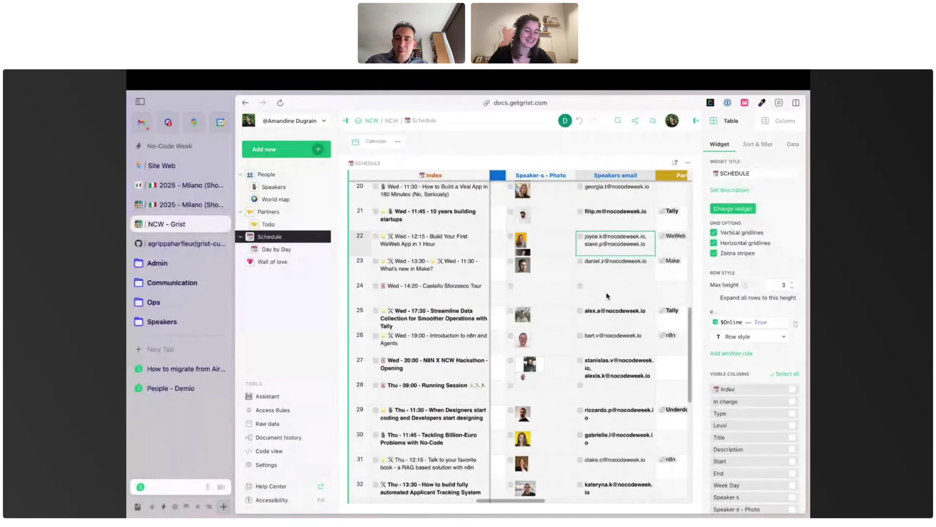
{"action": "left_click", "coordinate": [604, 275]}
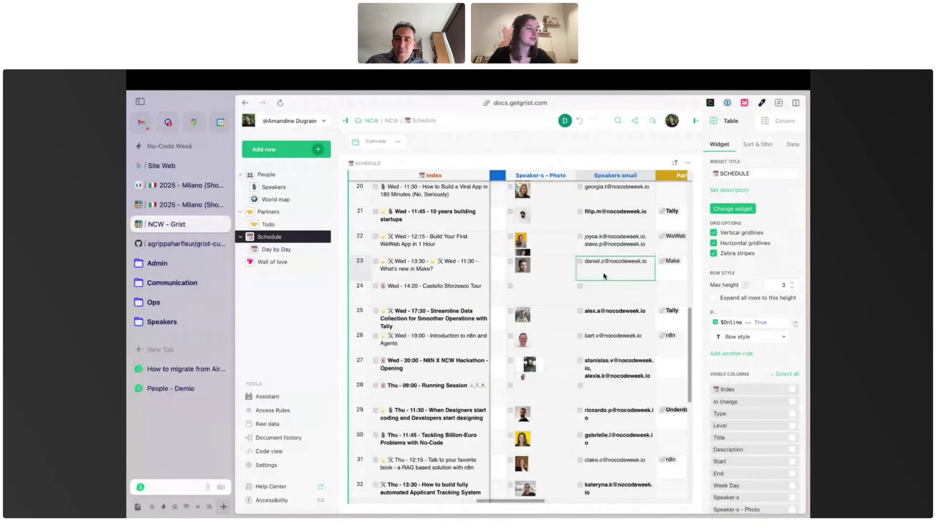
{"action": "left_click", "coordinate": [552, 272]}
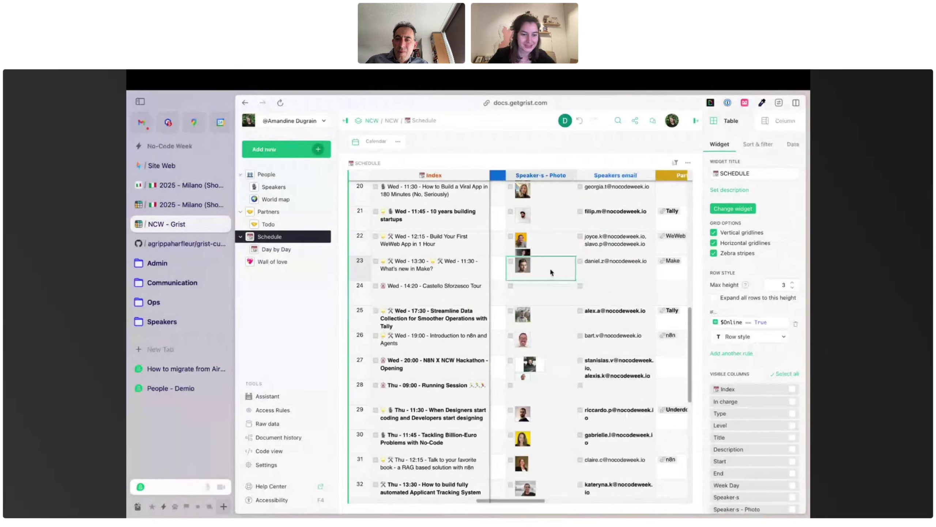
Look through the Partner, Add-on ticket and Capacity columns of the Schedule table
{"action": "scroll", "coordinate": [561, 278], "scroll_direction": "right", "scroll_amount": 5}
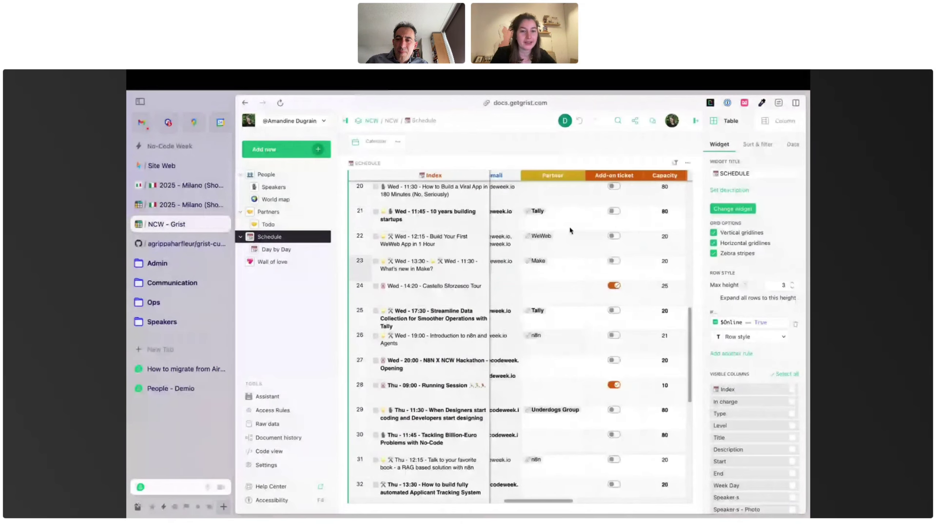
{"action": "left_click", "coordinate": [567, 221]}
{"action": "scroll", "coordinate": [568, 220], "scroll_direction": "up", "scroll_amount": 4}
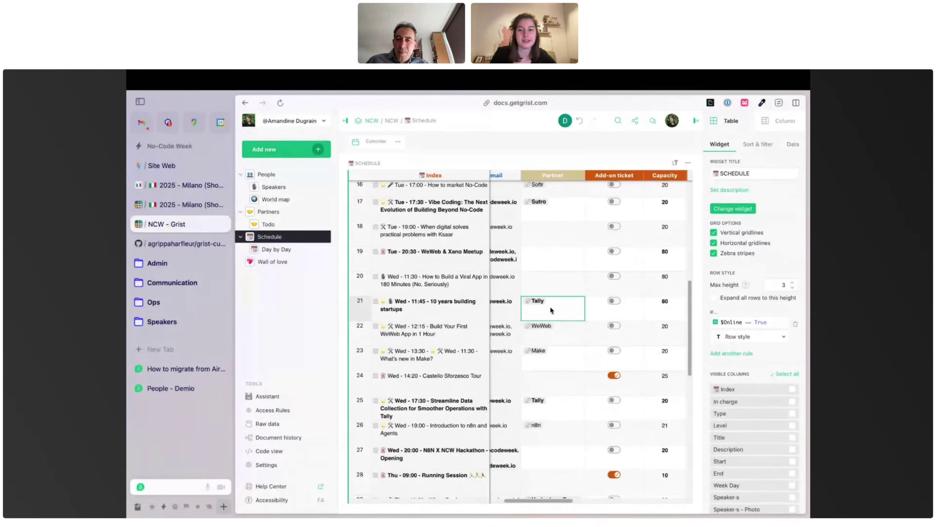
Open the Partners page and expand the No-Code Flow record as a card to view its fields
{"action": "left_click", "coordinate": [277, 212]}
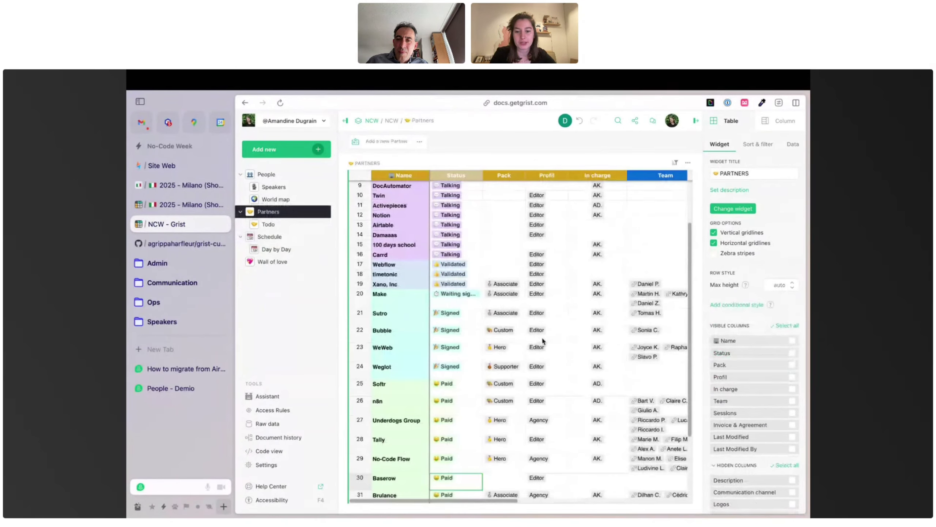
{"action": "scroll", "coordinate": [543, 341], "scroll_direction": "down", "scroll_amount": 2}
{"action": "left_click", "coordinate": [460, 371]}
{"action": "key", "text": "space"}
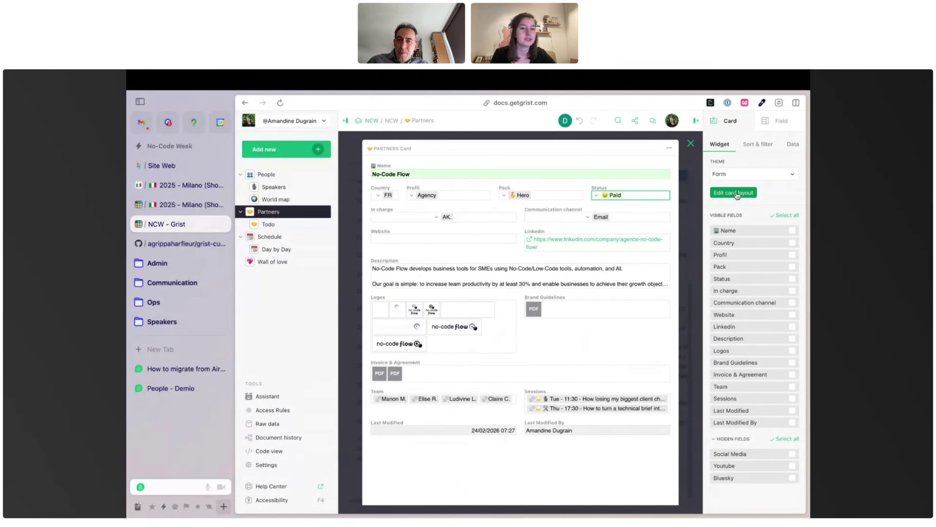
{"action": "left_click", "coordinate": [654, 167]}
Try out editing the partner card layout by removing the Description field, and close the card without saving
{"action": "left_click", "coordinate": [734, 192]}
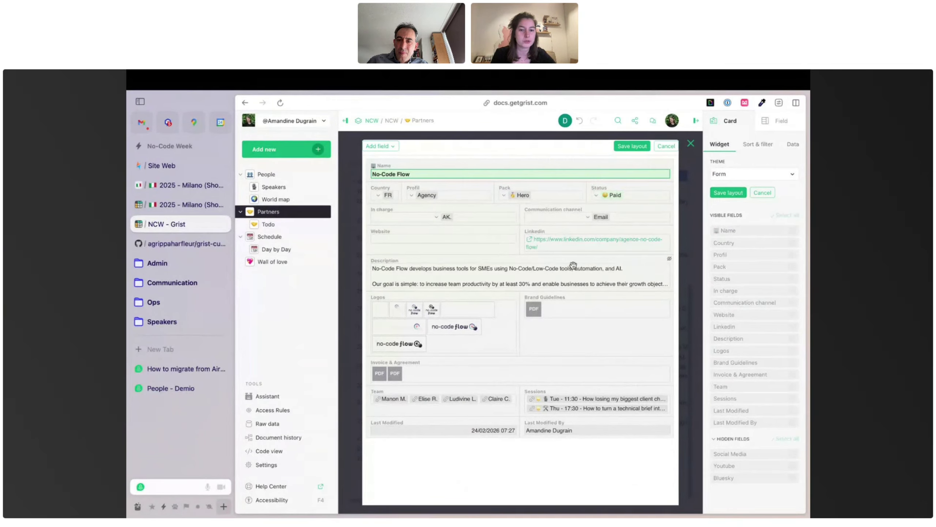
{"action": "left_click_drag", "start_coordinate": [553, 260], "coordinate": [544, 274]}
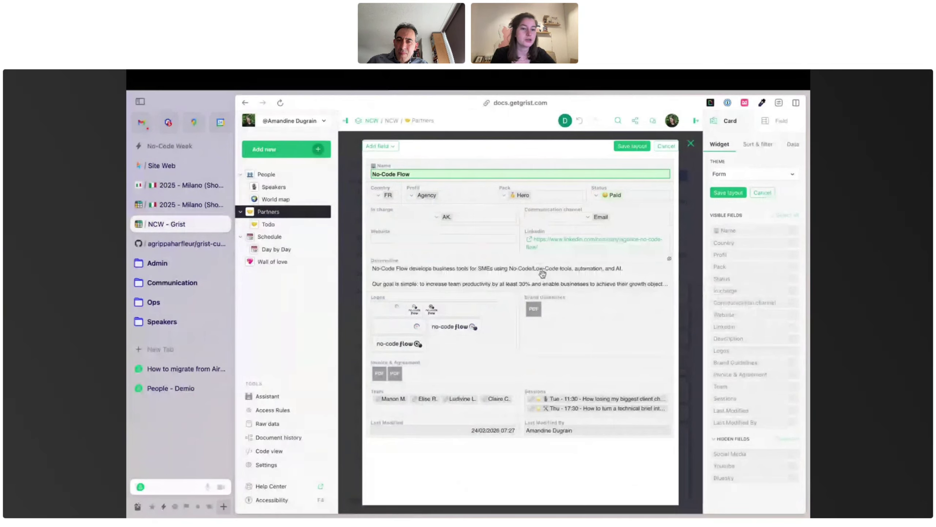
{"action": "left_click", "coordinate": [671, 260]}
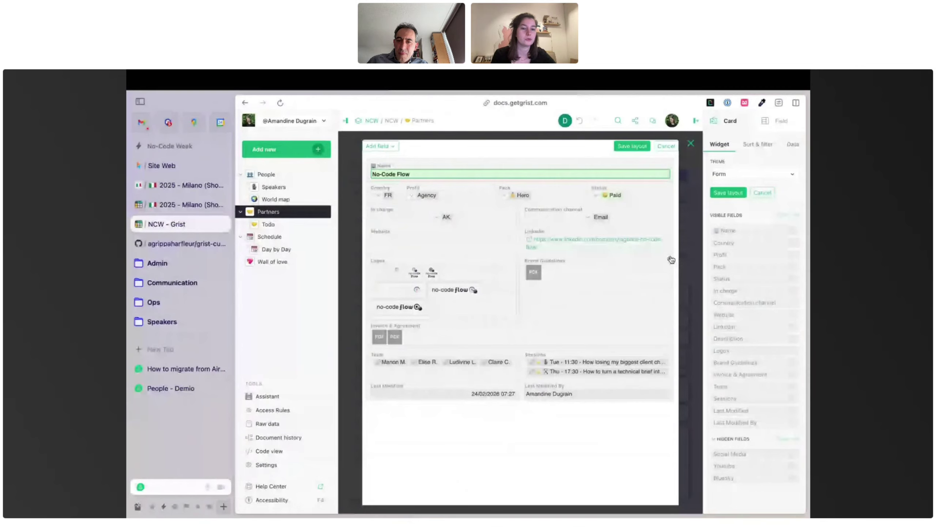
{"action": "left_click", "coordinate": [691, 146]}
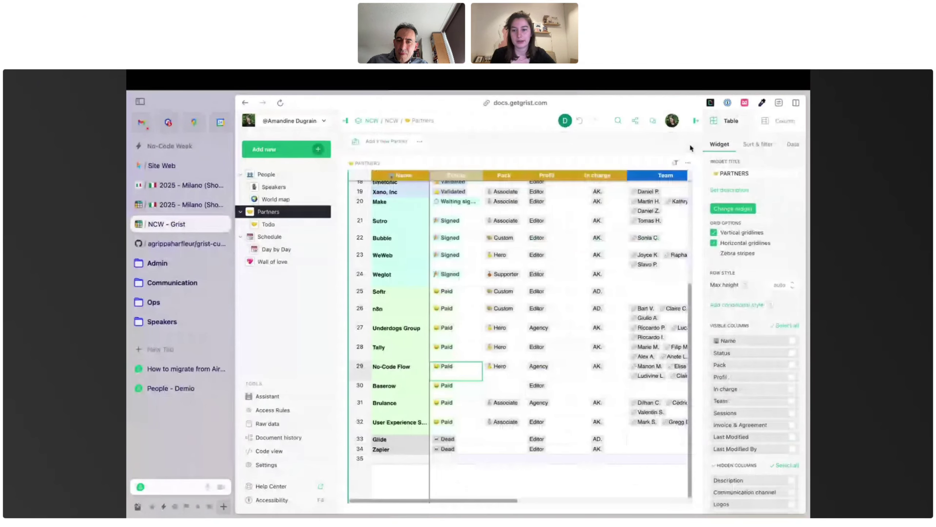
Open the Day by Day page, browse its session cards and check the values offered by the Week Day filter
{"action": "left_click", "coordinate": [276, 249]}
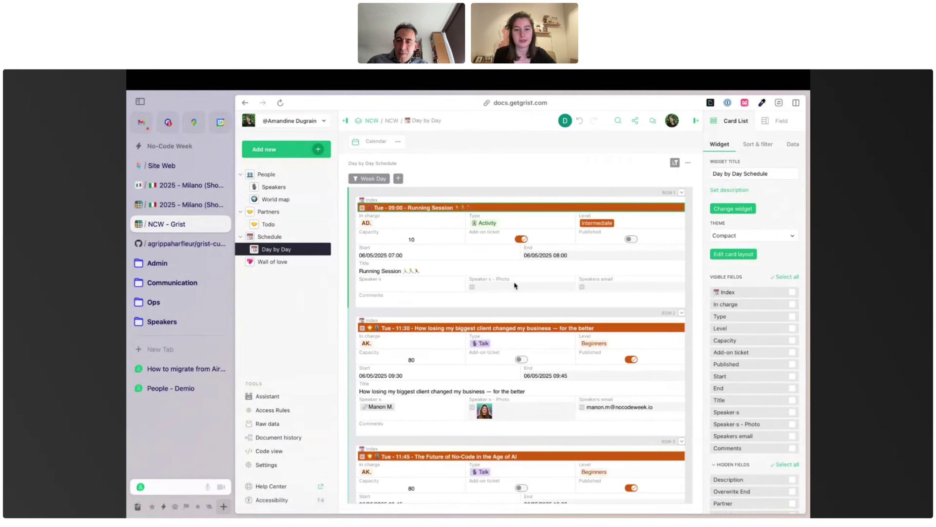
{"action": "scroll", "coordinate": [514, 281], "scroll_direction": "down", "scroll_amount": 8}
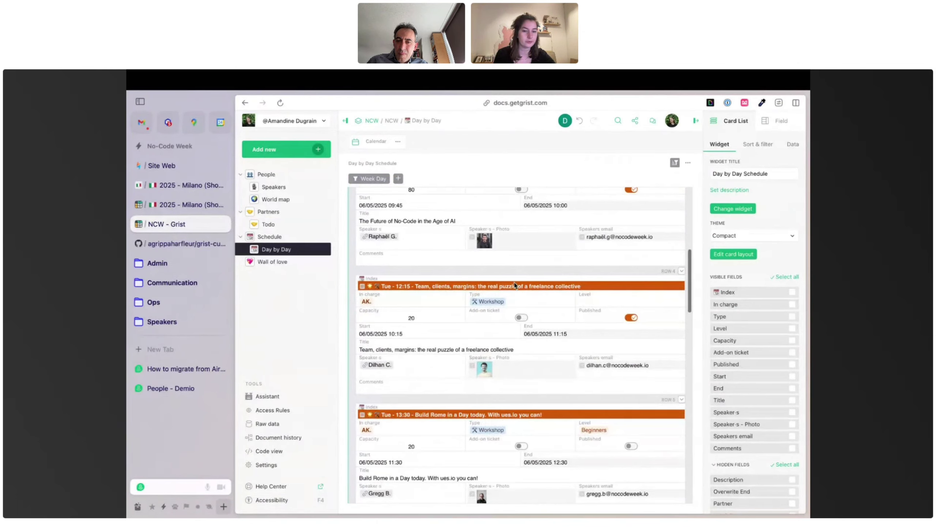
{"action": "scroll", "coordinate": [515, 283], "scroll_direction": "up", "scroll_amount": 8}
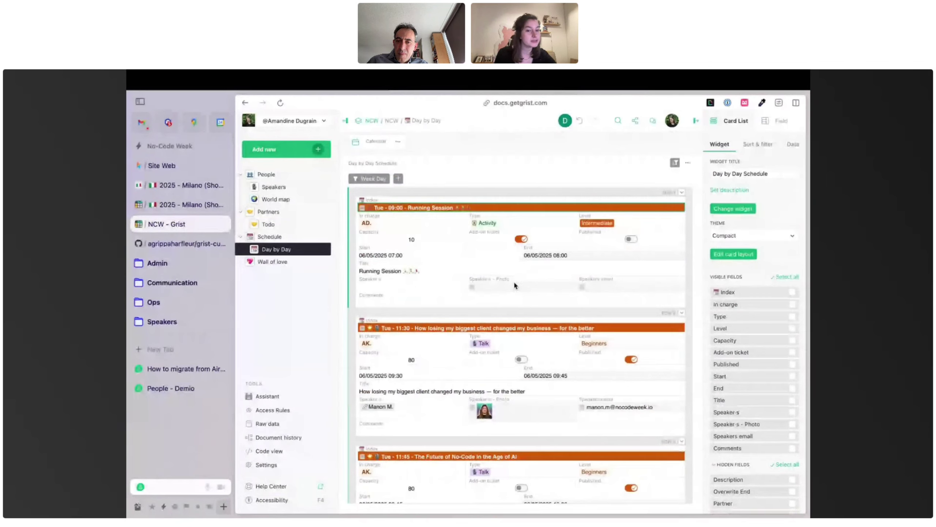
{"action": "left_click", "coordinate": [368, 180]}
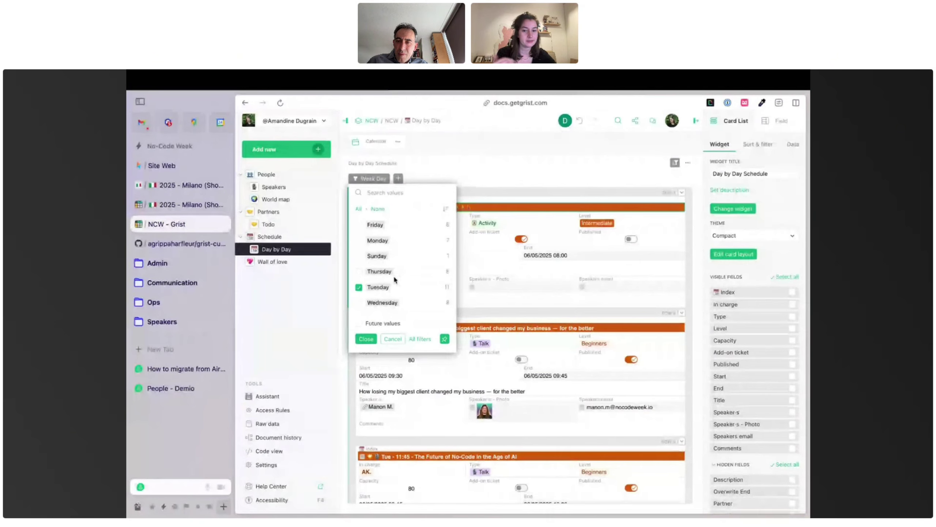
{"action": "left_click", "coordinate": [497, 198]}
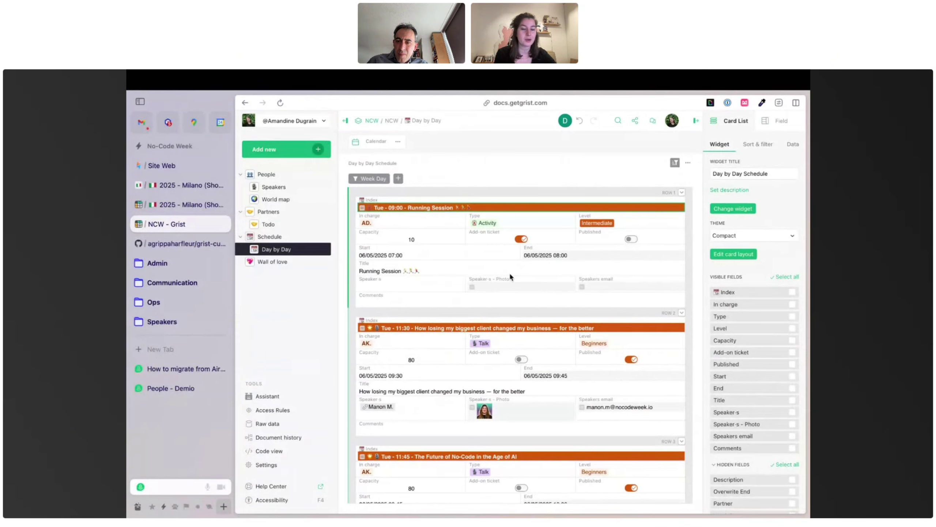
Examine the Start and End times of the consecutive Tuesday sessions in the Day by Day Schedule card list
{"action": "scroll", "coordinate": [509, 273], "scroll_direction": "down", "scroll_amount": 1}
{"action": "left_click", "coordinate": [444, 246]}
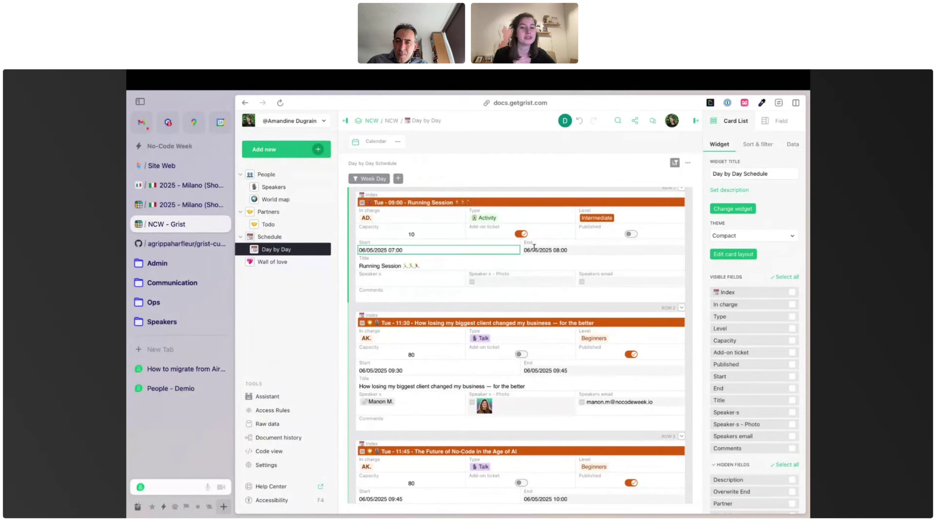
{"action": "left_click", "coordinate": [550, 250]}
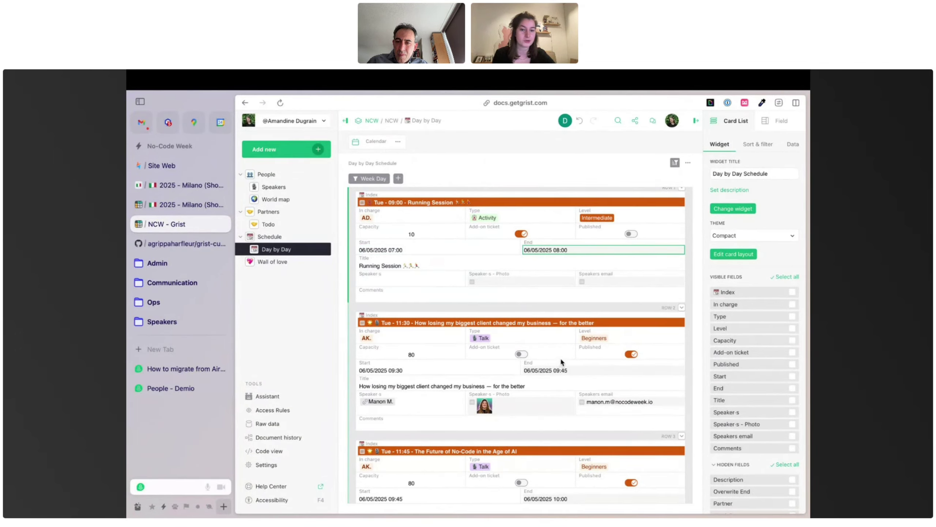
{"action": "left_click", "coordinate": [407, 367]}
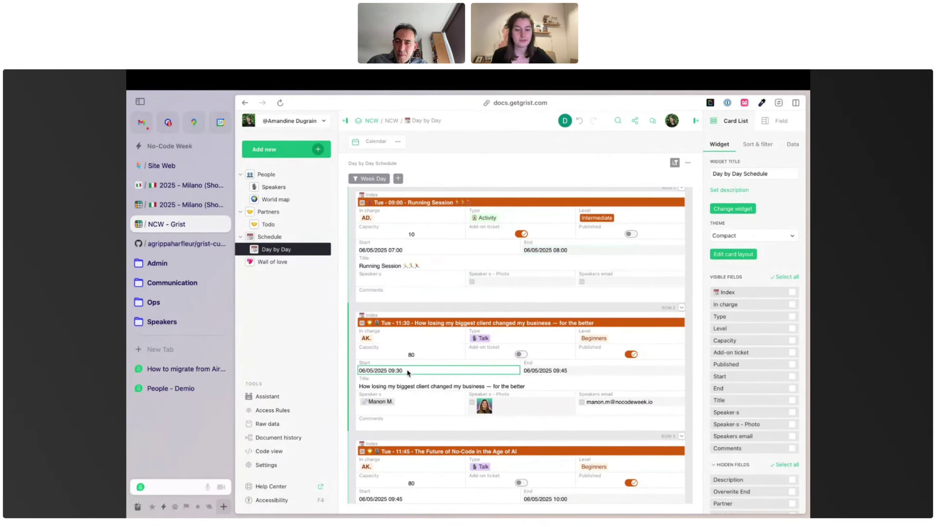
{"action": "scroll", "coordinate": [407, 367], "scroll_direction": "down", "scroll_amount": 2}
{"action": "left_click", "coordinate": [566, 316]}
{"action": "scroll", "coordinate": [565, 316], "scroll_direction": "down", "scroll_amount": 2}
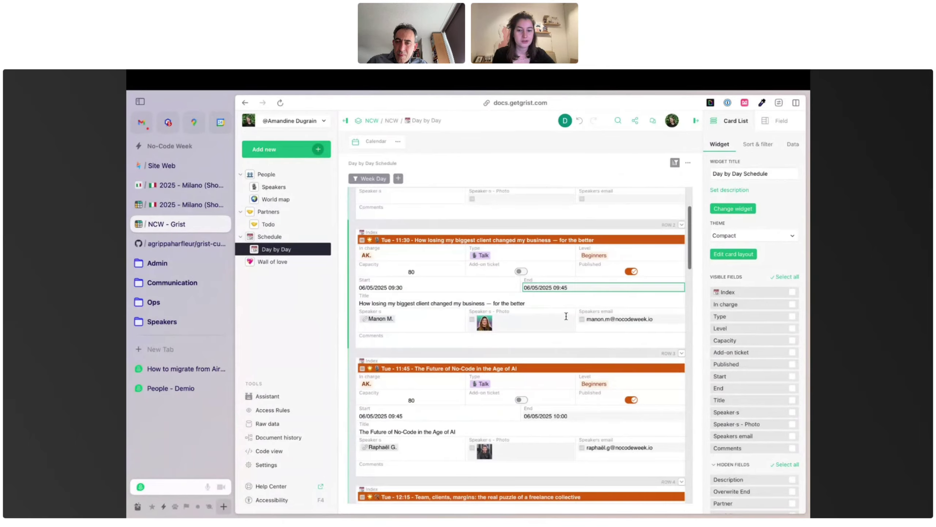
{"action": "left_click", "coordinate": [398, 401]}
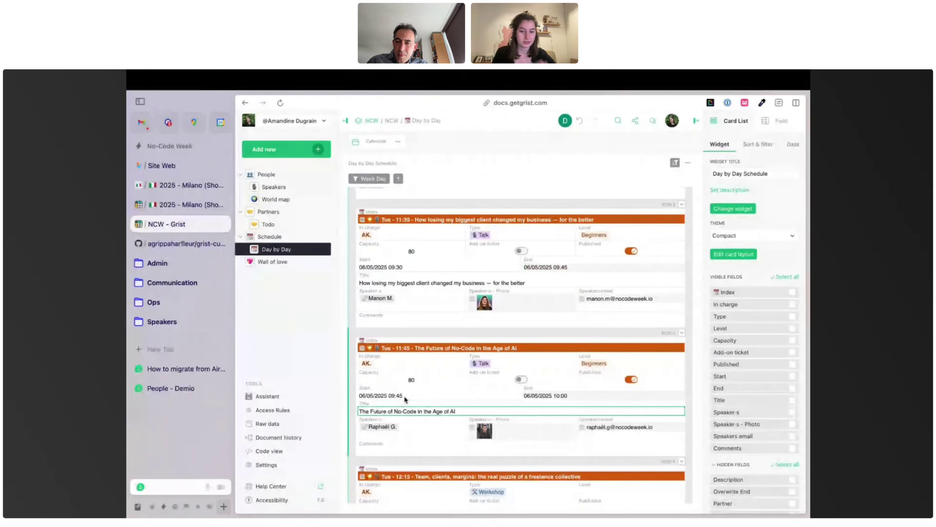
{"action": "scroll", "coordinate": [585, 384], "scroll_direction": "down", "scroll_amount": 5}
{"action": "scroll", "coordinate": [567, 395], "scroll_direction": "down", "scroll_amount": 6}
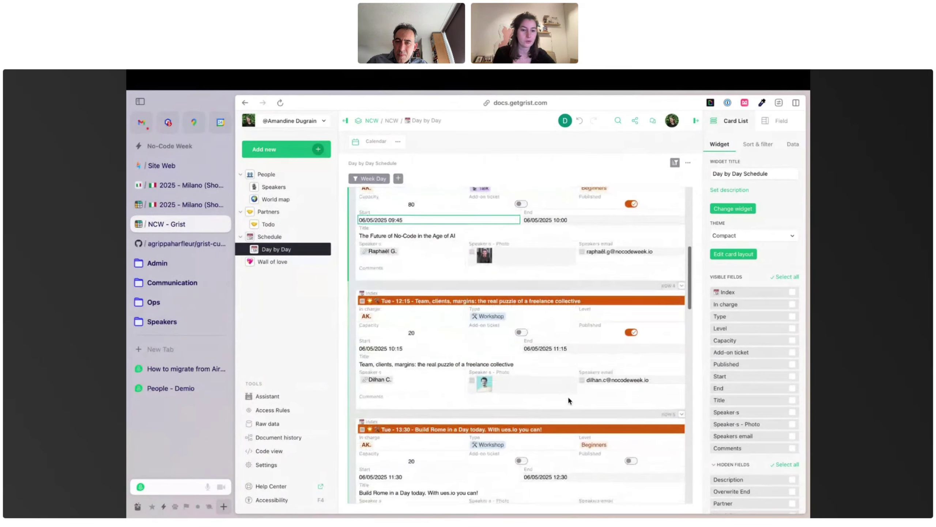
{"action": "left_click", "coordinate": [674, 165]}
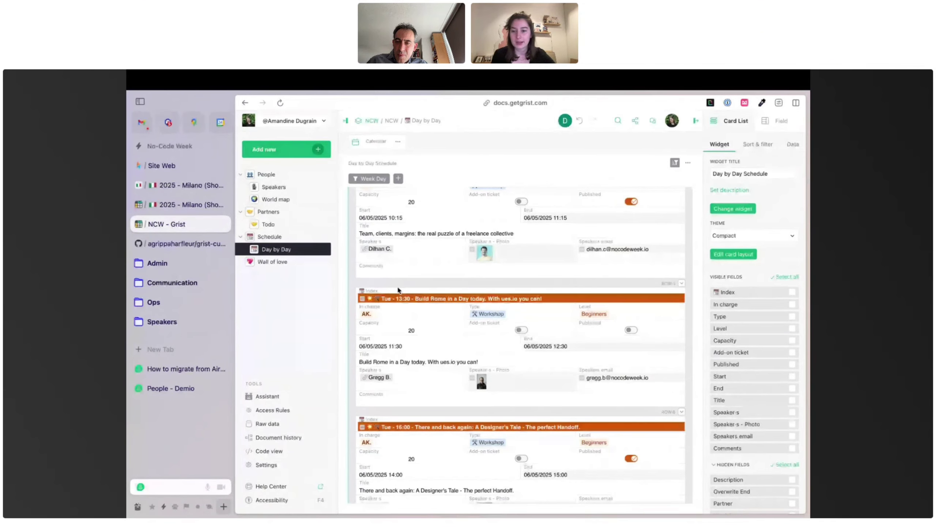
Open the Wall of love page with the widget settings hidden, preview the second and third posts, and view the URL and Embed columns
{"action": "left_click", "coordinate": [283, 262]}
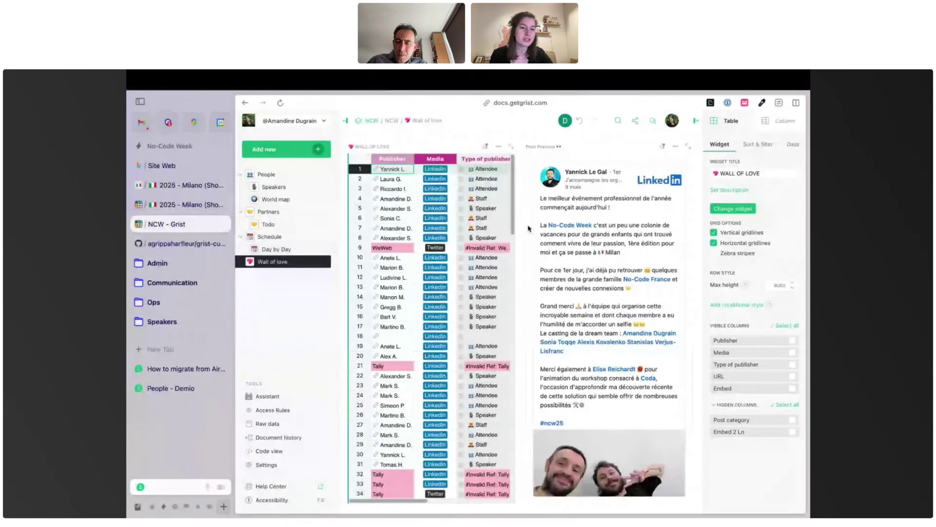
{"action": "left_click", "coordinate": [697, 123]}
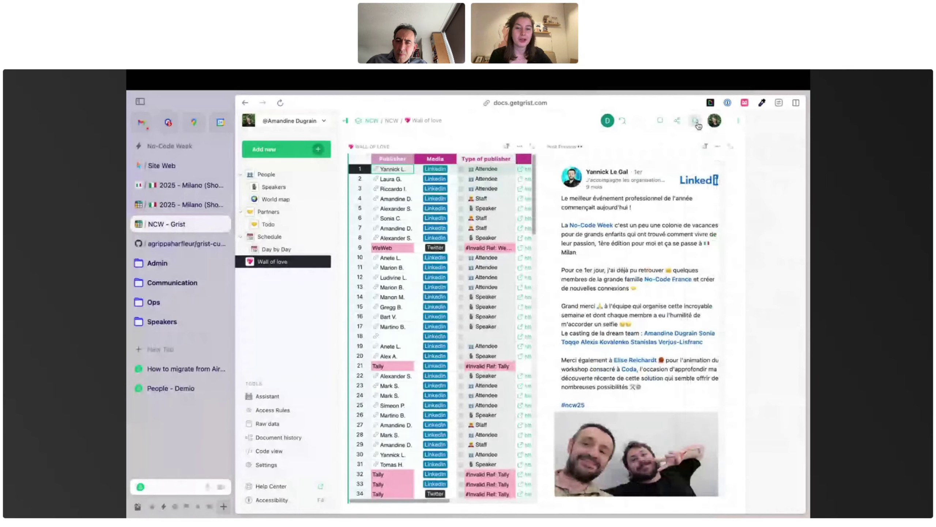
{"action": "left_click", "coordinate": [485, 180]}
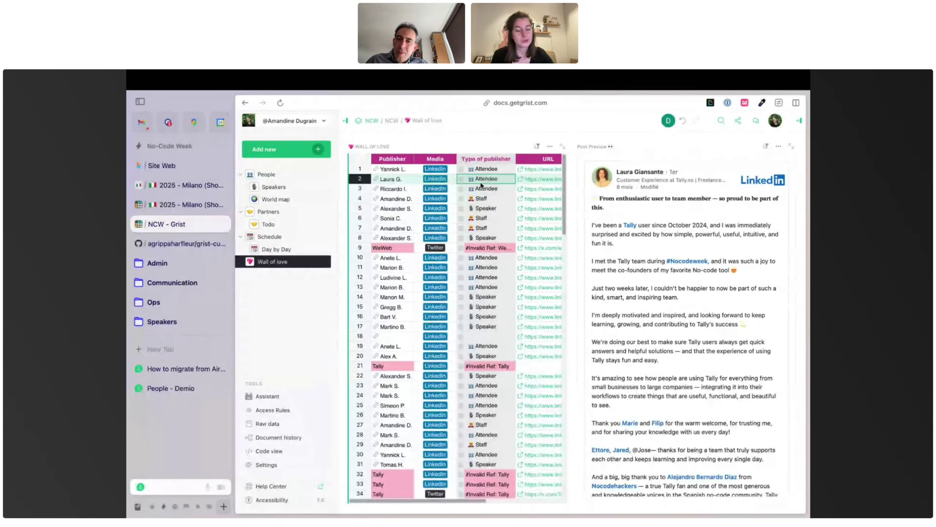
{"action": "left_click", "coordinate": [481, 189]}
{"action": "scroll", "coordinate": [482, 195], "scroll_direction": "right", "scroll_amount": 3}
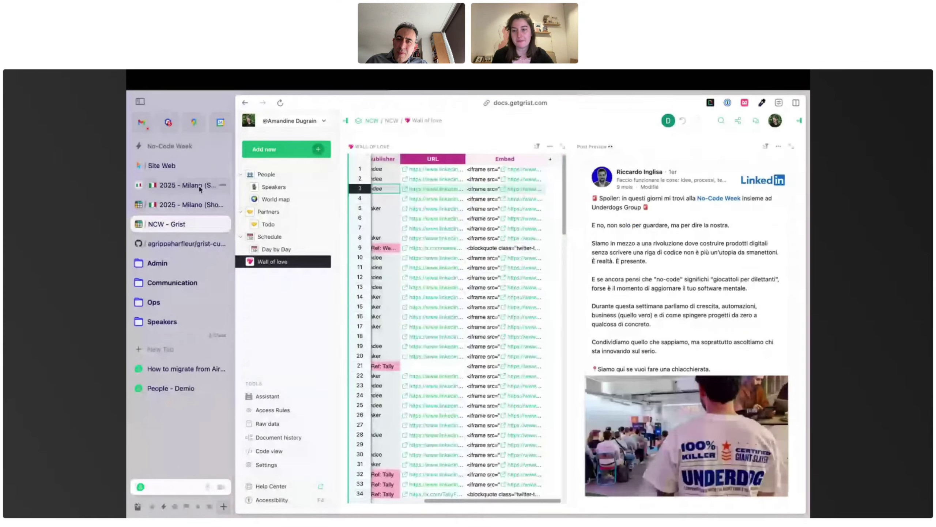
Switch to the 2025 - Milano (Showcase) base in Airtable and view the Wall of love table's Embed LinkedIn and Embed 2 Ln fields
{"action": "left_click", "coordinate": [199, 187]}
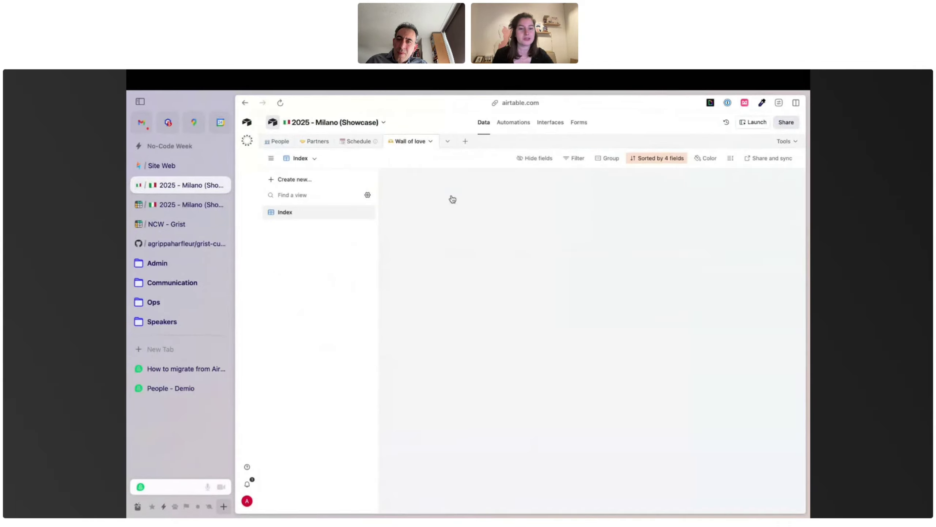
{"action": "scroll", "coordinate": [656, 275], "scroll_direction": "right", "scroll_amount": 10}
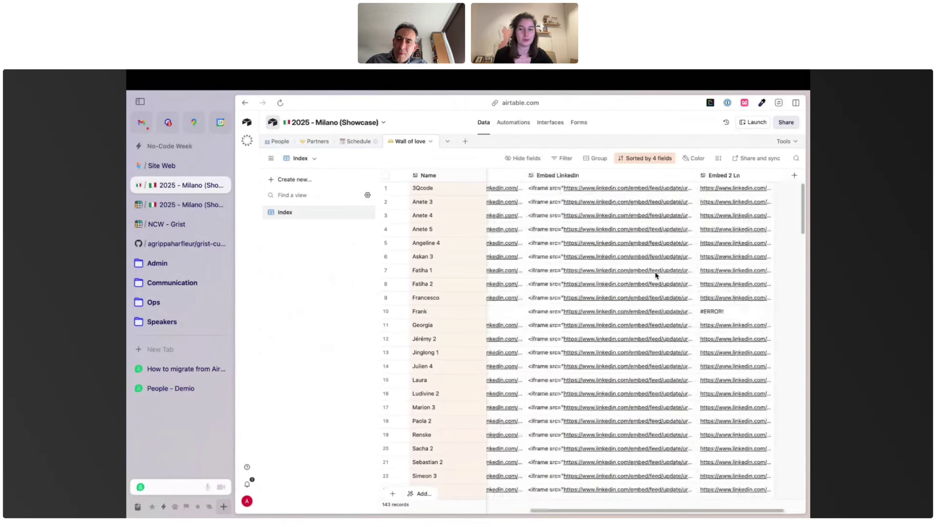
{"action": "scroll", "coordinate": [655, 275], "scroll_direction": "left", "scroll_amount": 10}
Return to the NCW document in Grist and go through the post previews of Wall of love rows 3 to 5
{"action": "left_click", "coordinate": [184, 229]}
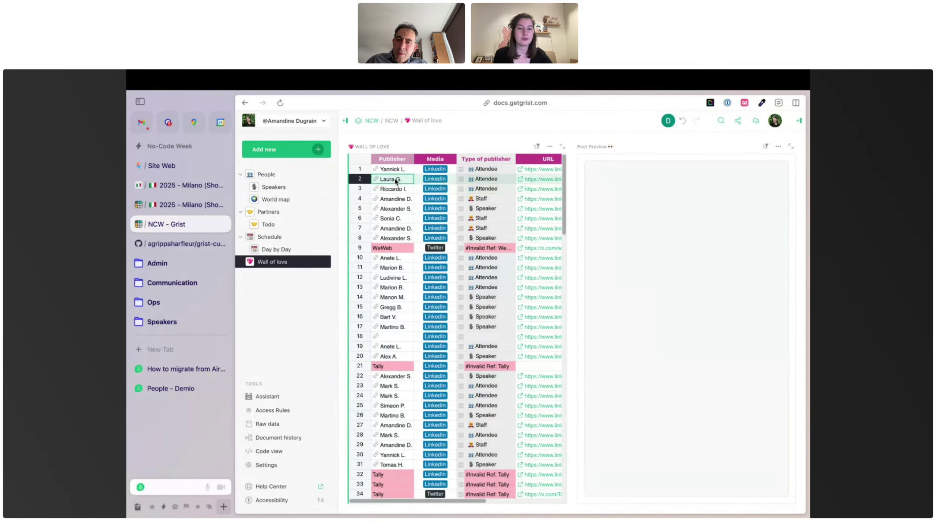
{"action": "key", "text": "Down"}
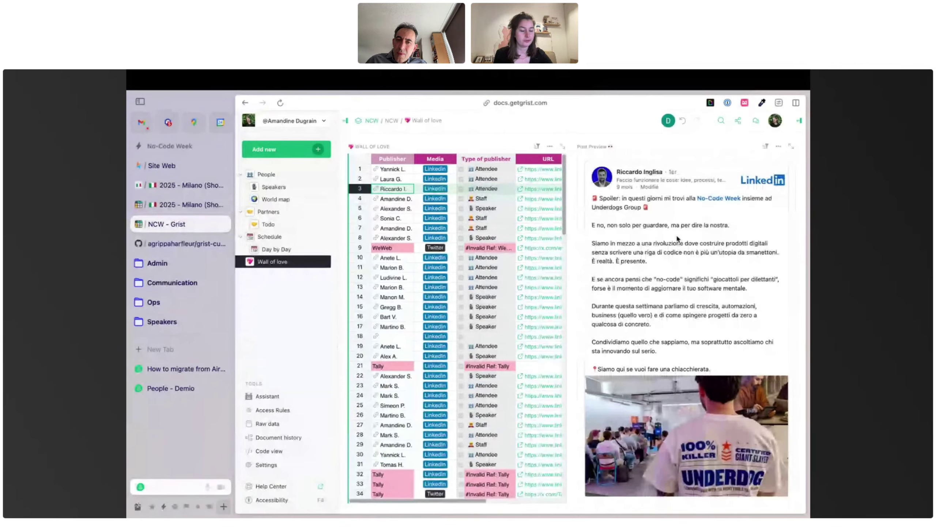
{"action": "key", "text": "Down"}
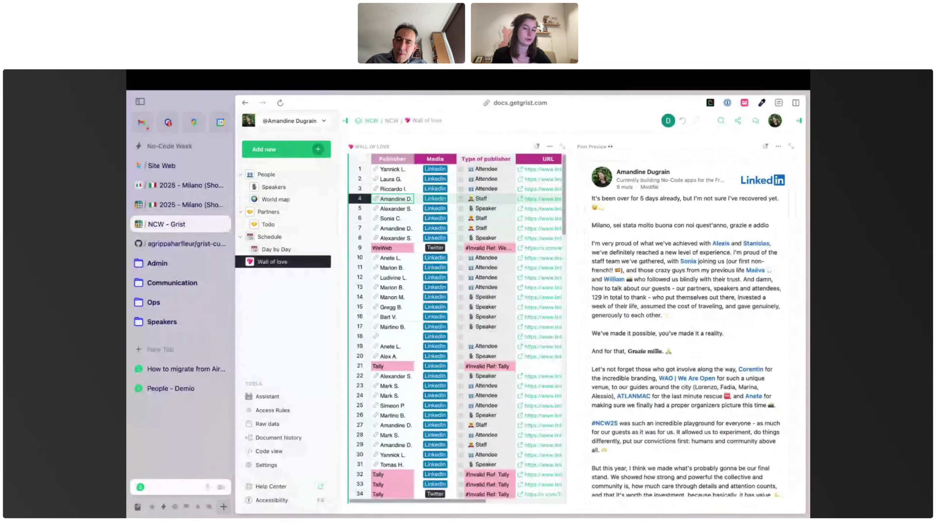
{"action": "key", "text": "Down"}
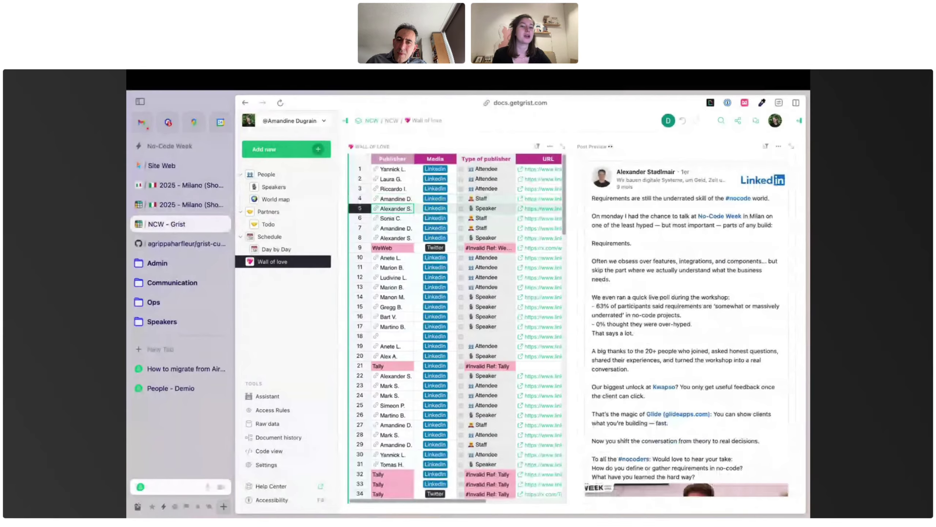
Preview the post in row 7 of Wall of love and select its URL and Embed cells
{"action": "left_click", "coordinate": [520, 218]}
{"action": "key", "text": "Down"}
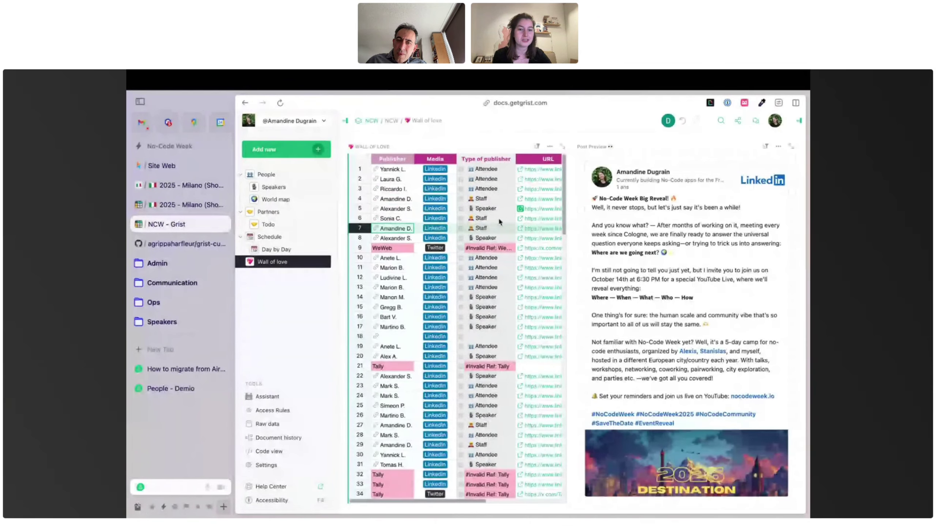
{"action": "scroll", "coordinate": [441, 227], "scroll_direction": "right", "scroll_amount": 5}
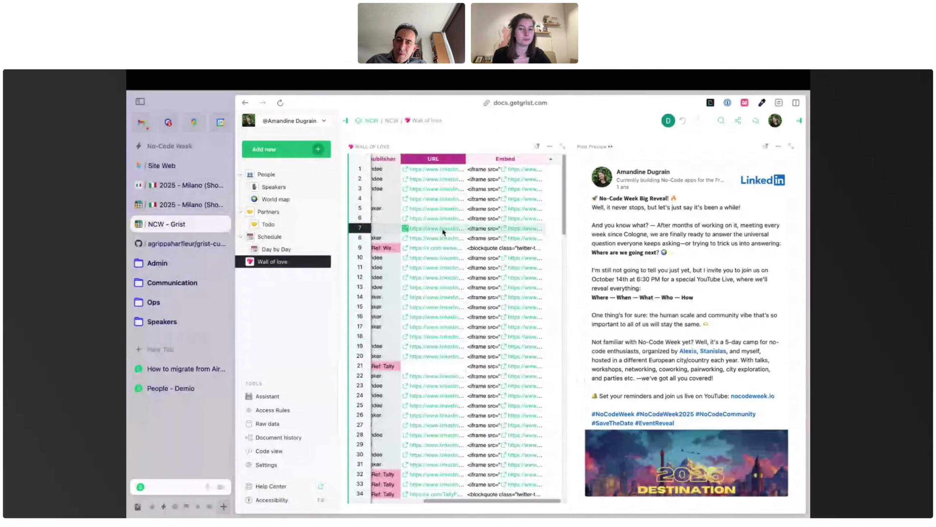
{"action": "left_click", "coordinate": [443, 229]}
{"action": "left_click", "coordinate": [467, 231]}
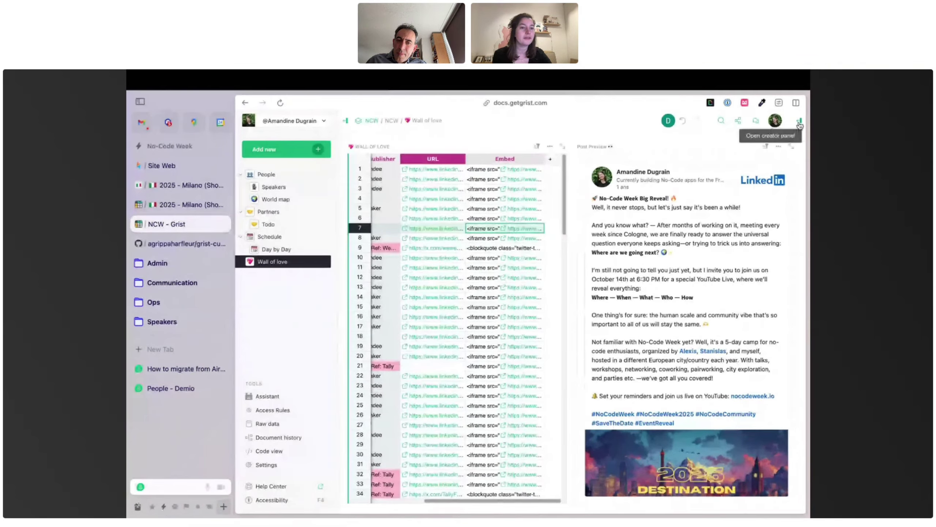
View the column settings of the Embed column, hide the settings again and return to the Publisher and Media columns
{"action": "left_click", "coordinate": [799, 121]}
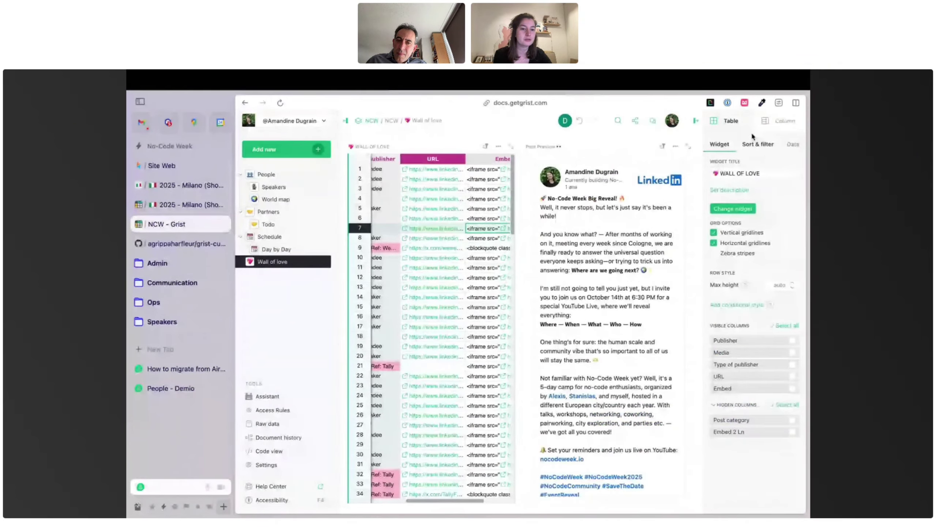
{"action": "left_click", "coordinate": [781, 121]}
{"action": "scroll", "coordinate": [460, 215], "scroll_direction": "right", "scroll_amount": 2}
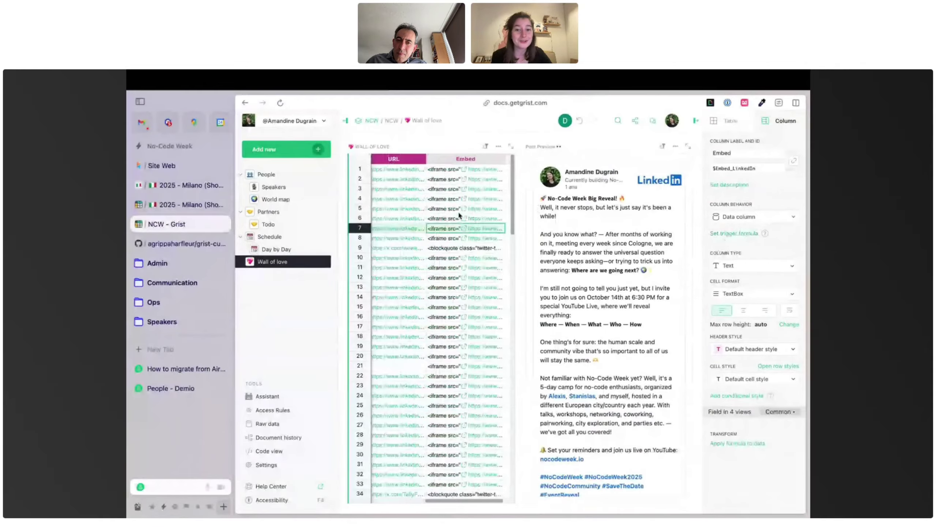
{"action": "scroll", "coordinate": [459, 215], "scroll_direction": "left", "scroll_amount": 3}
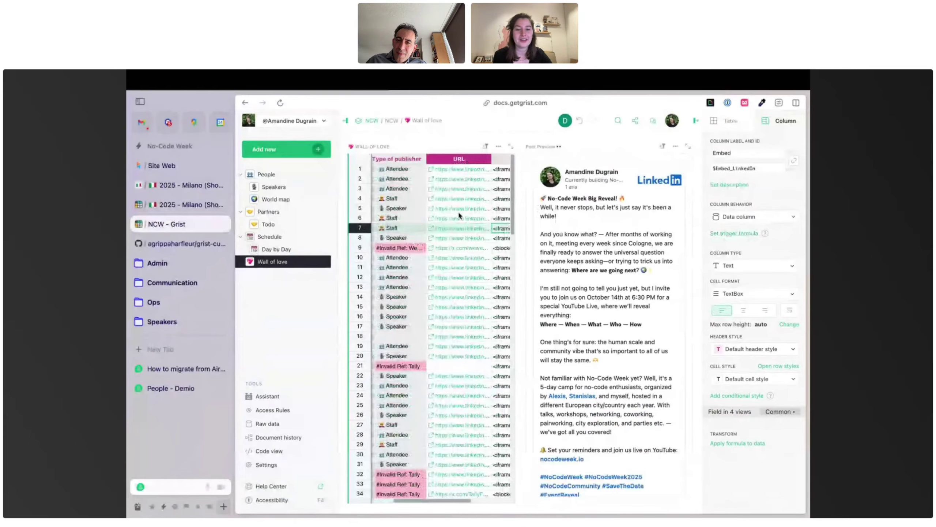
{"action": "scroll", "coordinate": [457, 211], "scroll_direction": "left", "scroll_amount": 4}
{"action": "left_click", "coordinate": [696, 123]}
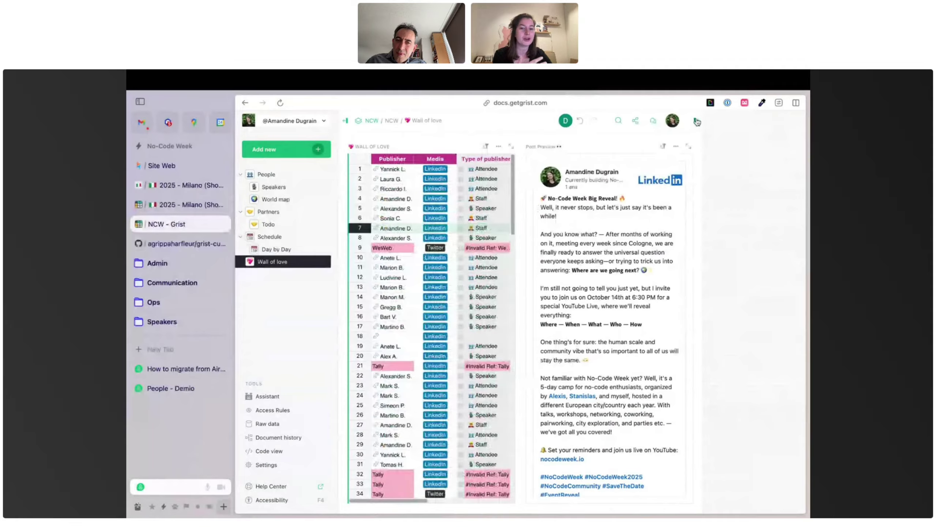
Preview the WeWeb Twitter post in row 9 with its Embed value, and go through the LinkedIn posts in rows 10 to 13
{"action": "left_click", "coordinate": [422, 252]}
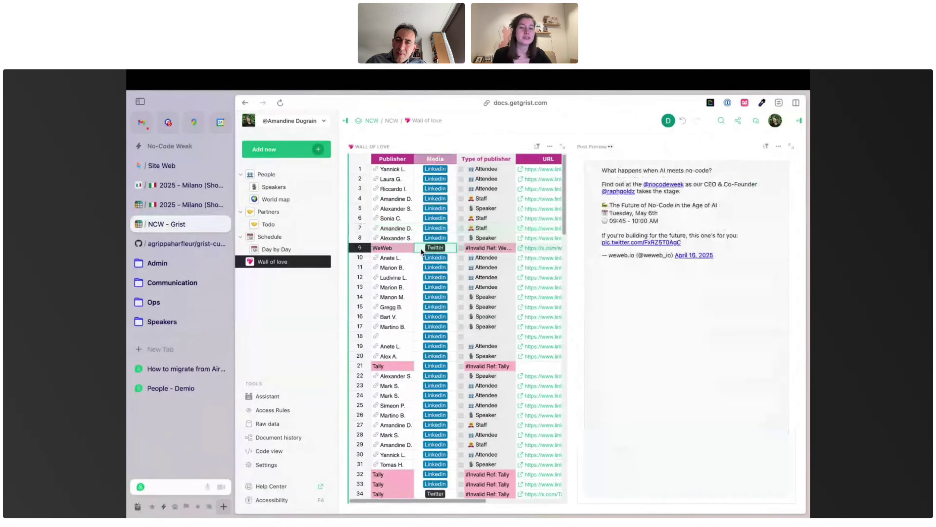
{"action": "scroll", "coordinate": [422, 252], "scroll_direction": "right", "scroll_amount": 3}
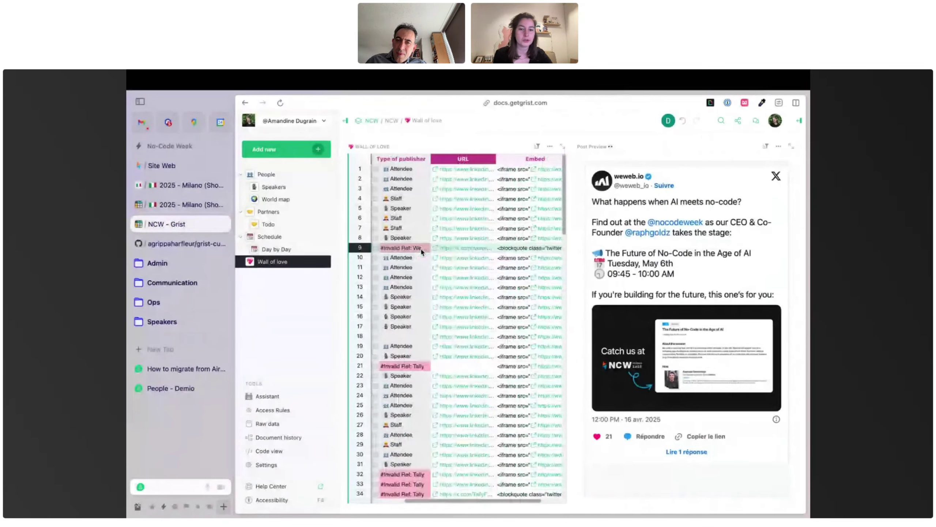
{"action": "scroll", "coordinate": [491, 253], "scroll_direction": "right", "scroll_amount": 2}
{"action": "left_click", "coordinate": [490, 255]}
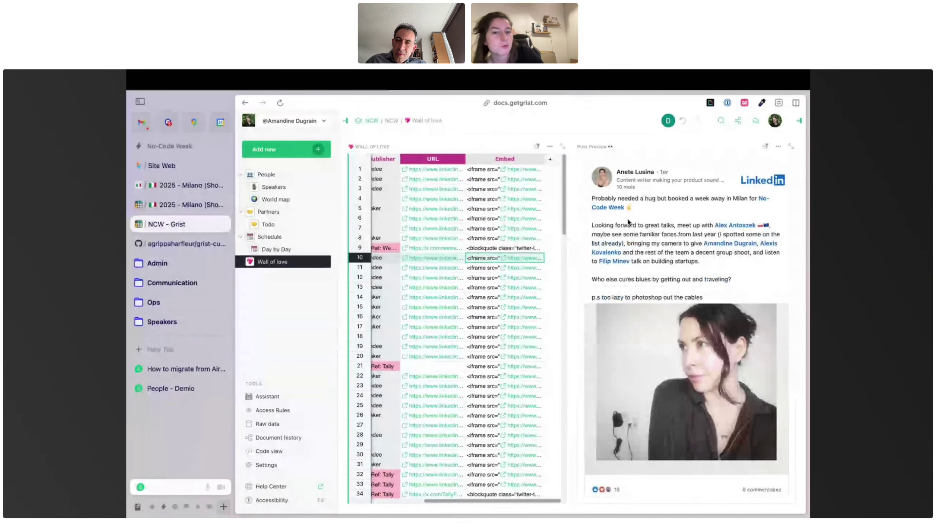
{"action": "key", "text": "Down"}
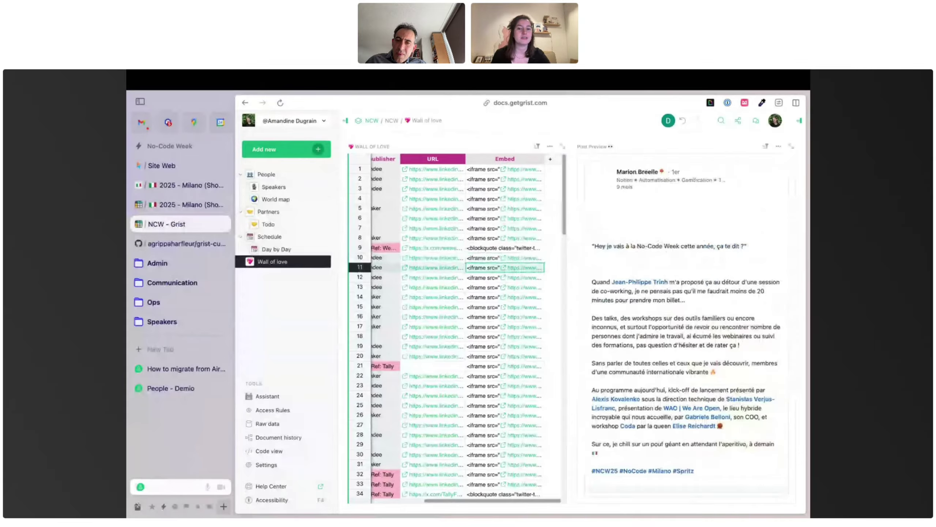
{"action": "key", "text": "Down"}
{"action": "key", "text": "Down"}
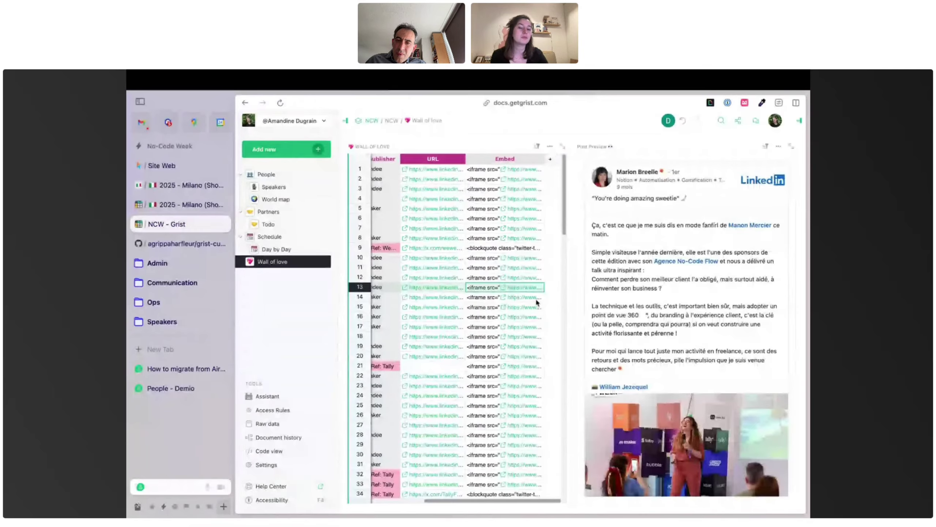
Sample further Wall of love post previews, including those of rows 26, 37 and 40
{"action": "scroll", "coordinate": [536, 297], "scroll_direction": "left", "scroll_amount": 5}
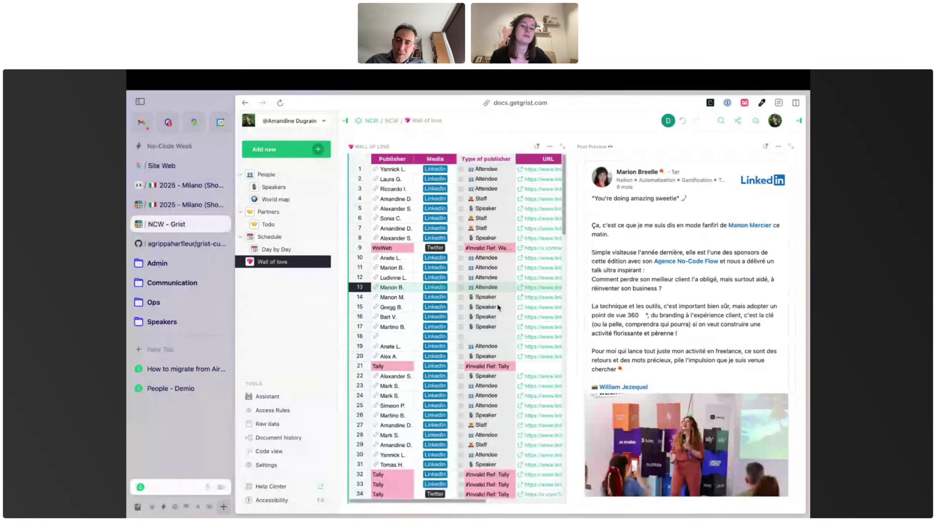
{"action": "left_click", "coordinate": [499, 307]}
{"action": "scroll", "coordinate": [489, 312], "scroll_direction": "down", "scroll_amount": 2}
{"action": "left_click", "coordinate": [492, 336]}
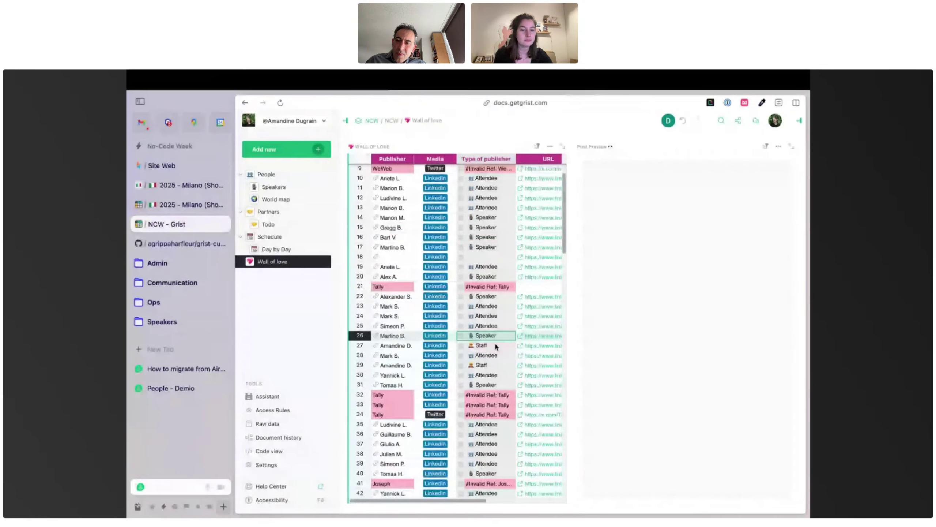
{"action": "scroll", "coordinate": [493, 346], "scroll_direction": "down", "scroll_amount": 3}
{"action": "left_click", "coordinate": [487, 315]}
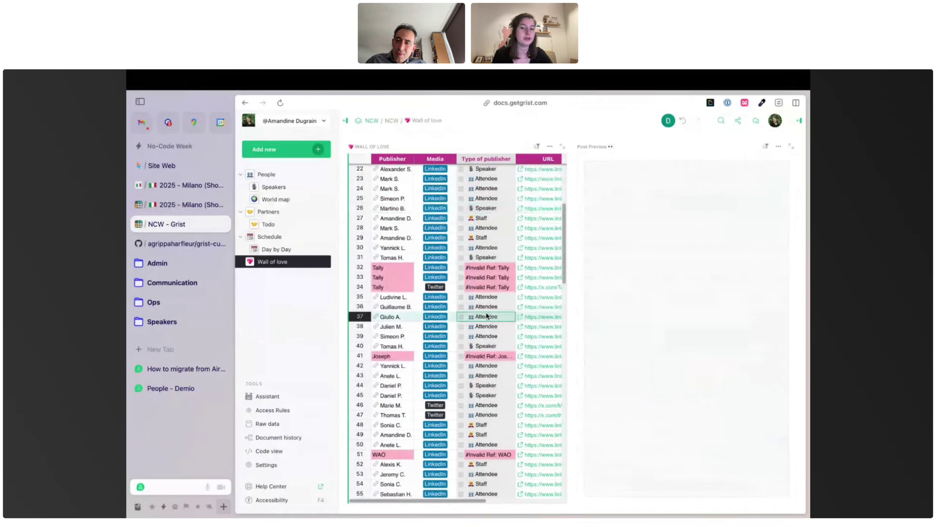
{"action": "left_click", "coordinate": [487, 347]}
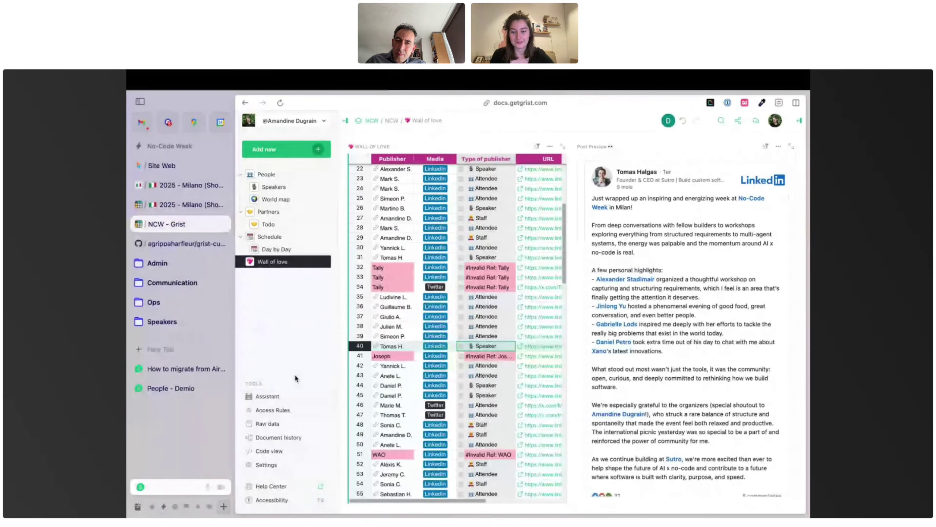
Open the People page and look across all columns of the List of attendees
{"action": "left_click", "coordinate": [291, 410]}
{"action": "left_click", "coordinate": [285, 180]}
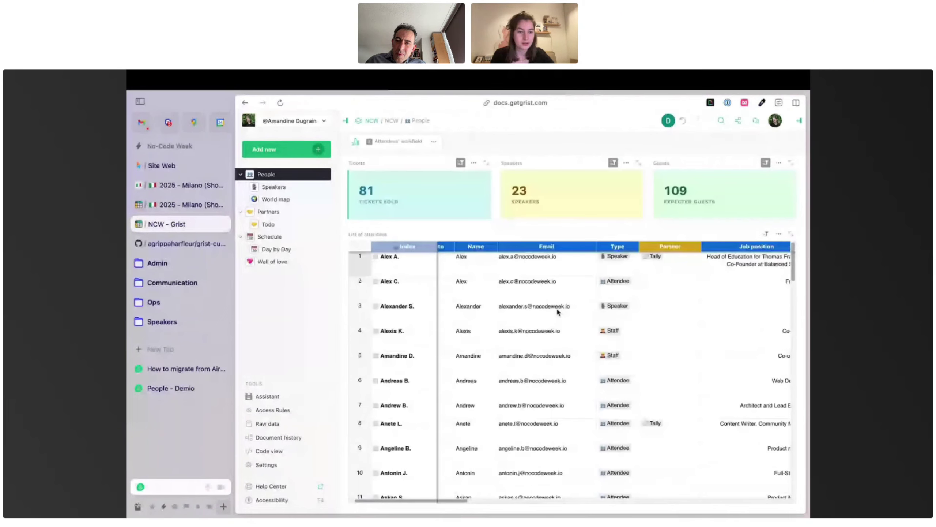
{"action": "scroll", "coordinate": [556, 310], "scroll_direction": "right", "scroll_amount": 10}
{"action": "scroll", "coordinate": [557, 312], "scroll_direction": "right", "scroll_amount": 5}
{"action": "scroll", "coordinate": [557, 312], "scroll_direction": "left", "scroll_amount": 10}
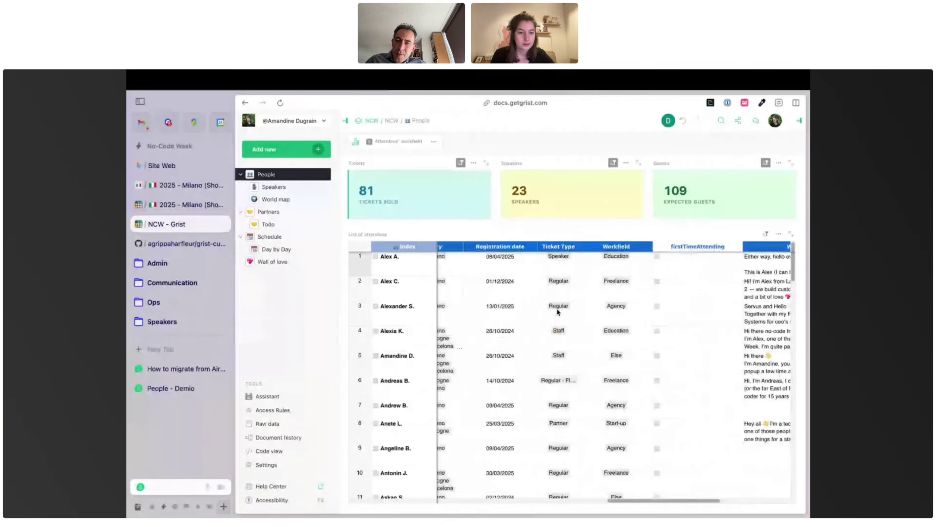
{"action": "scroll", "coordinate": [558, 312], "scroll_direction": "left", "scroll_amount": 5}
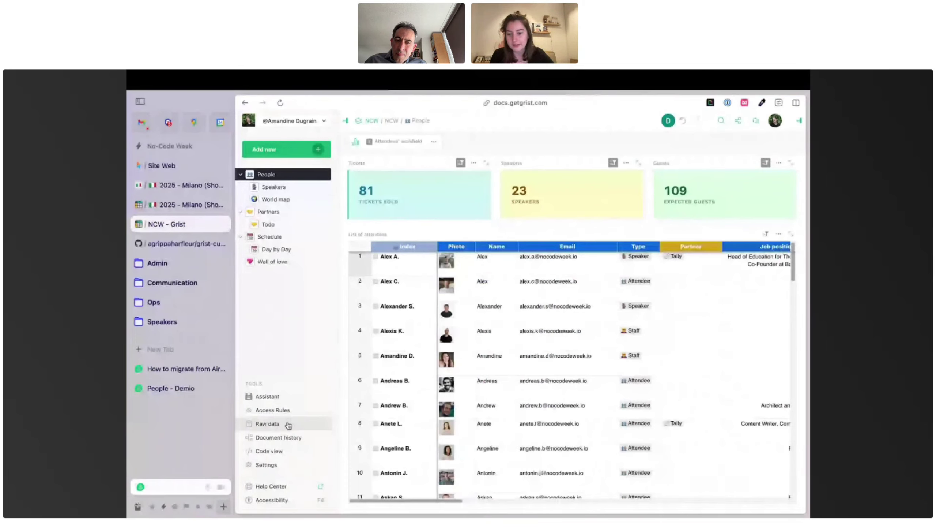
Open the document's Access Rules, browse the users available for View as, and view the document as an attendee with Editor access
{"action": "left_click", "coordinate": [272, 410]}
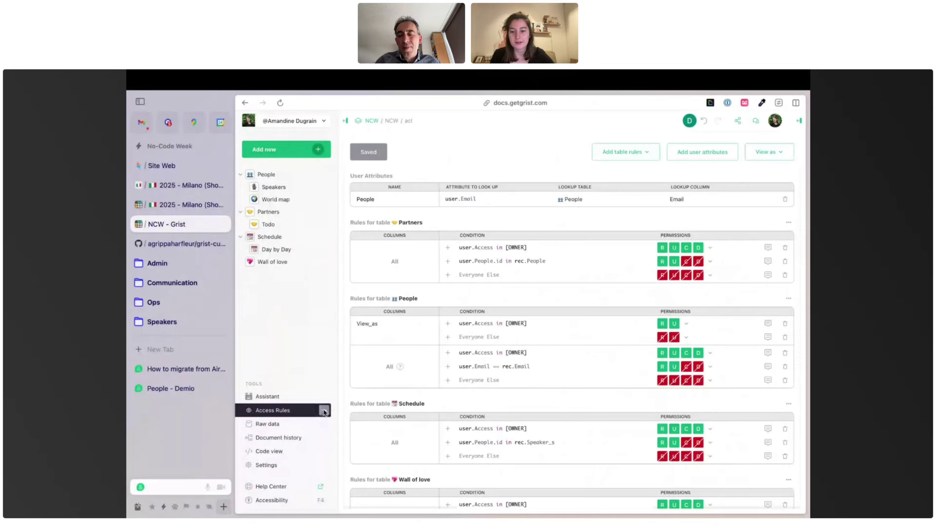
{"action": "left_click", "coordinate": [325, 410]}
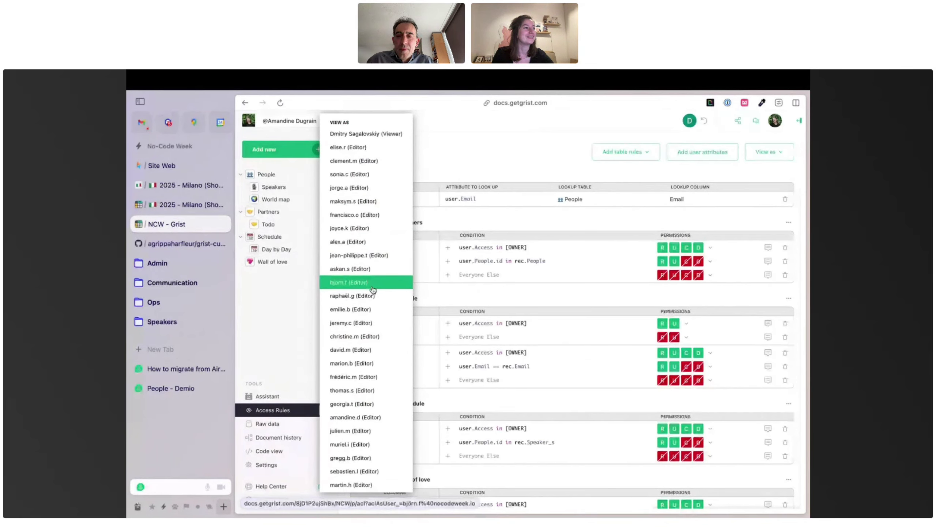
{"action": "left_click", "coordinate": [298, 353]}
{"action": "left_click", "coordinate": [325, 411]}
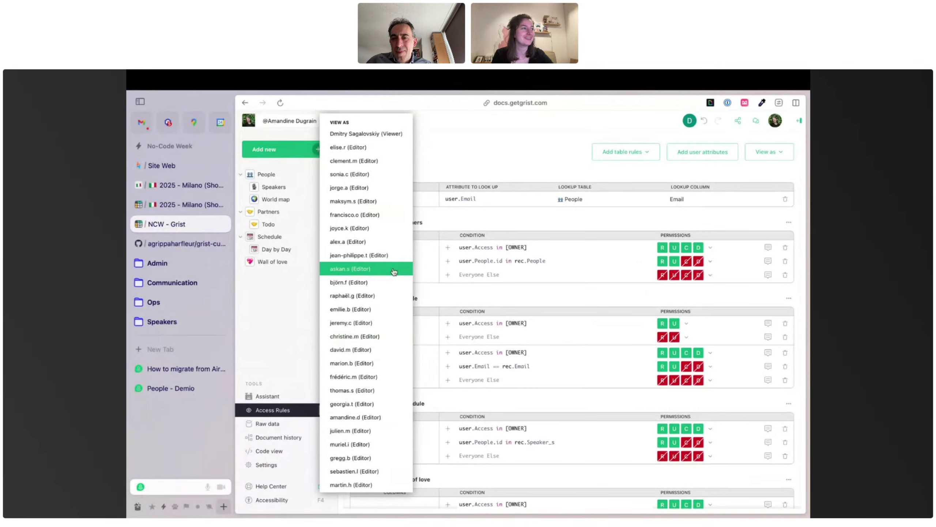
{"action": "scroll", "coordinate": [388, 359], "scroll_direction": "down", "scroll_amount": 10}
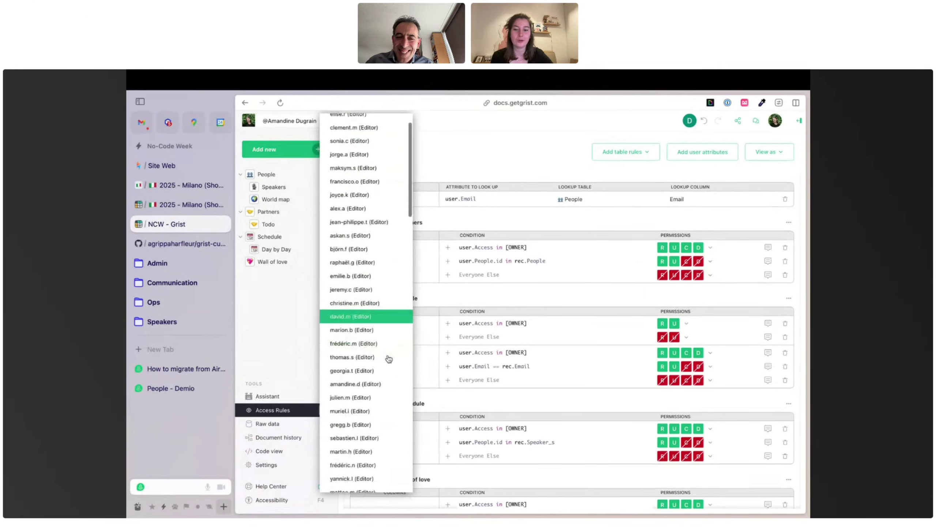
{"action": "scroll", "coordinate": [388, 358], "scroll_direction": "up", "scroll_amount": 10}
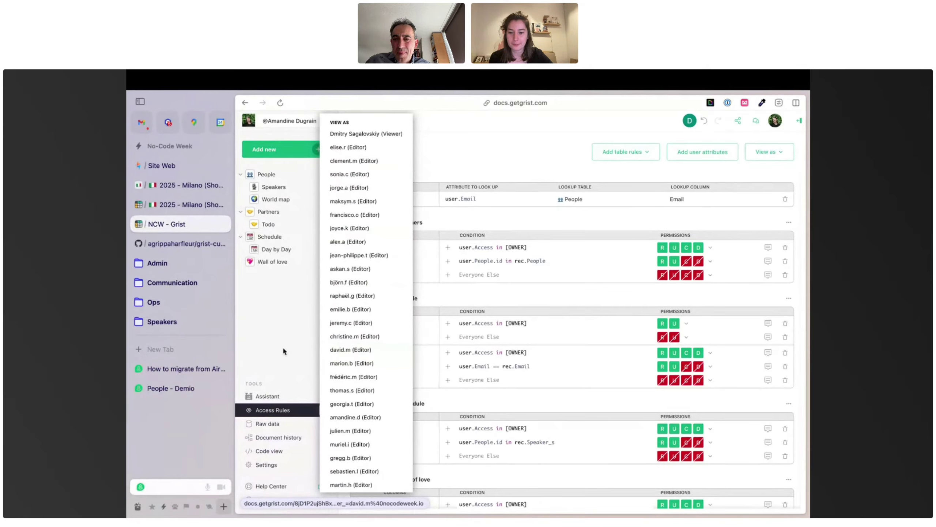
{"action": "scroll", "coordinate": [378, 365], "scroll_direction": "down", "scroll_amount": 3}
{"action": "left_click", "coordinate": [372, 273]}
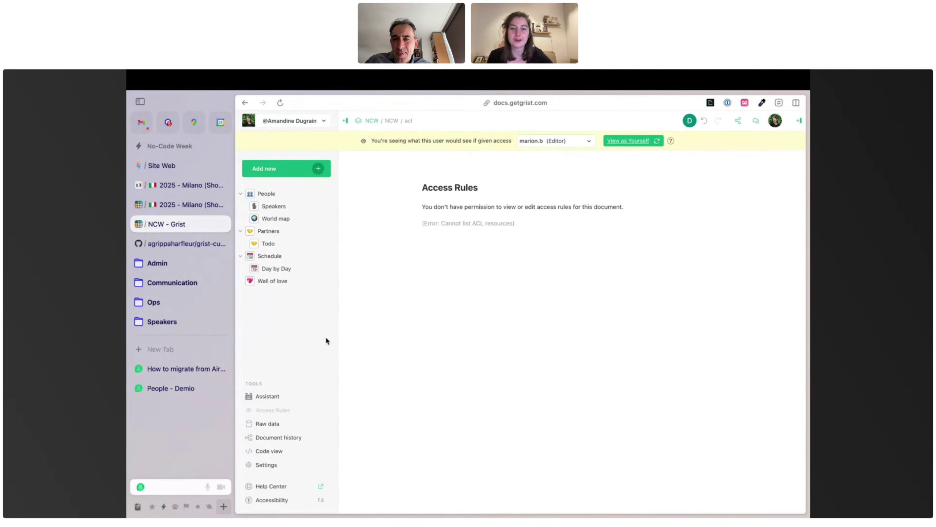
Open the People page as this attendee and look across the columns of their own record
{"action": "left_click", "coordinate": [273, 195]}
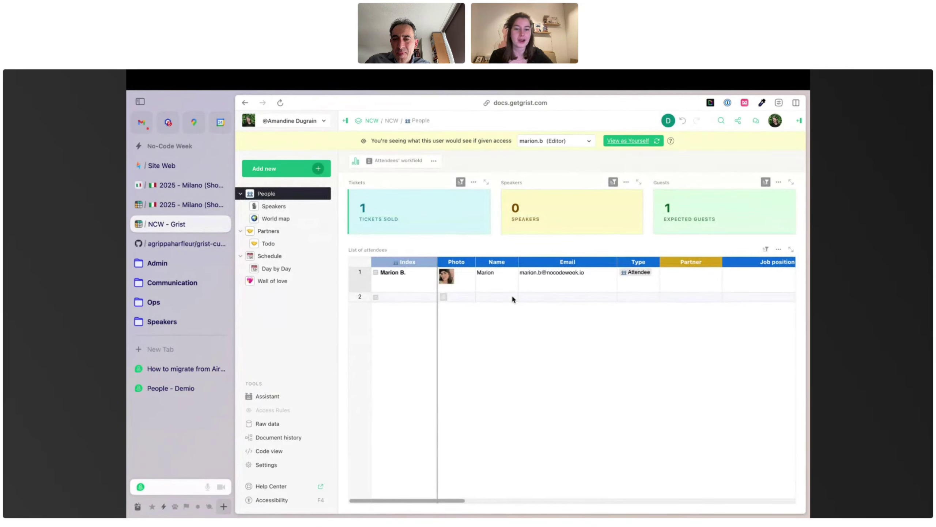
{"action": "scroll", "coordinate": [500, 283], "scroll_direction": "right", "scroll_amount": 10}
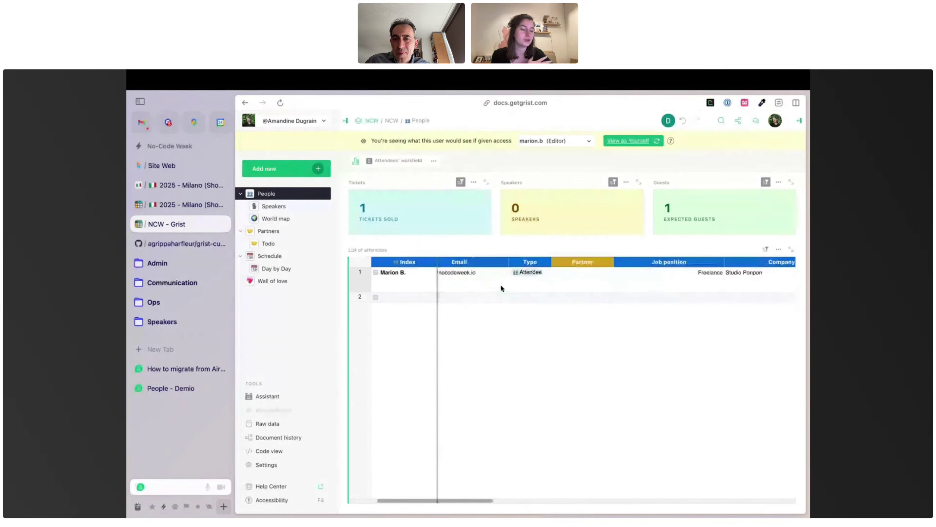
{"action": "scroll", "coordinate": [501, 284], "scroll_direction": "left", "scroll_amount": 5}
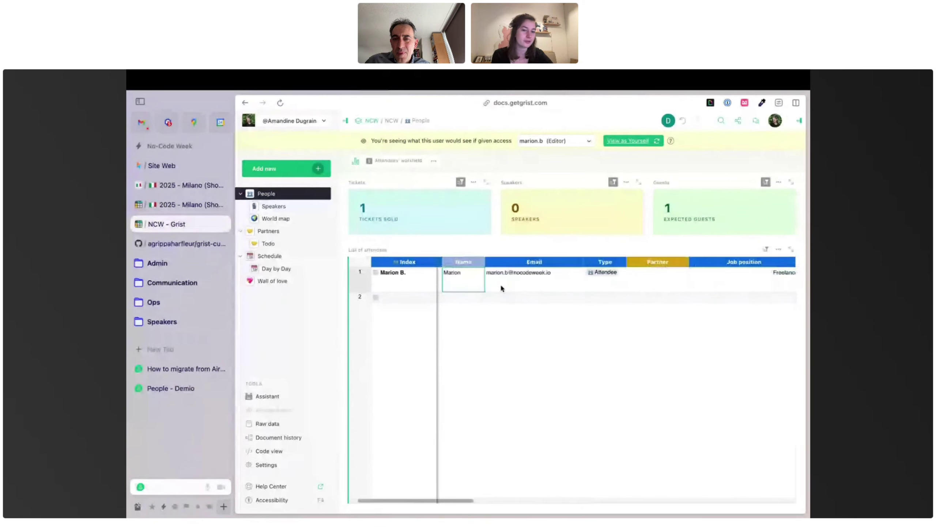
{"action": "scroll", "coordinate": [500, 287], "scroll_direction": "left", "scroll_amount": 2}
Remove the last two characters from the email address in the attendee's own People record
{"action": "left_click", "coordinate": [576, 280]}
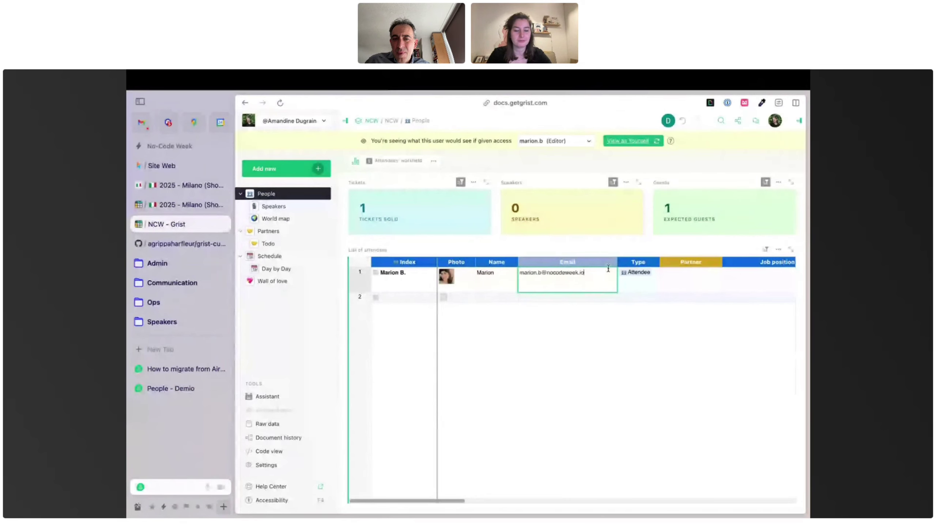
{"action": "key", "text": "BackSpace"}
{"action": "key", "text": "BackSpace"}
{"action": "key", "text": "Return"}
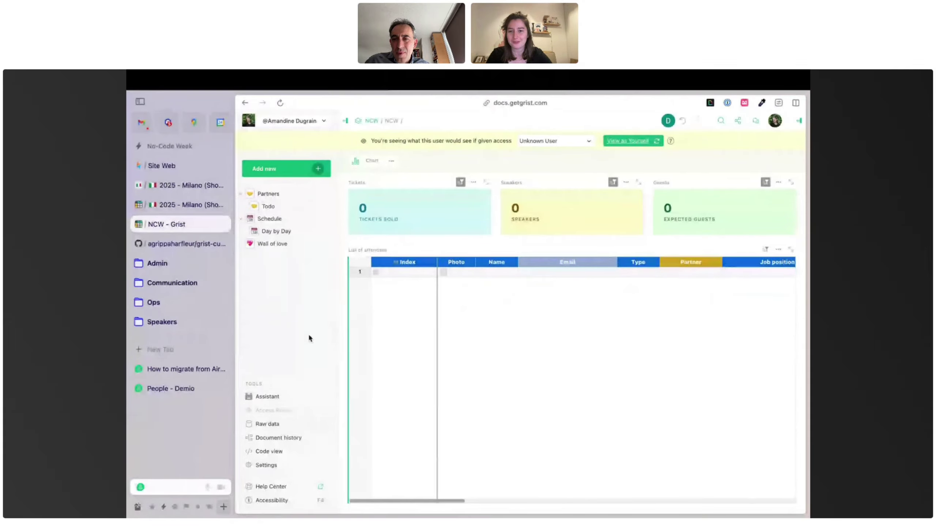
View the document as the first Editor user from the table and append "tte" to the name in their People record
{"action": "left_click", "coordinate": [574, 141]}
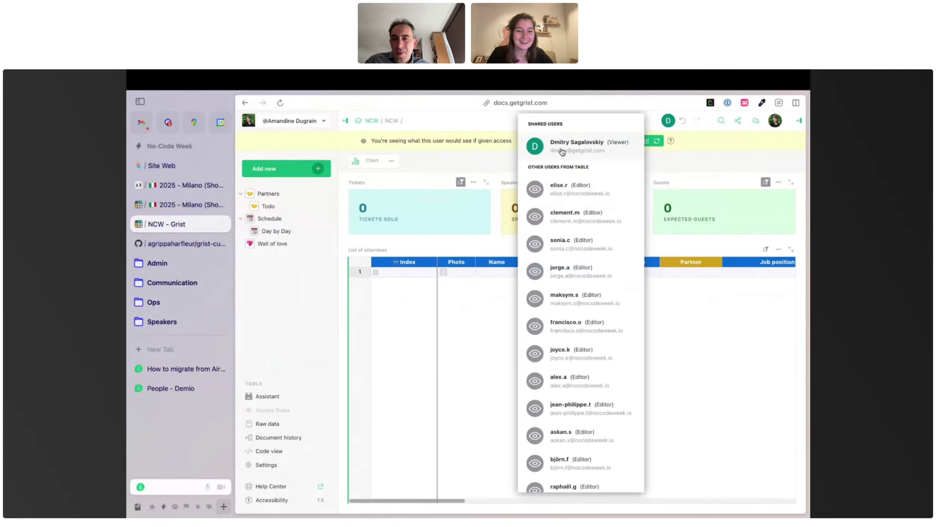
{"action": "left_click", "coordinate": [579, 189]}
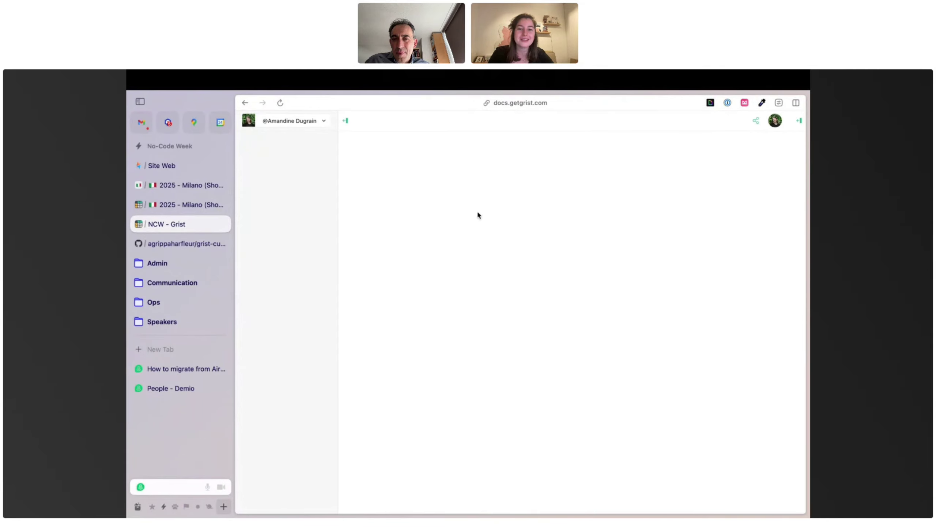
{"action": "double_click", "coordinate": [501, 279]}
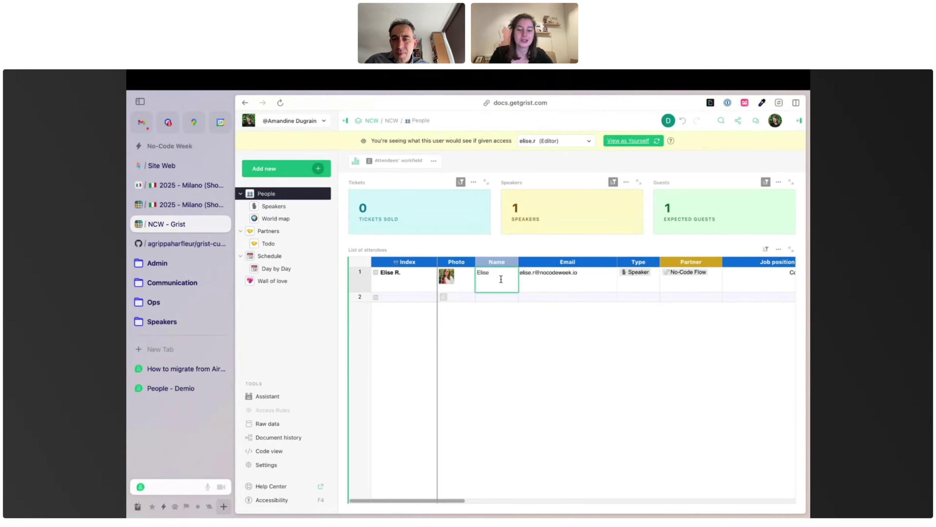
{"action": "type", "text": "tte"}
{"action": "key", "text": "Return"}
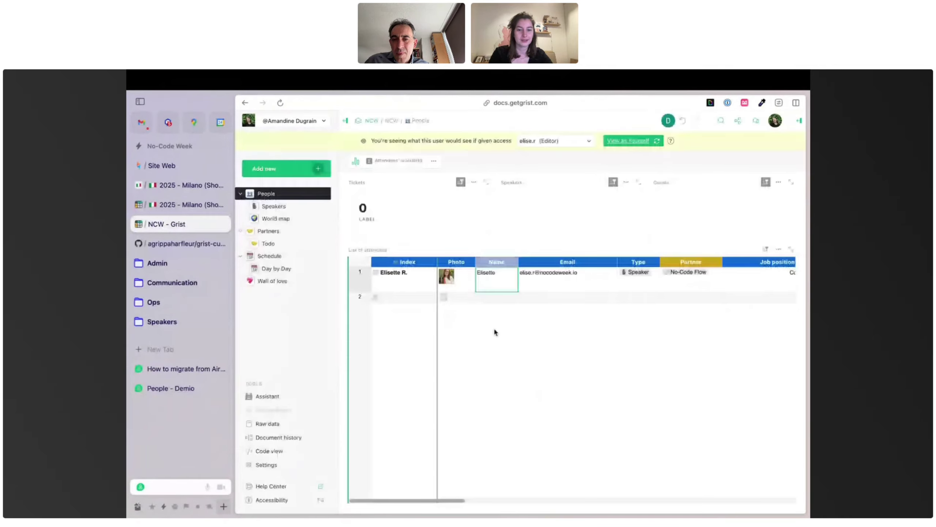
{"action": "left_click", "coordinate": [553, 279]}
{"action": "left_click", "coordinate": [650, 283]}
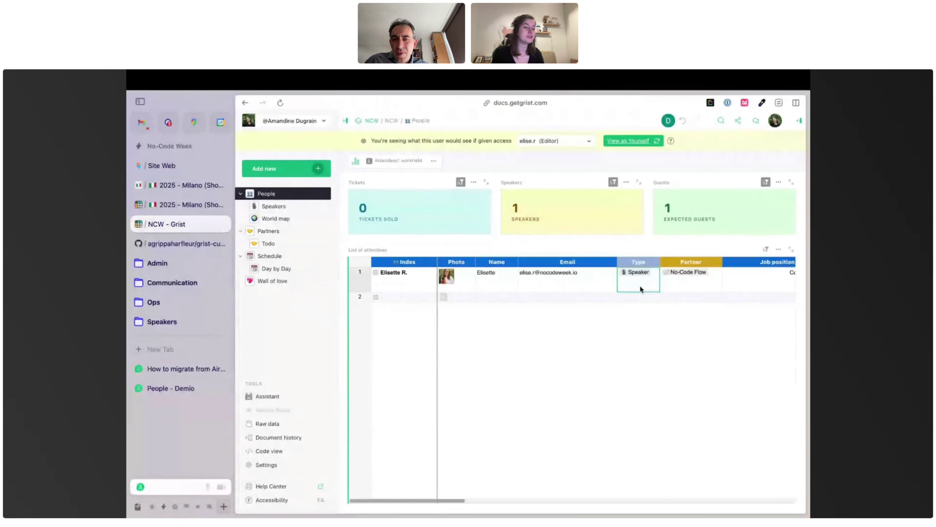
Look across the columns of the attendee's own record in the List of attendees on the People page
{"action": "scroll", "coordinate": [640, 289], "scroll_direction": "right", "scroll_amount": 5}
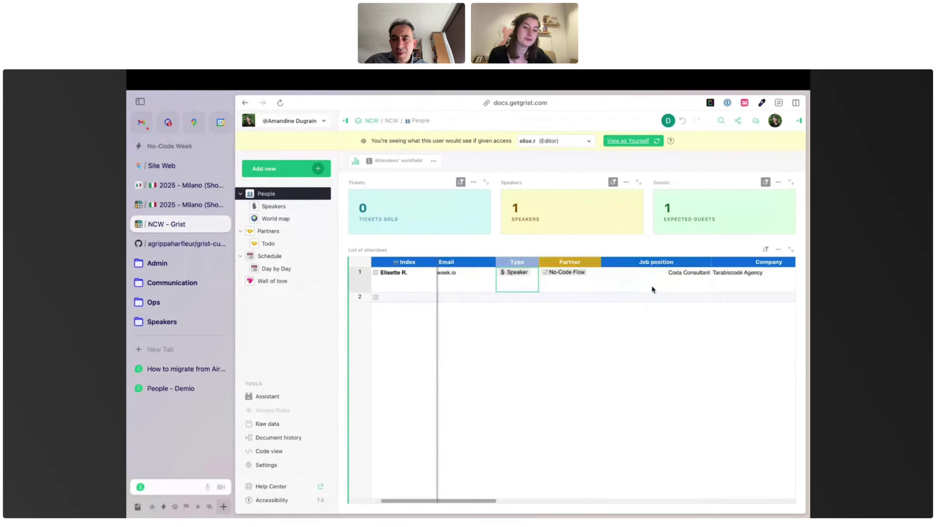
{"action": "scroll", "coordinate": [660, 286], "scroll_direction": "right", "scroll_amount": 8}
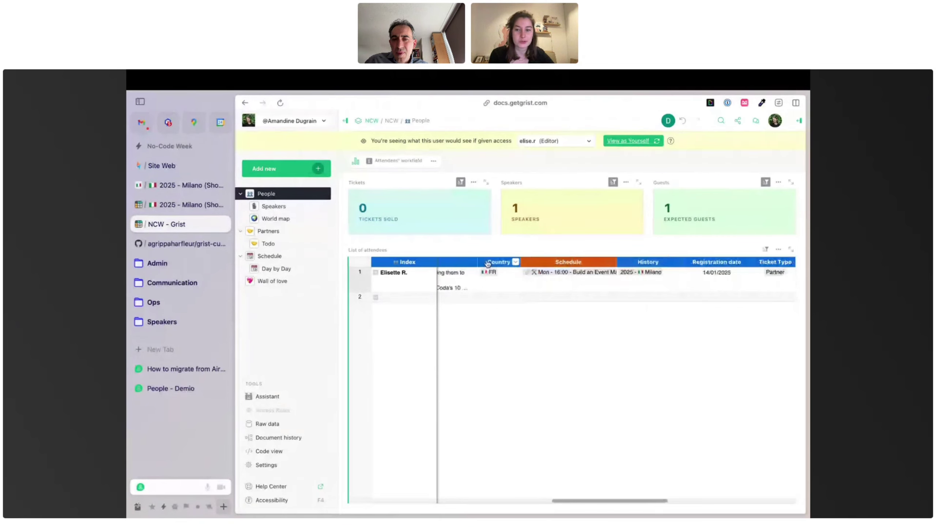
{"action": "scroll", "coordinate": [453, 282], "scroll_direction": "left", "scroll_amount": 12}
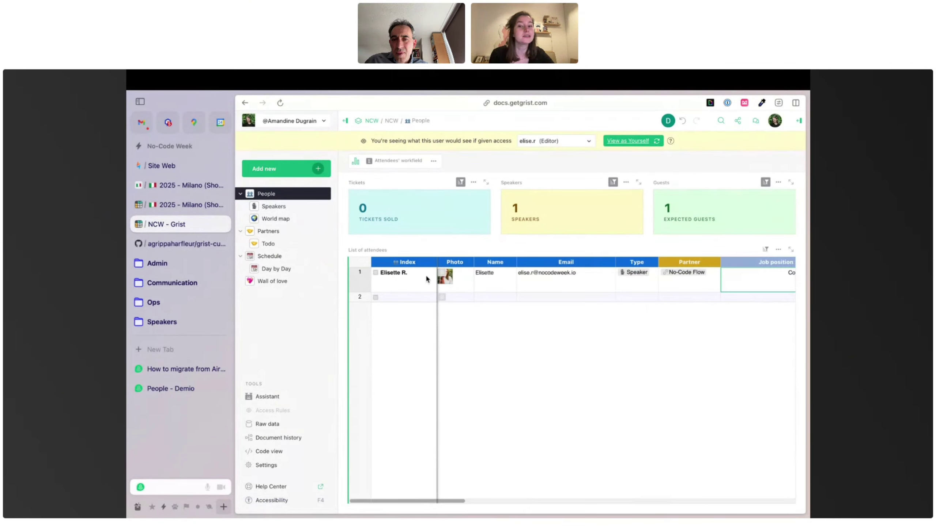
Open the Schedule page as this attendee and examine their session's Title, Description, time and speaker columns
{"action": "left_click", "coordinate": [281, 261]}
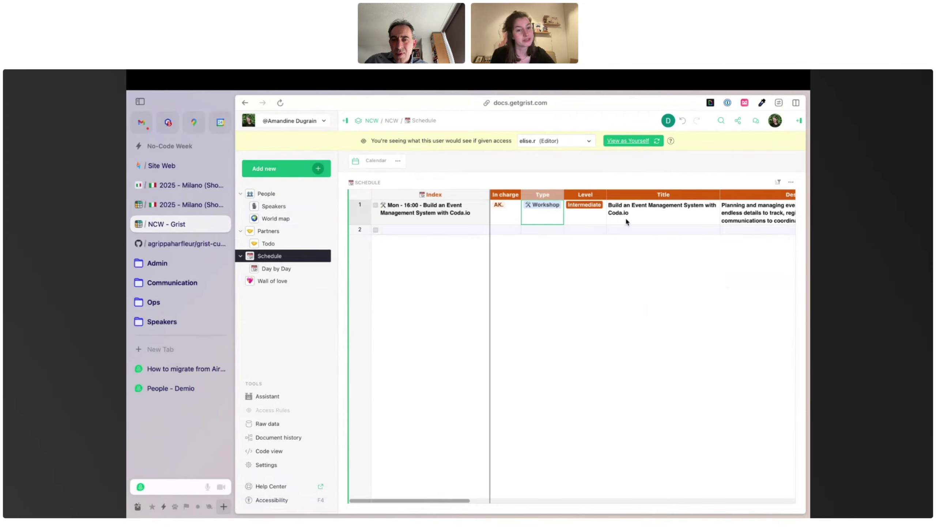
{"action": "scroll", "coordinate": [625, 217], "scroll_direction": "right", "scroll_amount": 3}
{"action": "left_click", "coordinate": [598, 217]}
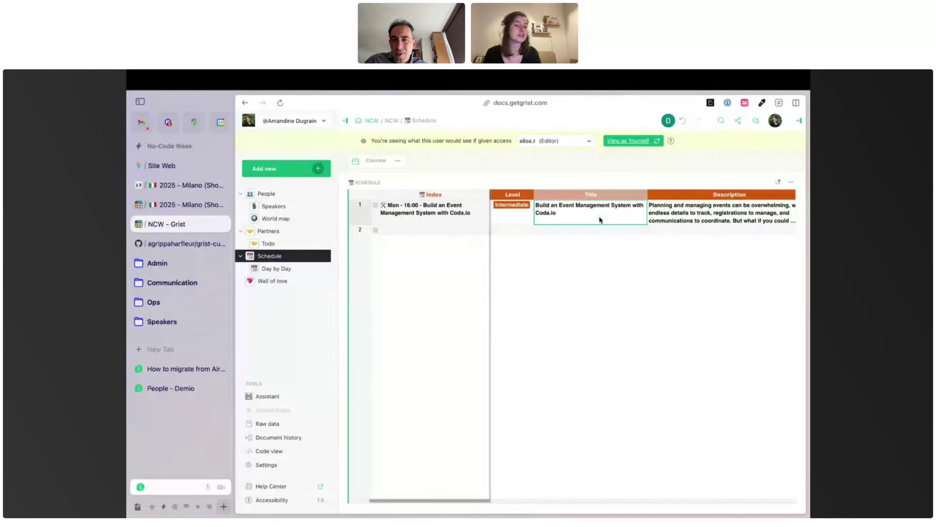
{"action": "scroll", "coordinate": [599, 219], "scroll_direction": "right", "scroll_amount": 3}
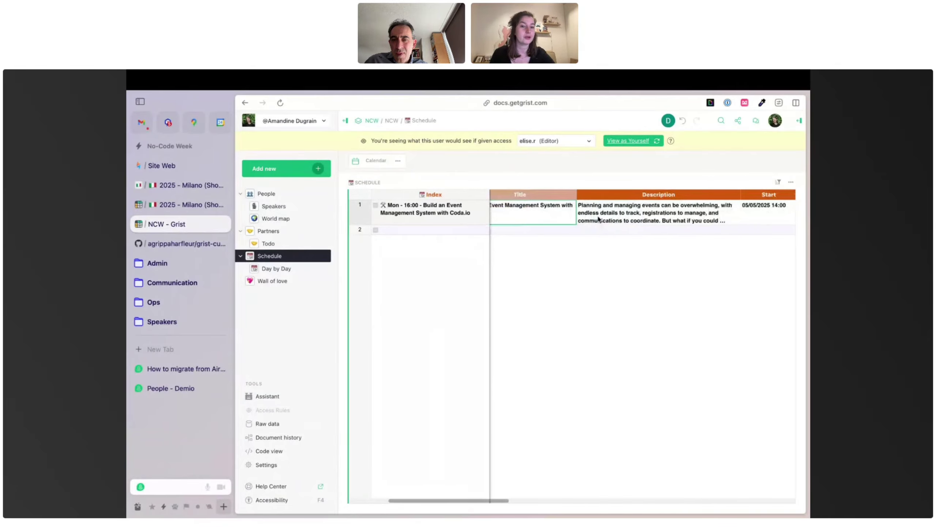
{"action": "left_click", "coordinate": [655, 223]}
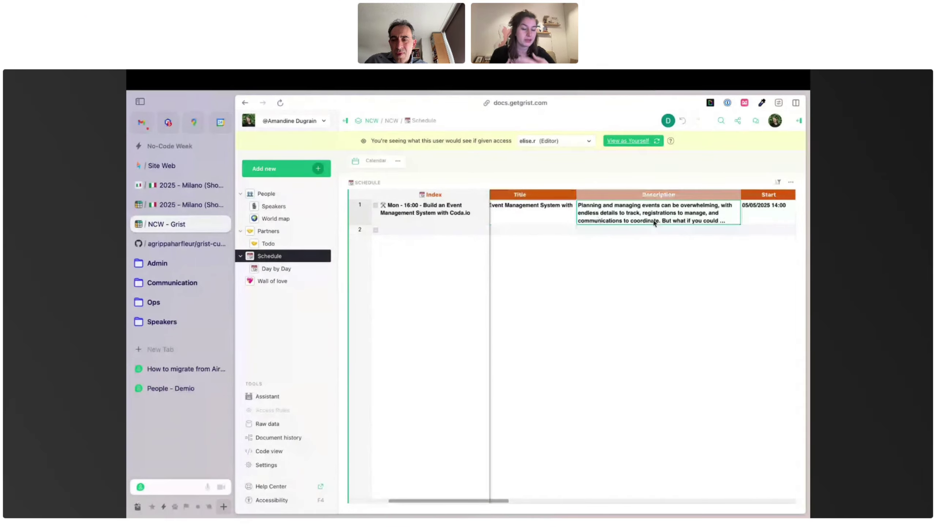
{"action": "scroll", "coordinate": [655, 222], "scroll_direction": "right", "scroll_amount": 5}
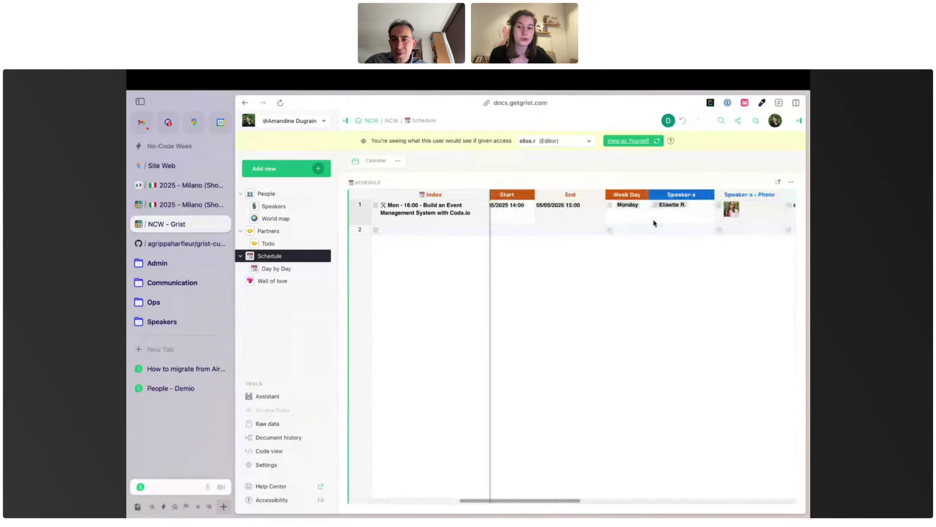
Inspect the partner records this attendee can access on the Partners page and in the raw Partners table
{"action": "left_click", "coordinate": [279, 231]}
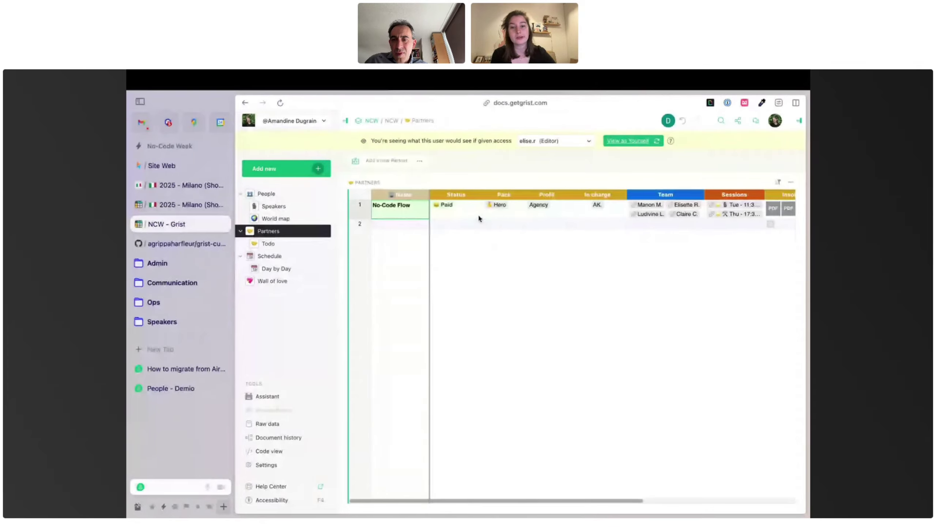
{"action": "left_click", "coordinate": [542, 214]}
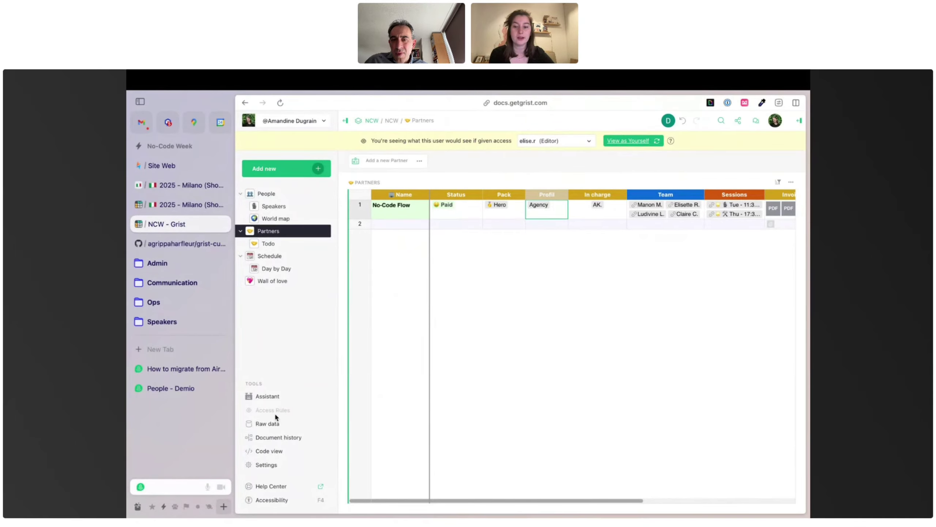
{"action": "left_click", "coordinate": [273, 424]}
{"action": "left_click", "coordinate": [470, 202]}
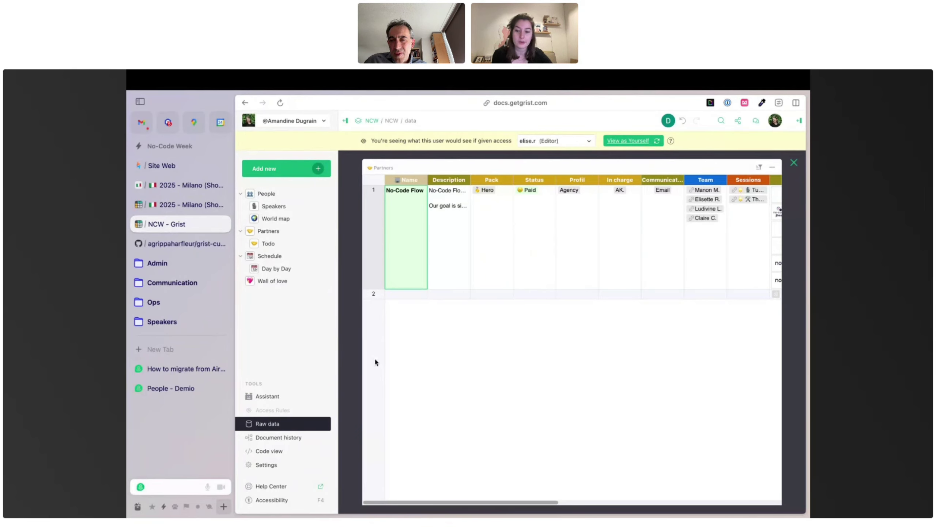
Return to viewing as yourself and review the user.Email == rec.Email condition for the People table in the Access Rules
{"action": "left_click", "coordinate": [629, 141]}
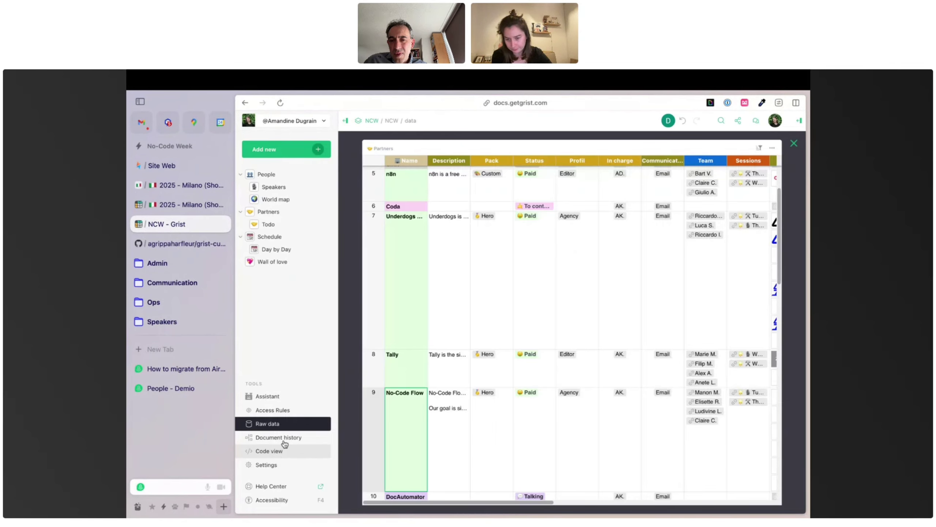
{"action": "left_click", "coordinate": [280, 410]}
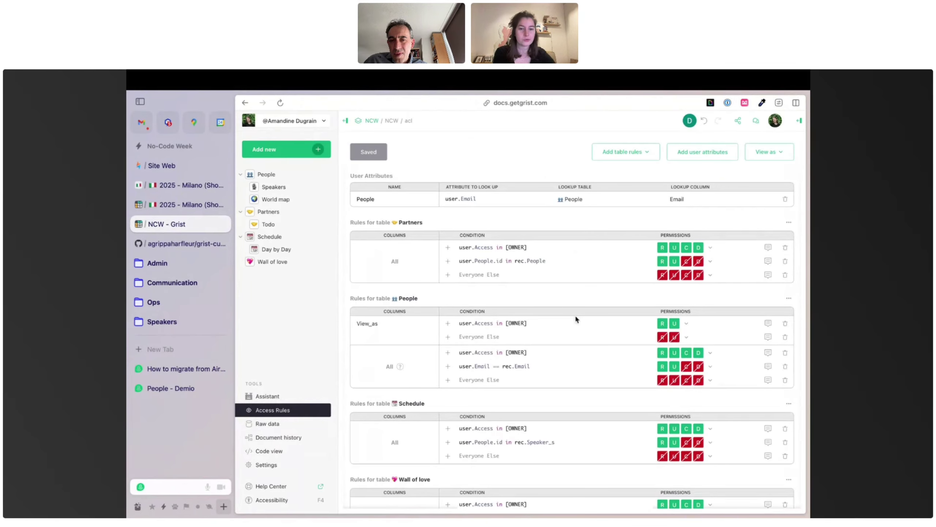
{"action": "scroll", "coordinate": [575, 315], "scroll_direction": "down", "scroll_amount": 3}
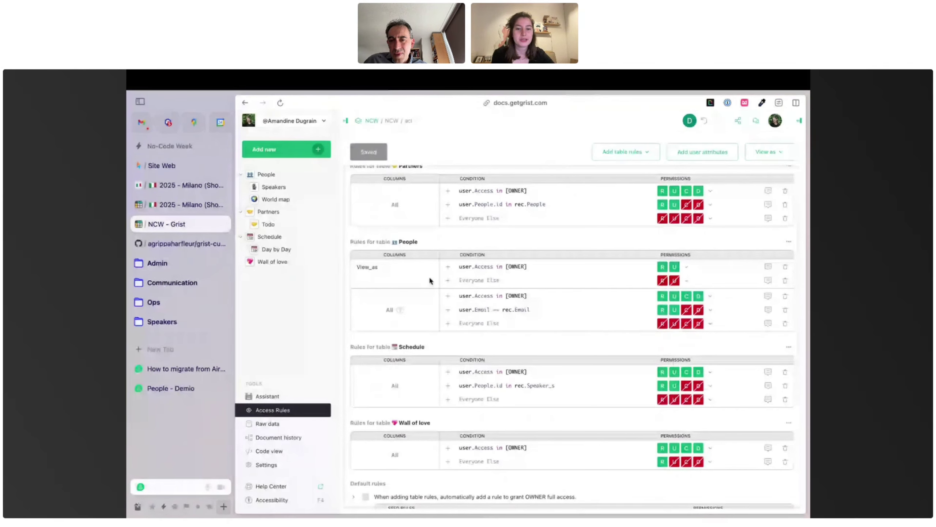
{"action": "scroll", "coordinate": [429, 277], "scroll_direction": "up", "scroll_amount": 1}
{"action": "left_click", "coordinate": [493, 324]}
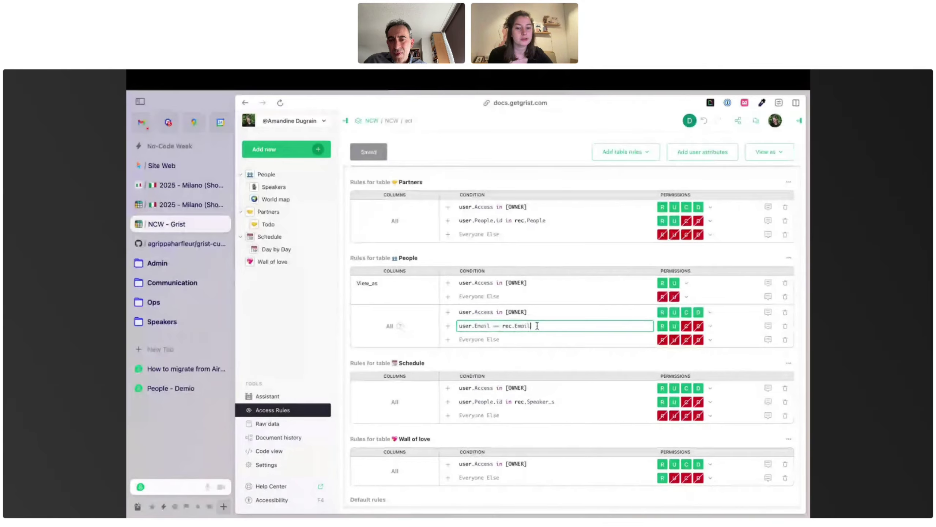
Examine the Schedule table's user.People.id in rec.Speaker_s condition and the permissions in the surrounding rules
{"action": "scroll", "coordinate": [537, 329], "scroll_direction": "down", "scroll_amount": 3}
{"action": "left_click", "coordinate": [481, 352]}
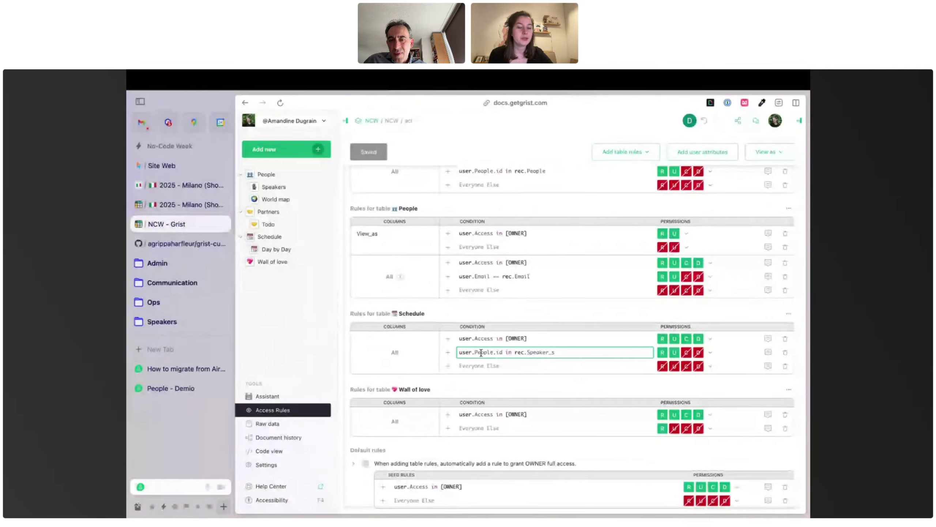
{"action": "left_click", "coordinate": [564, 351]}
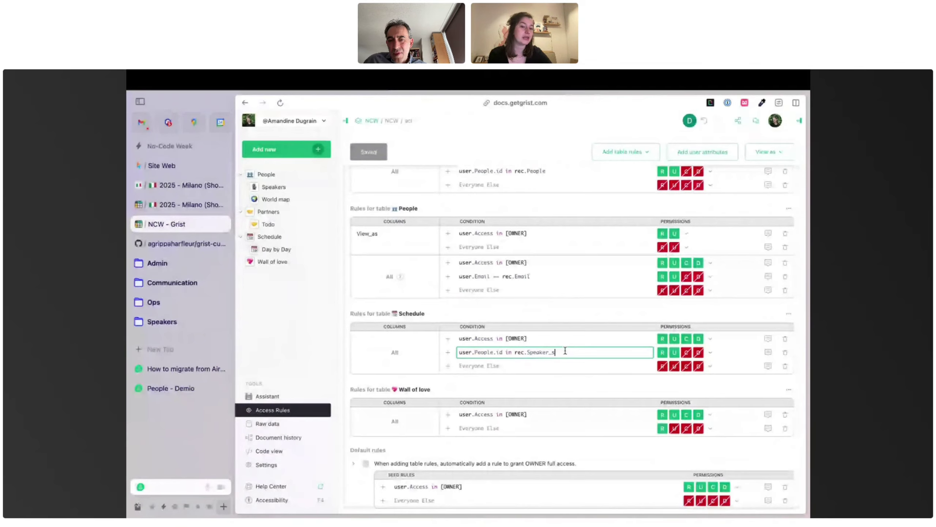
{"action": "scroll", "coordinate": [565, 349], "scroll_direction": "down", "scroll_amount": 2}
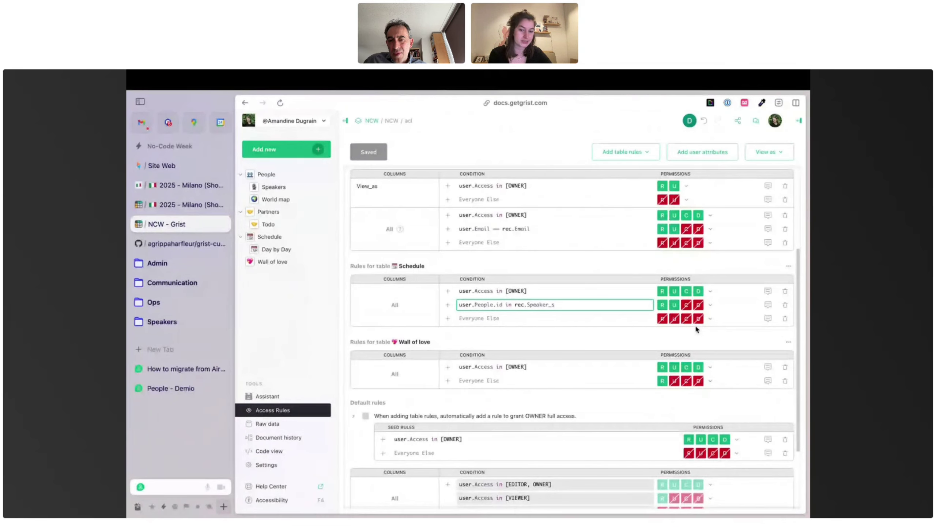
{"action": "scroll", "coordinate": [517, 369], "scroll_direction": "up", "scroll_amount": 5}
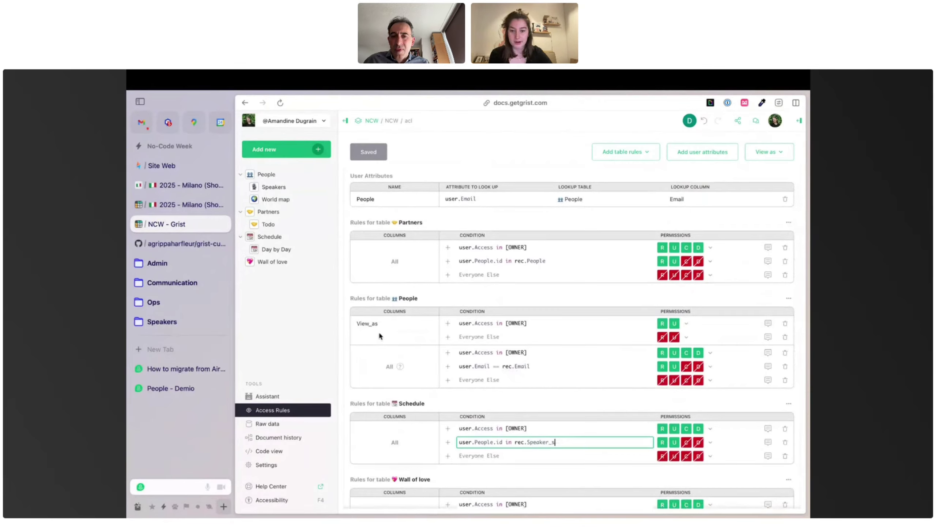
Inspect the People table's View_as column rule, and look through the View as links in the raw People table
{"action": "left_click", "coordinate": [377, 334]}
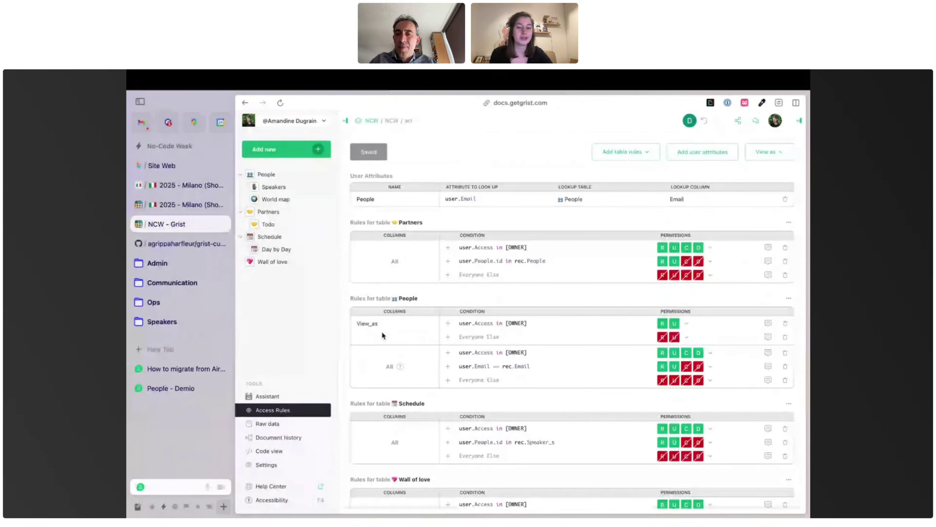
{"action": "left_click", "coordinate": [383, 328]}
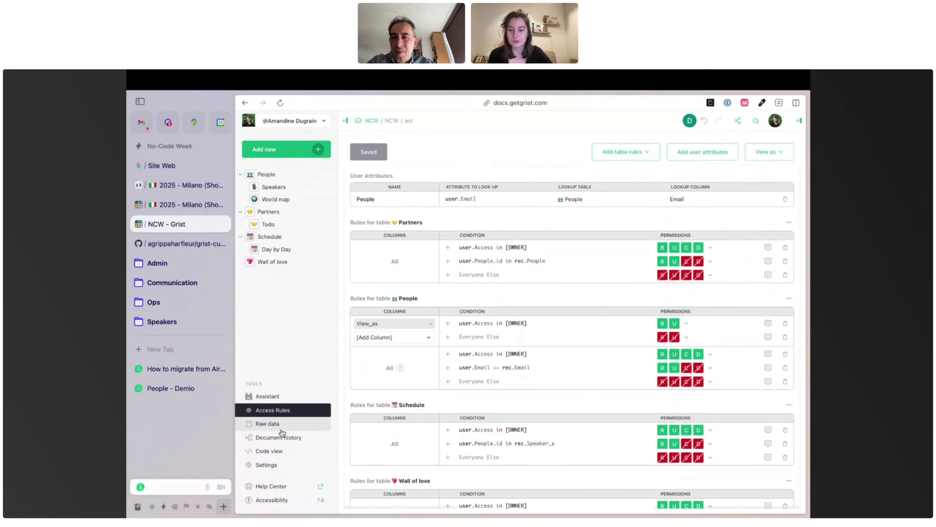
{"action": "left_click", "coordinate": [273, 424]}
{"action": "left_click", "coordinate": [501, 213]}
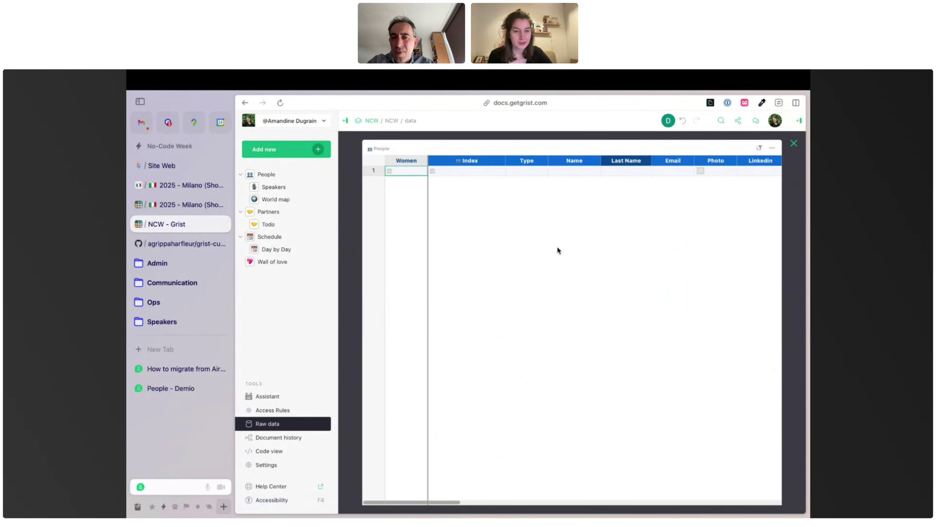
{"action": "scroll", "coordinate": [658, 270], "scroll_direction": "right", "scroll_amount": 10}
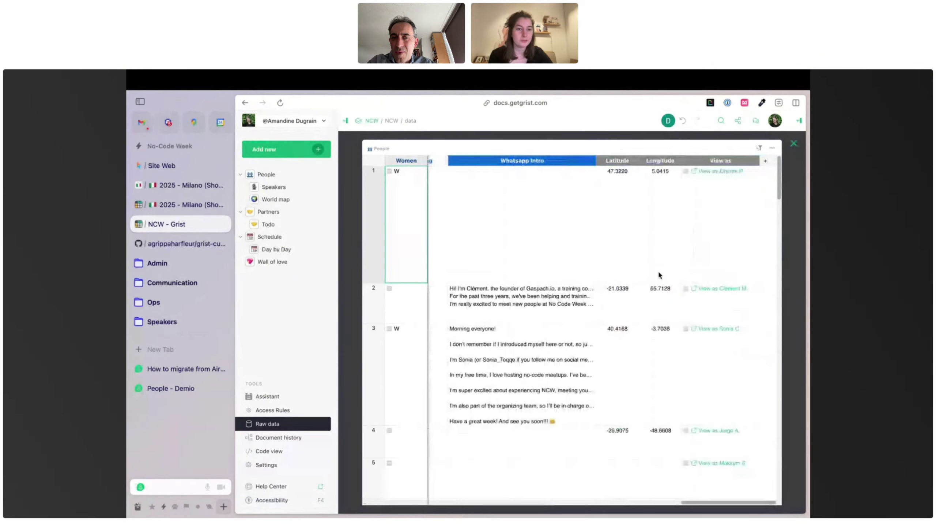
{"action": "left_click", "coordinate": [714, 191]}
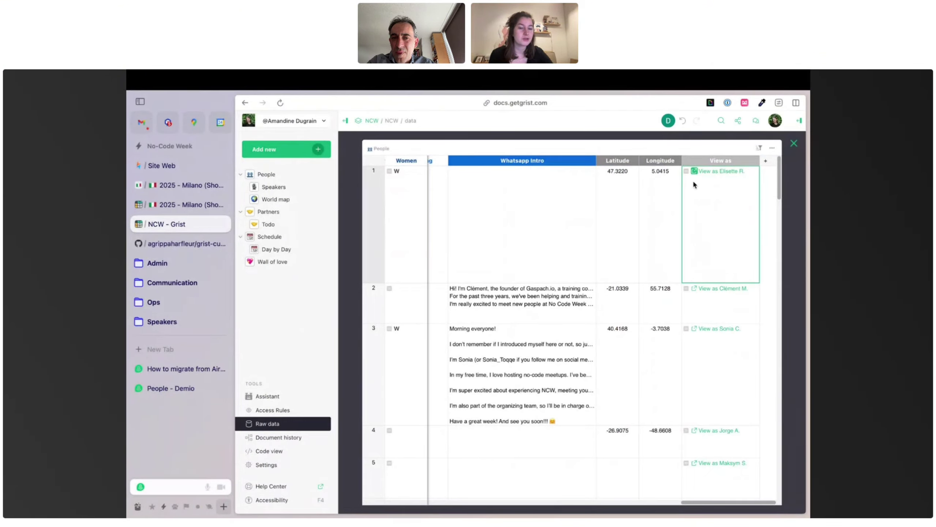
{"action": "scroll", "coordinate": [641, 310], "scroll_direction": "down", "scroll_amount": 3}
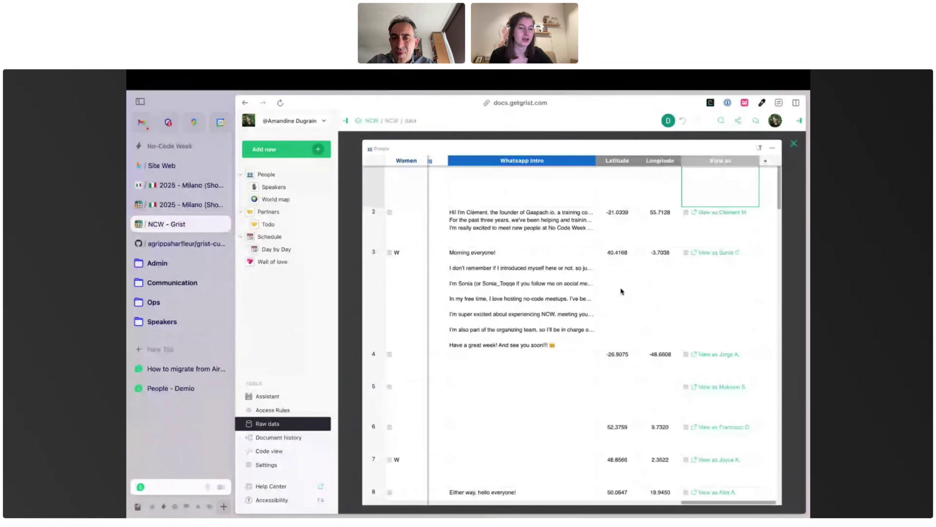
{"action": "left_click", "coordinate": [722, 258]}
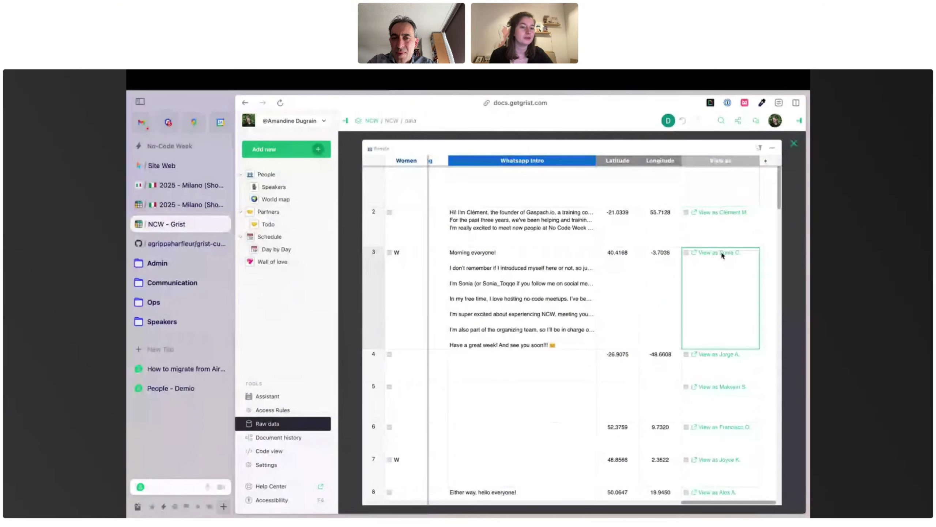
{"action": "scroll", "coordinate": [702, 283], "scroll_direction": "down", "scroll_amount": 6}
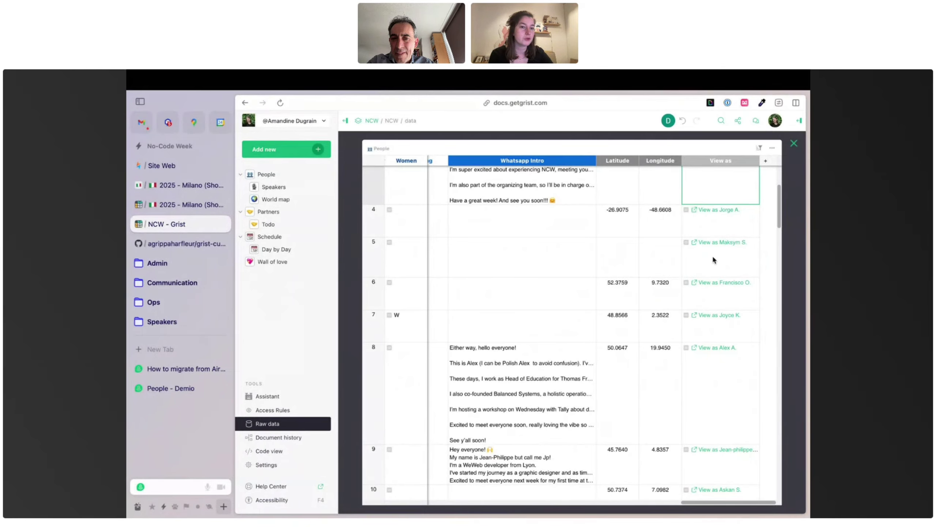
Close the raw People table and view the document from the Access Rules as the first Editor user from the table
{"action": "left_click", "coordinate": [793, 143]}
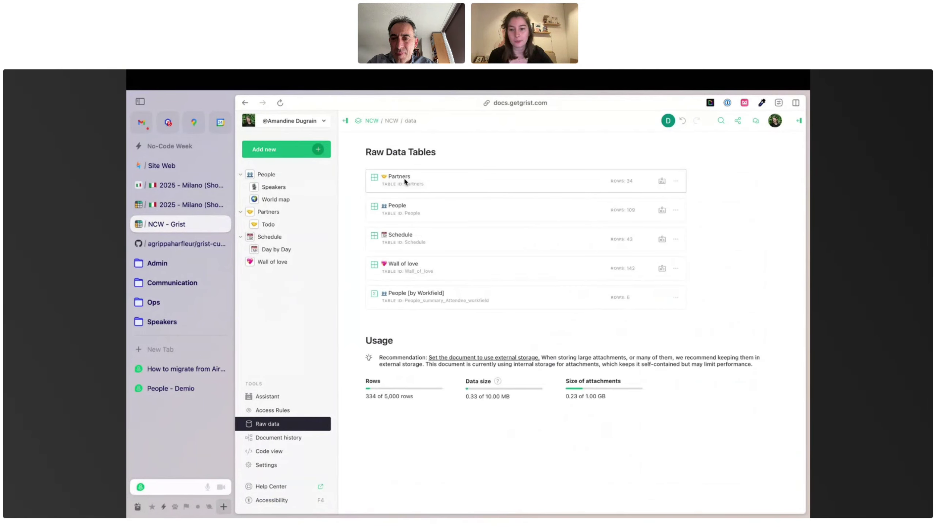
{"action": "left_click", "coordinate": [289, 416]}
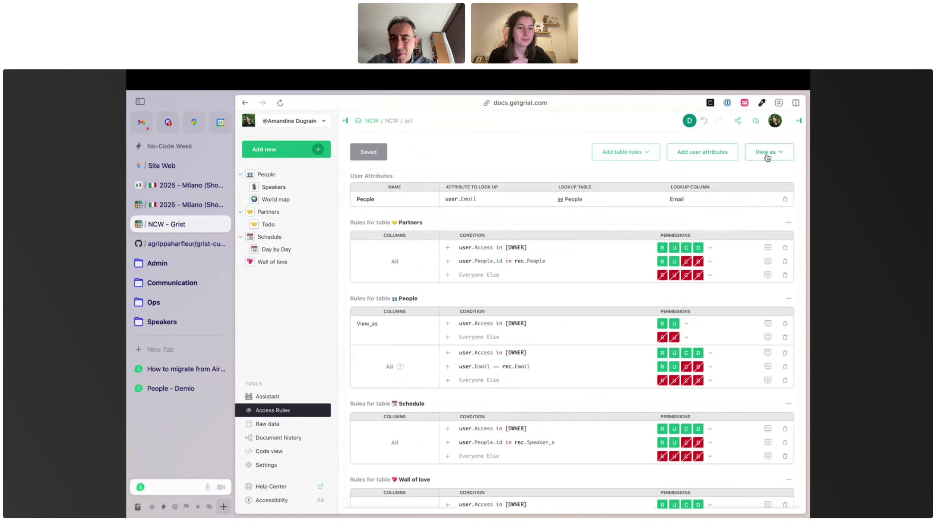
{"action": "left_click", "coordinate": [780, 154]}
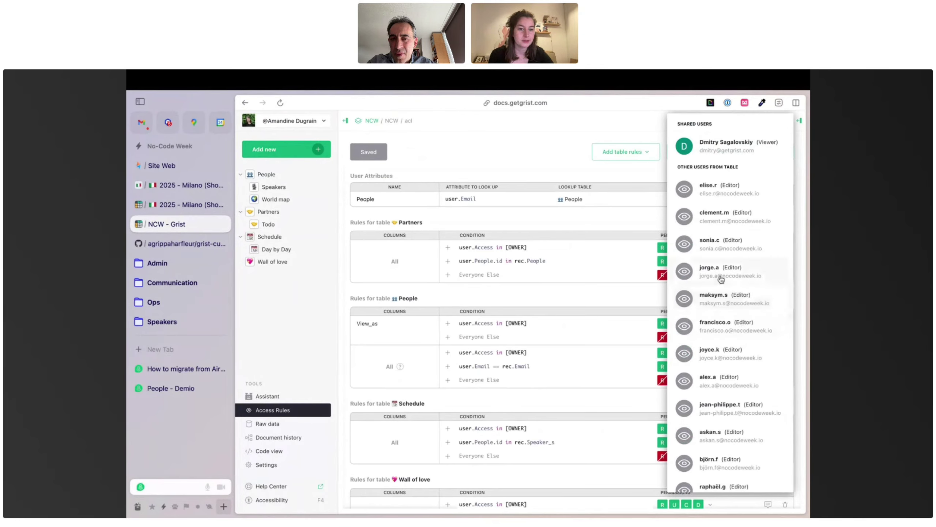
{"action": "left_click", "coordinate": [719, 188]}
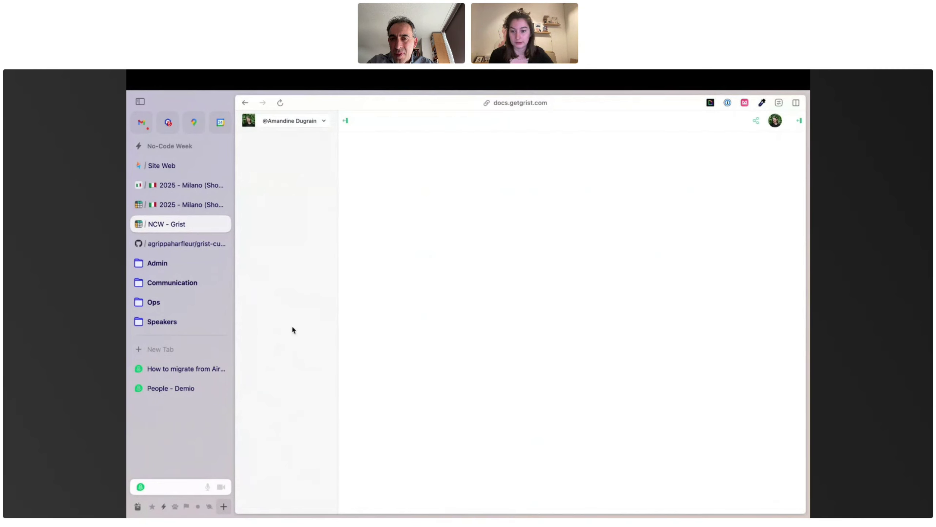
Open the raw People table as this attendee and check its last columns for the View as column
{"action": "left_click", "coordinate": [278, 424]}
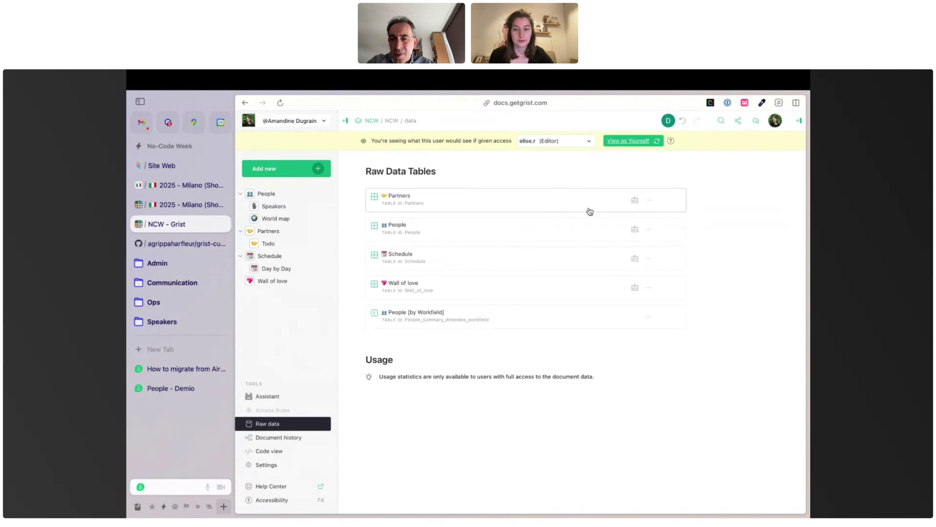
{"action": "left_click", "coordinate": [516, 232]}
{"action": "scroll", "coordinate": [663, 238], "scroll_direction": "right", "scroll_amount": 10}
{"action": "scroll", "coordinate": [678, 243], "scroll_direction": "right", "scroll_amount": 5}
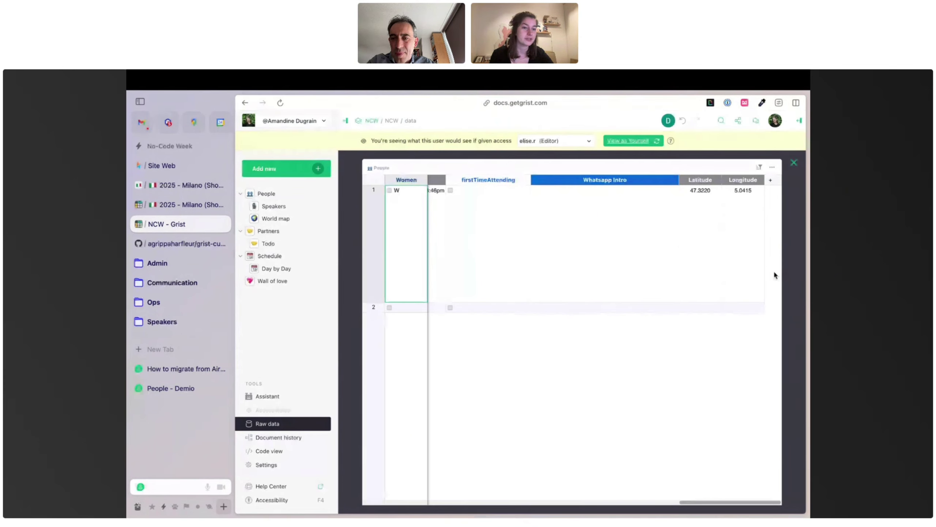
Close the raw People table, return to viewing as yourself and open the People page
{"action": "left_click", "coordinate": [795, 165]}
{"action": "left_click", "coordinate": [627, 140]}
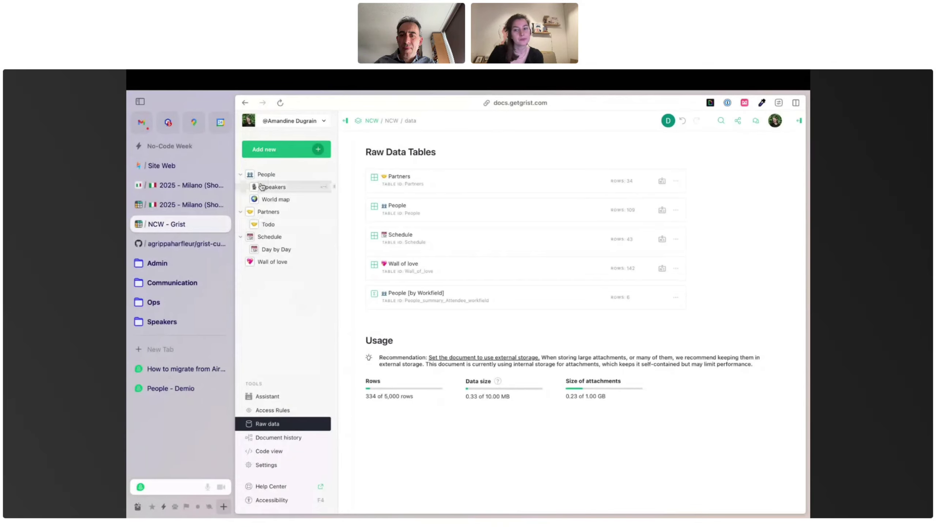
{"action": "left_click", "coordinate": [271, 176]}
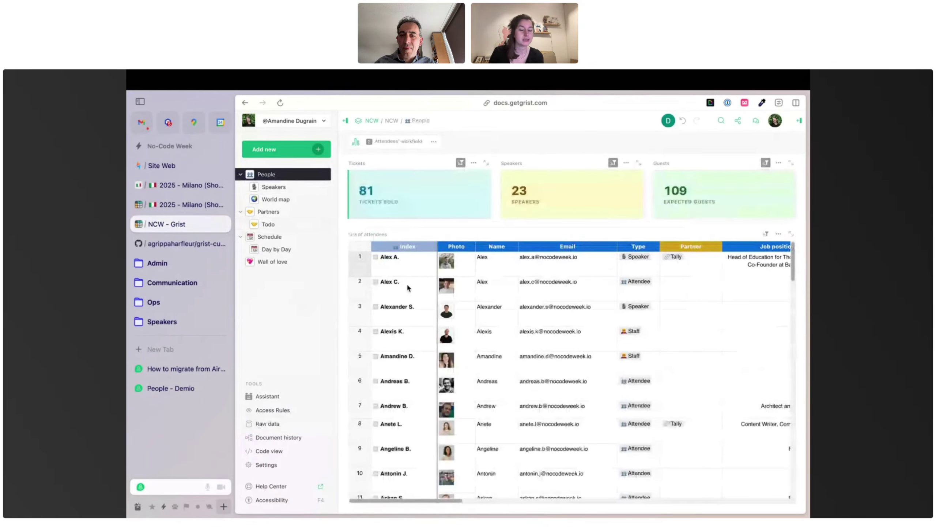
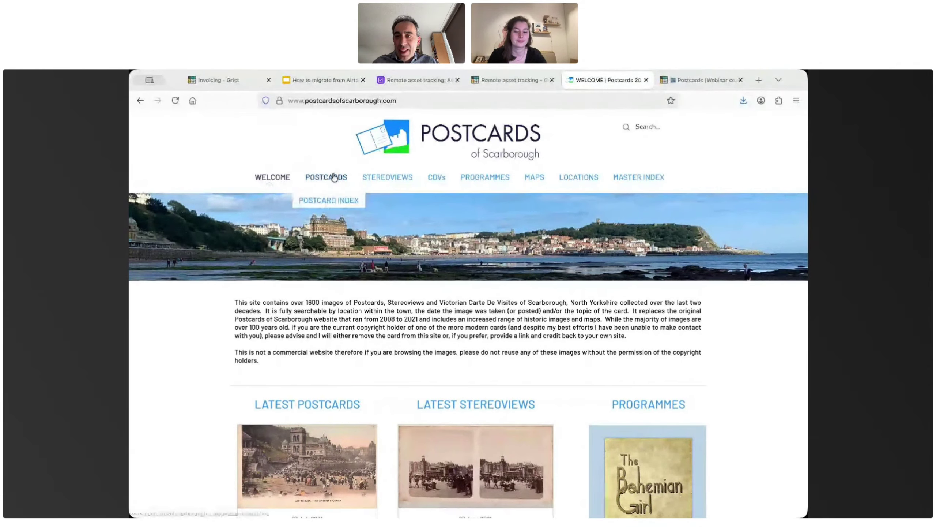
Open the Postcards section of the Postcards of Scarborough website and look through its gallery
{"action": "left_click", "coordinate": [326, 177]}
{"action": "scroll", "coordinate": [391, 324], "scroll_direction": "down", "scroll_amount": 10}
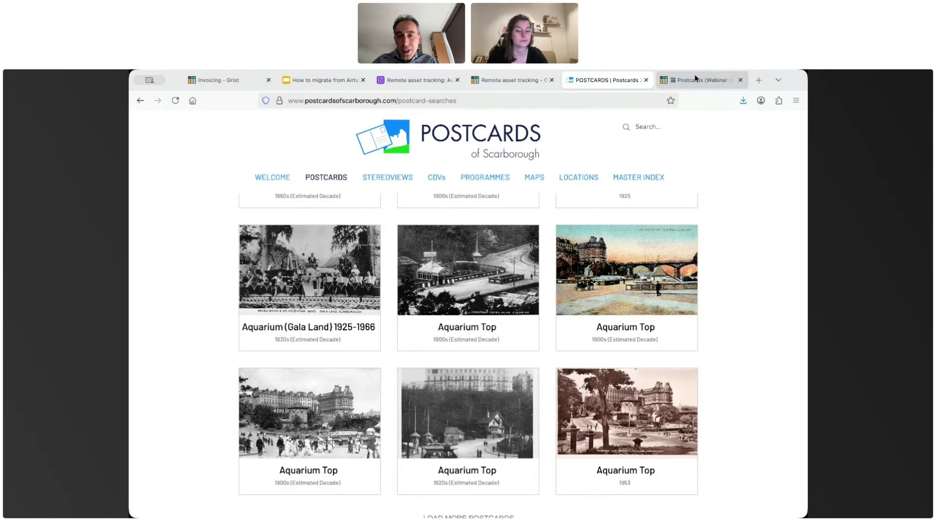
Switch to the Postcards (Webinar copy) document in Grist and look through the rows of the Items table
{"action": "left_click", "coordinate": [699, 84]}
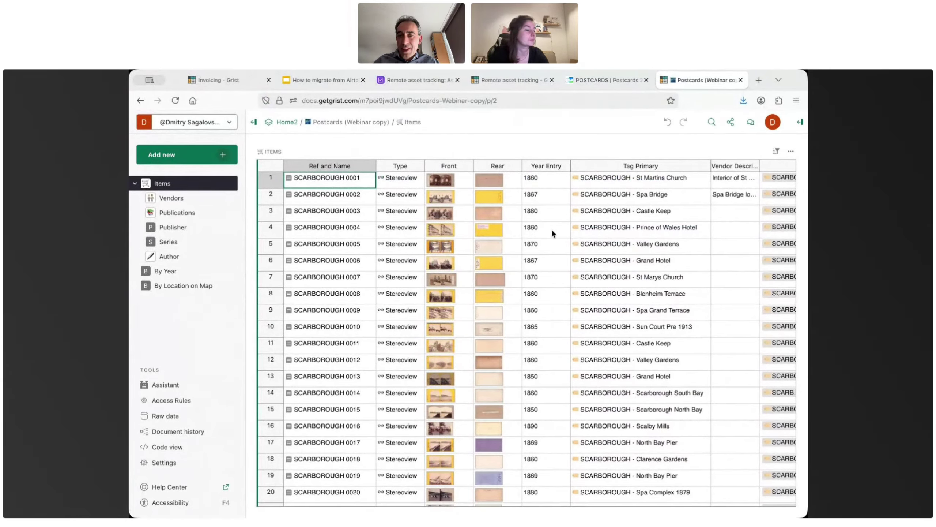
{"action": "scroll", "coordinate": [552, 230], "scroll_direction": "down", "scroll_amount": 15}
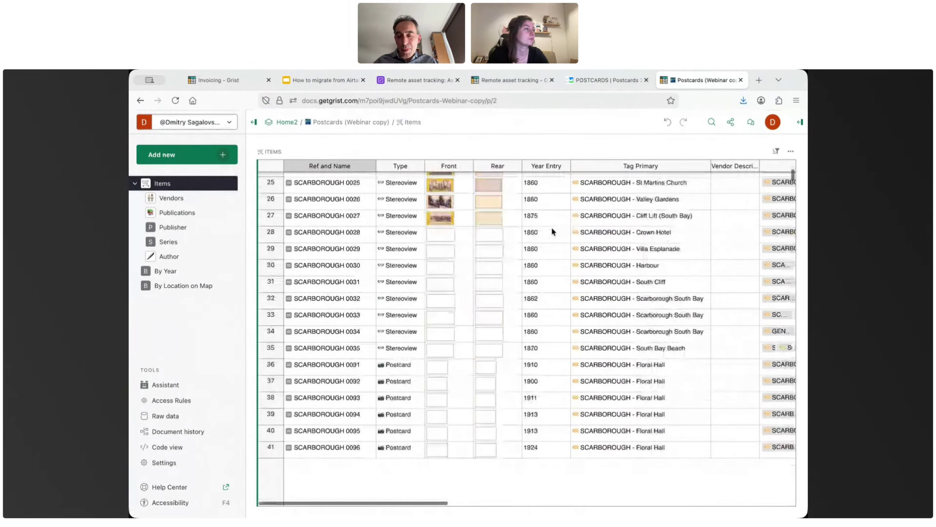
{"action": "scroll", "coordinate": [552, 232], "scroll_direction": "up", "scroll_amount": 15}
{"action": "scroll", "coordinate": [552, 230], "scroll_direction": "down", "scroll_amount": 20}
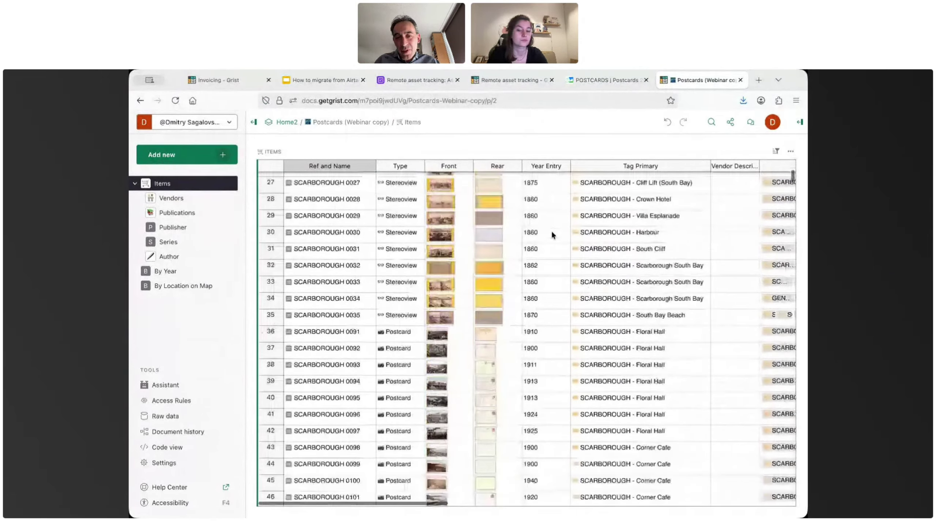
{"action": "scroll", "coordinate": [485, 353], "scroll_direction": "down", "scroll_amount": 10}
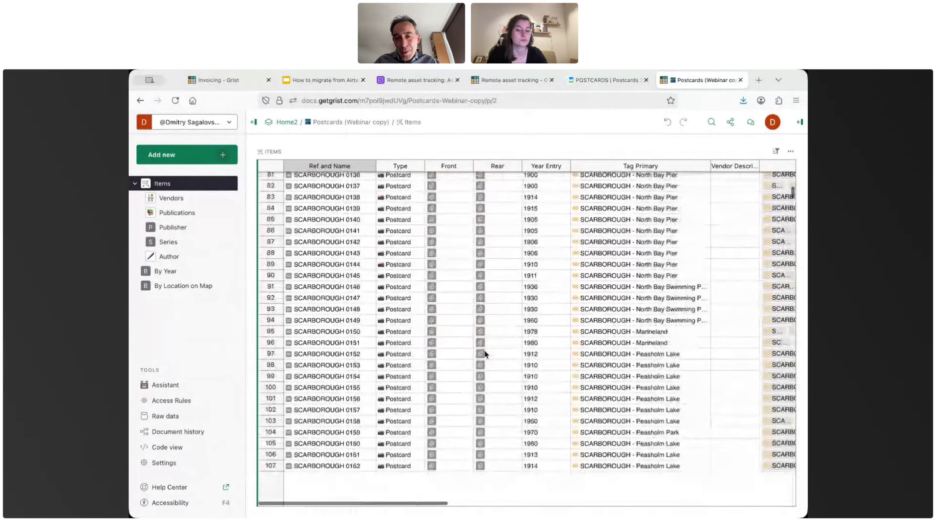
{"action": "scroll", "coordinate": [485, 353], "scroll_direction": "up", "scroll_amount": 12}
{"action": "scroll", "coordinate": [485, 353], "scroll_direction": "down", "scroll_amount": 2}
{"action": "scroll", "coordinate": [485, 352], "scroll_direction": "down", "scroll_amount": 20}
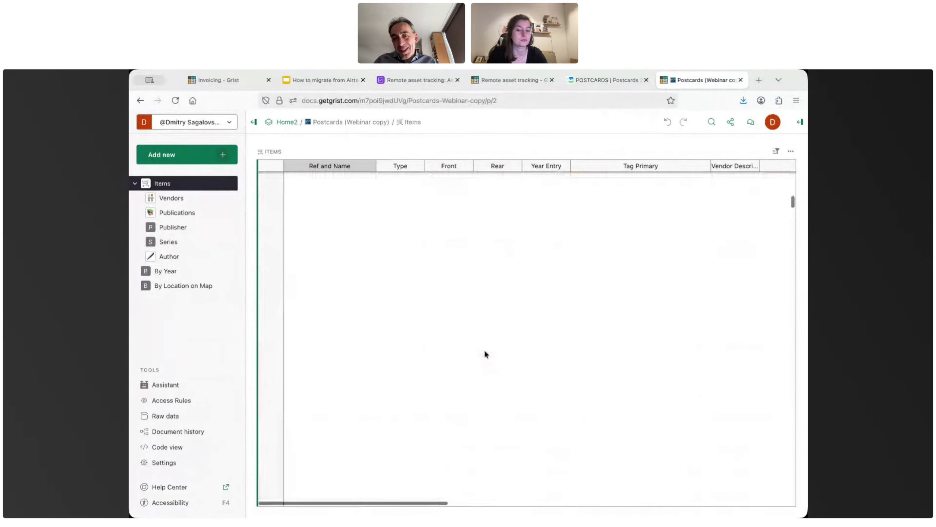
{"action": "scroll", "coordinate": [485, 353], "scroll_direction": "up", "scroll_amount": 20}
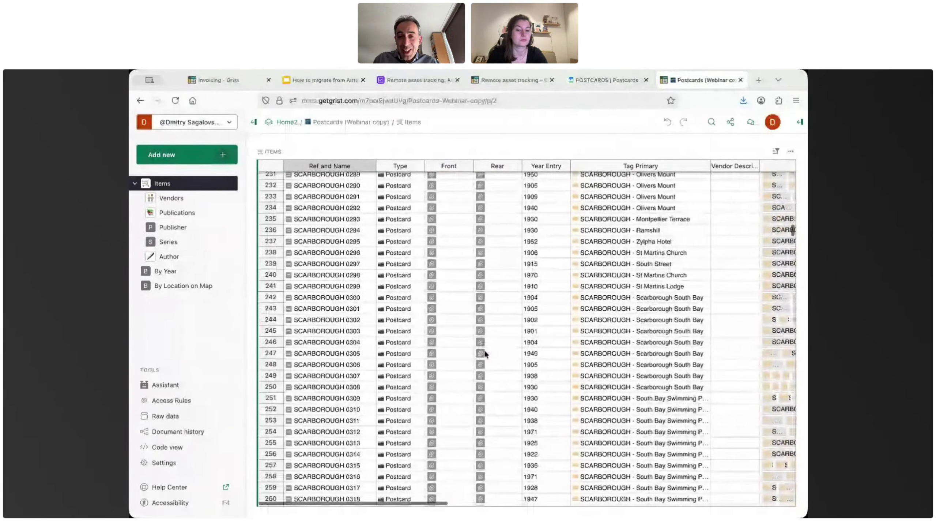
{"action": "scroll", "coordinate": [485, 352], "scroll_direction": "up", "scroll_amount": 20}
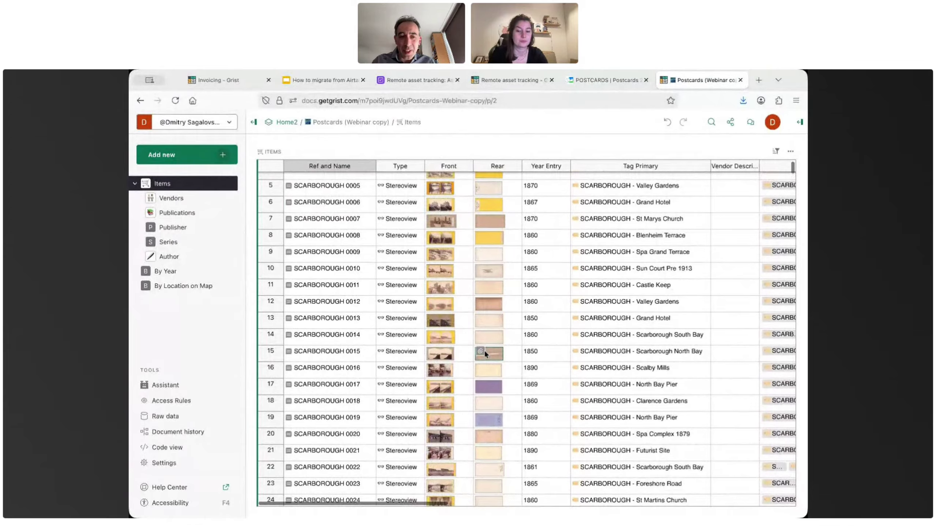
Look across the Items table's further columns, including Lat and Long, and view the Vendors and Publications pages
{"action": "scroll", "coordinate": [484, 351], "scroll_direction": "right", "scroll_amount": 10}
{"action": "scroll", "coordinate": [484, 349], "scroll_direction": "right", "scroll_amount": 3}
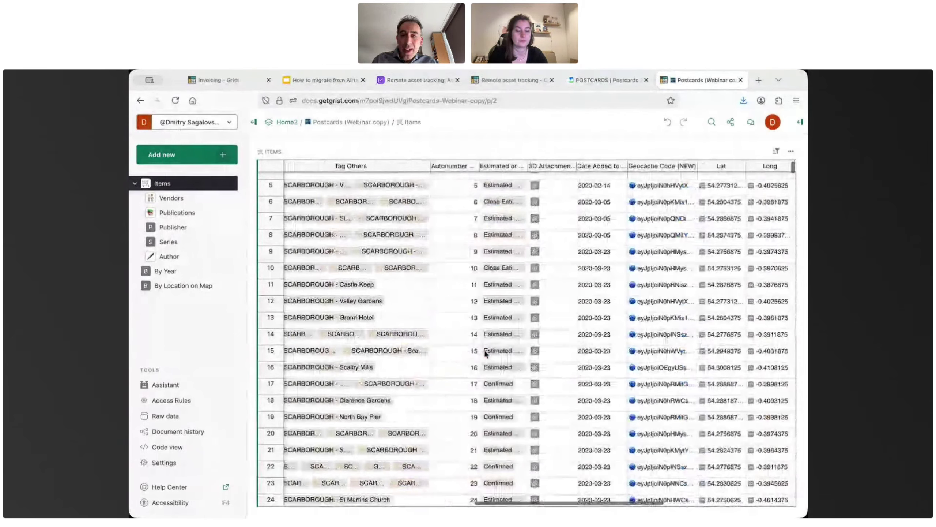
{"action": "scroll", "coordinate": [484, 350], "scroll_direction": "right", "scroll_amount": 5}
{"action": "scroll", "coordinate": [484, 350], "scroll_direction": "left", "scroll_amount": 15}
{"action": "scroll", "coordinate": [484, 350], "scroll_direction": "left", "scroll_amount": 5}
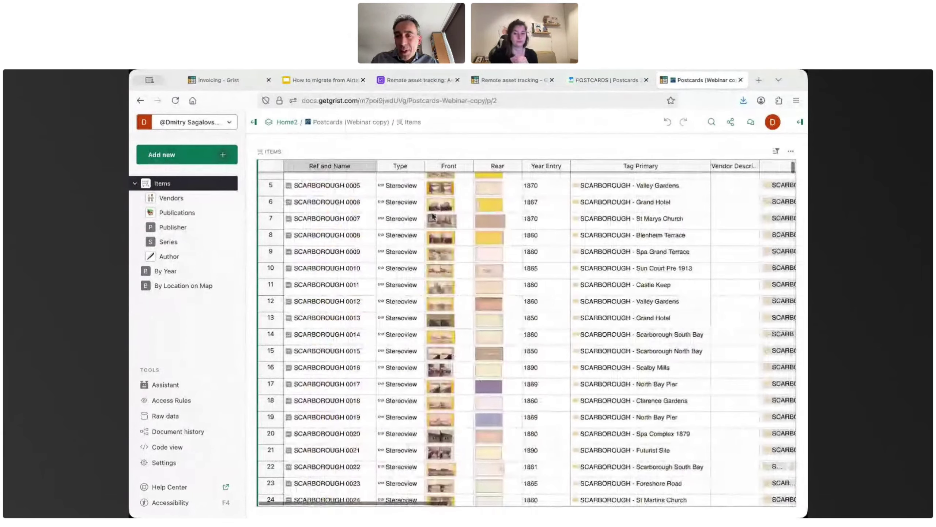
{"action": "scroll", "coordinate": [457, 284], "scroll_direction": "up", "scroll_amount": 3}
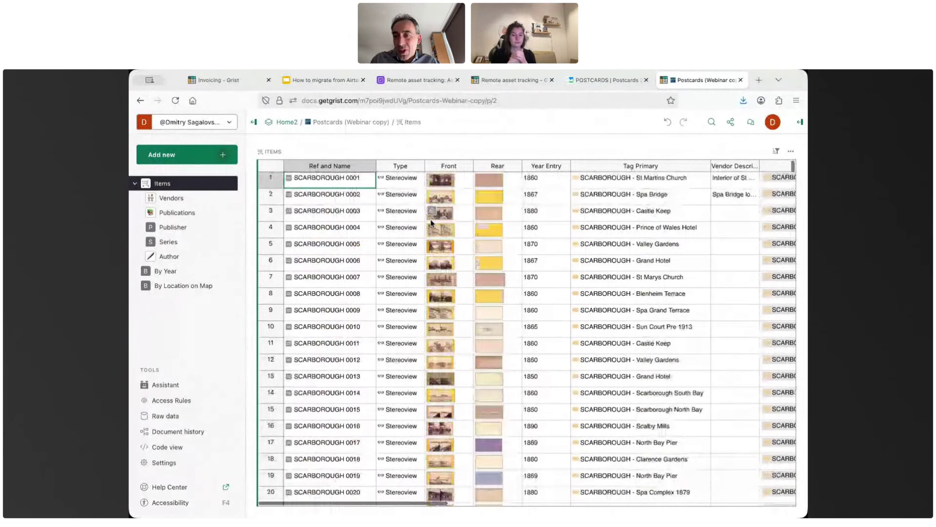
{"action": "left_click", "coordinate": [171, 198]}
{"action": "left_click", "coordinate": [176, 212]}
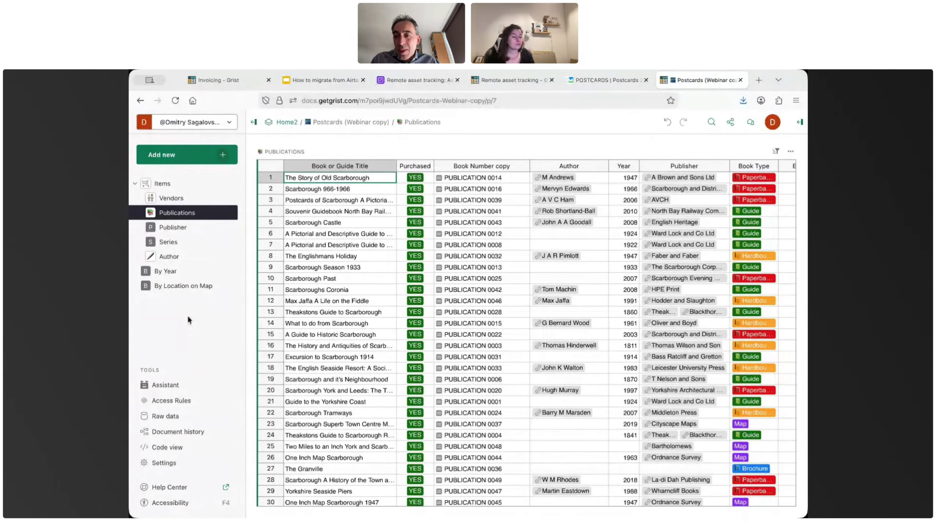
Open the By Year page and view the front and rear images of the first 1850 item, Scarborough North Bay
{"action": "left_click", "coordinate": [185, 272]}
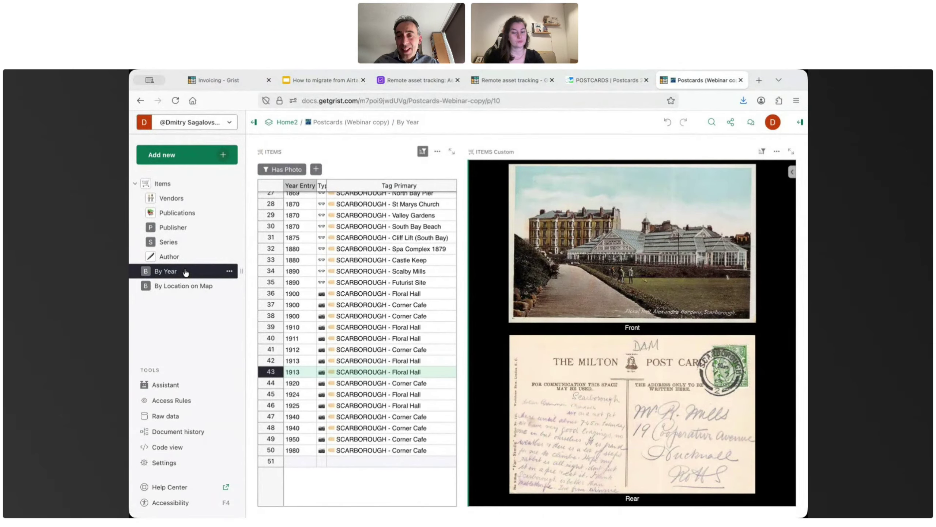
{"action": "scroll", "coordinate": [313, 258], "scroll_direction": "up", "scroll_amount": 10}
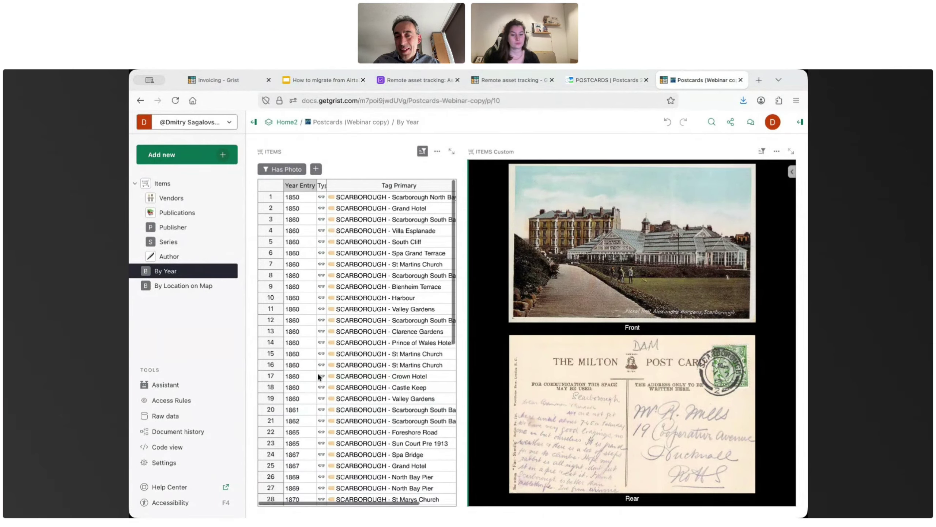
{"action": "scroll", "coordinate": [319, 376], "scroll_direction": "down", "scroll_amount": 8}
{"action": "scroll", "coordinate": [320, 380], "scroll_direction": "up", "scroll_amount": 8}
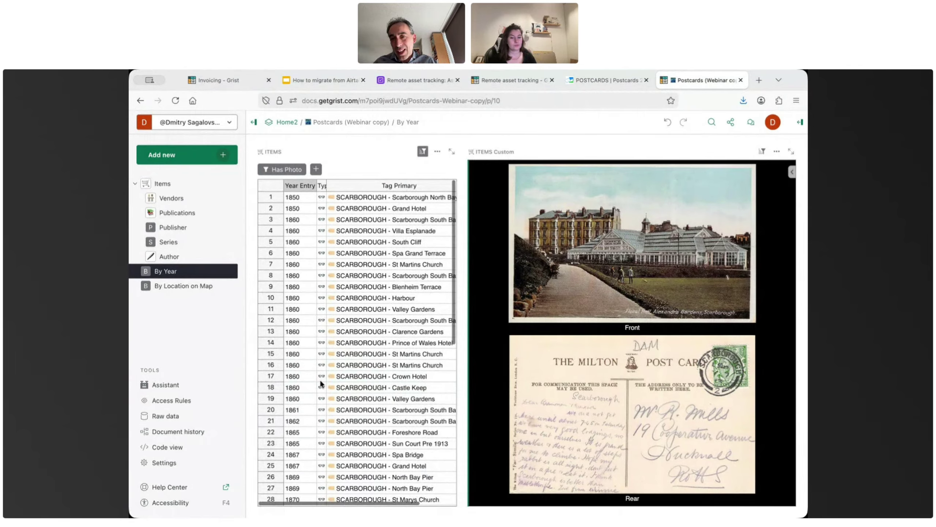
{"action": "left_click", "coordinate": [309, 197]}
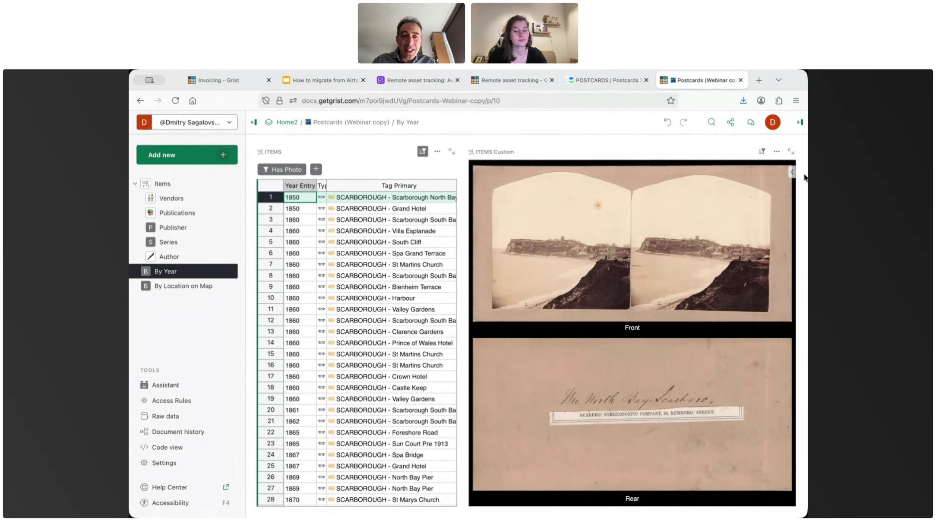
Inspect the HTML template behind the front and rear image widget, return to its preview and revert the widget's unsaved change
{"action": "left_click", "coordinate": [775, 176]}
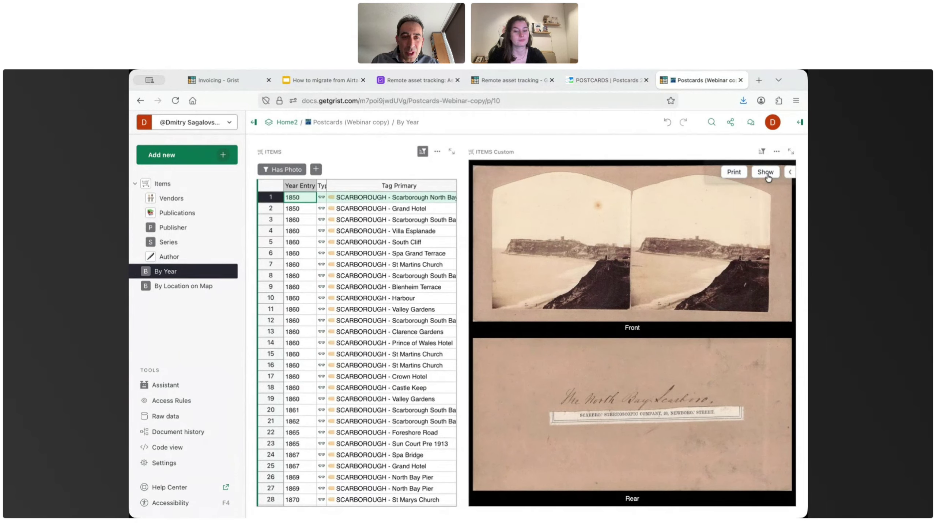
{"action": "left_click", "coordinate": [486, 171]}
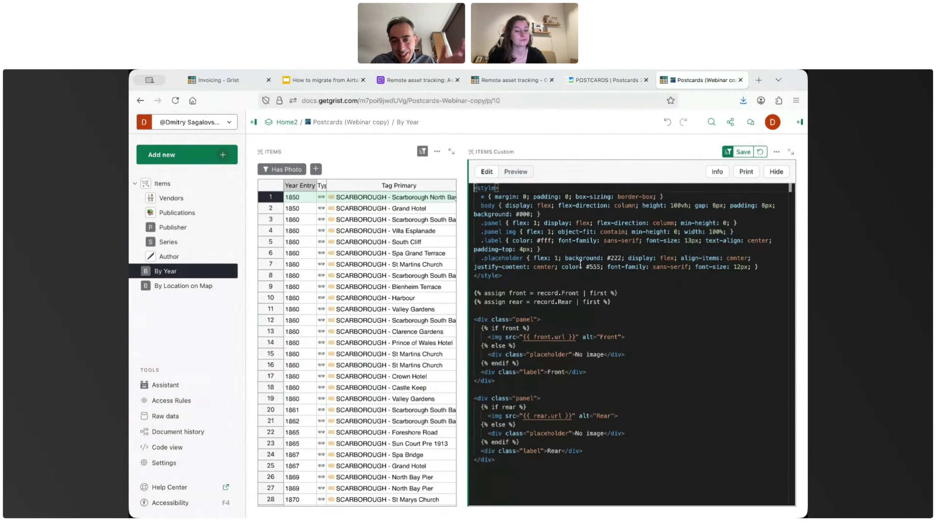
{"action": "left_click", "coordinate": [516, 172]}
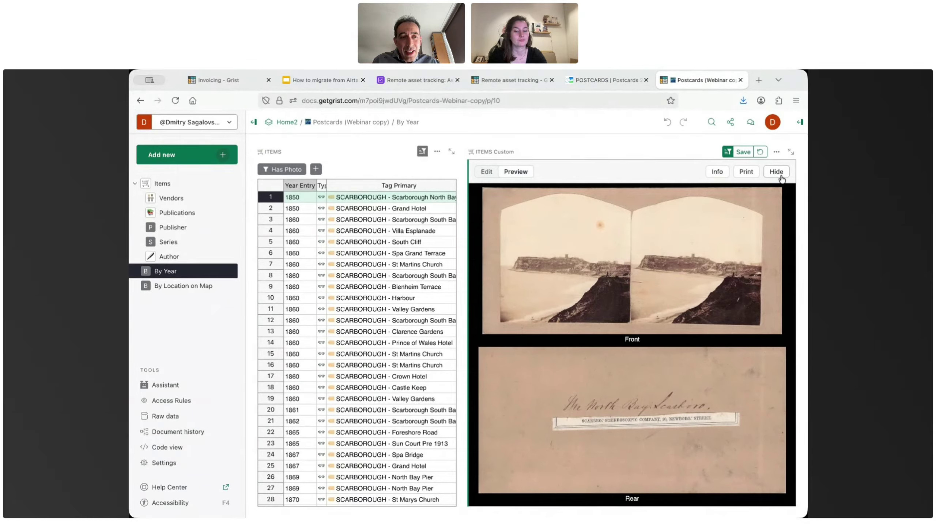
{"action": "left_click", "coordinate": [762, 154]}
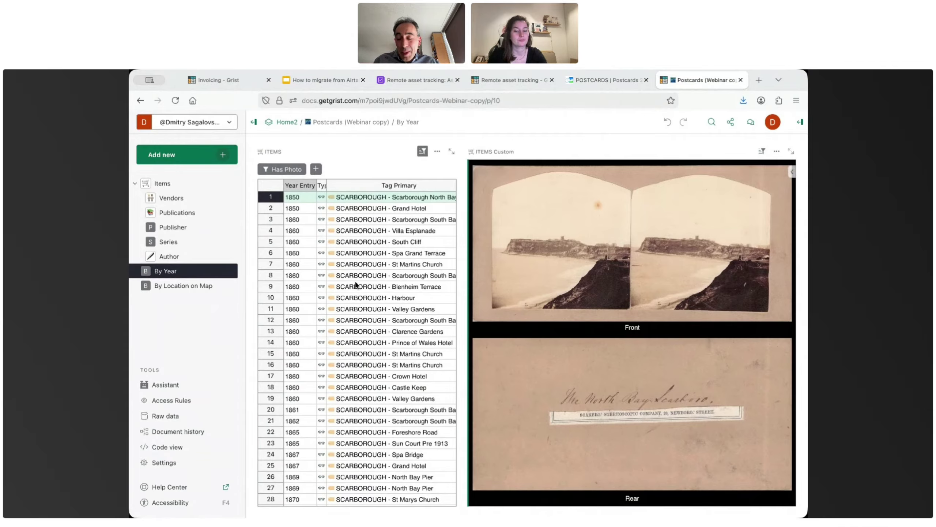
View the images of the Harbour and second Valley Gardens items, a 1900 Corner Cafe, a 1913 Floral Hall and the 1912 Corner Cafe postcard
{"action": "left_click", "coordinate": [360, 302]}
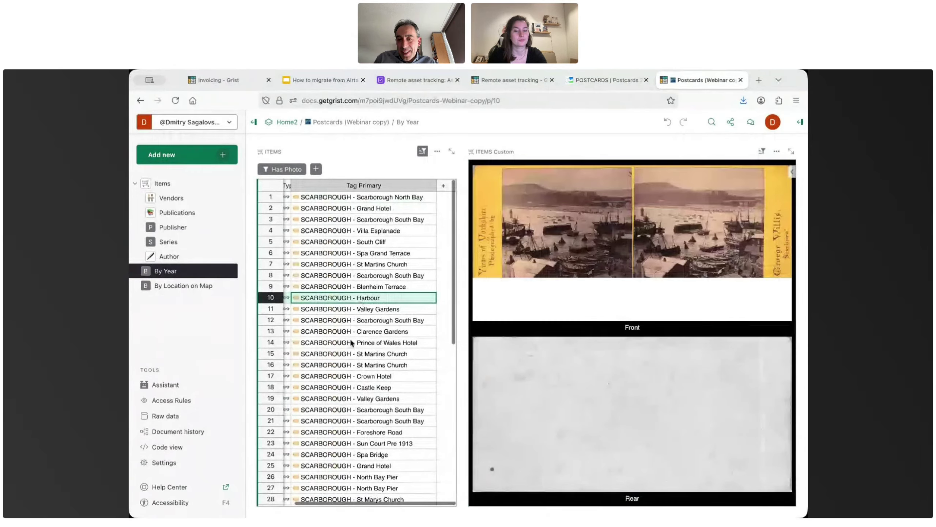
{"action": "left_click", "coordinate": [337, 397]}
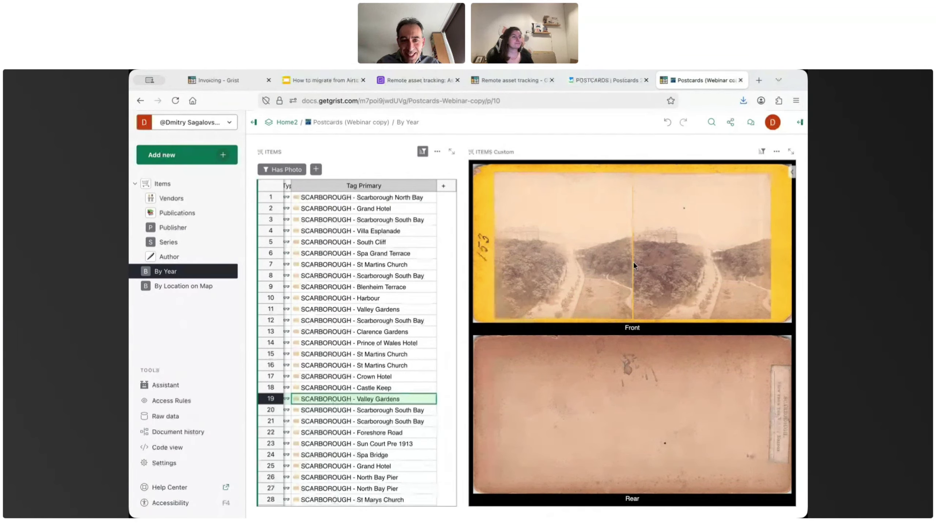
{"action": "scroll", "coordinate": [360, 377], "scroll_direction": "down", "scroll_amount": 10}
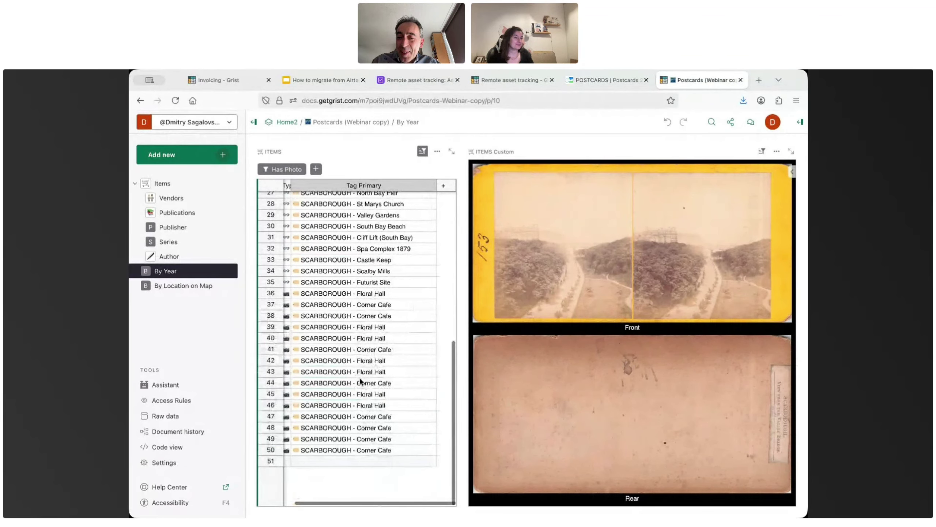
{"action": "scroll", "coordinate": [360, 380], "scroll_direction": "left", "scroll_amount": 2}
{"action": "left_click", "coordinate": [360, 316]}
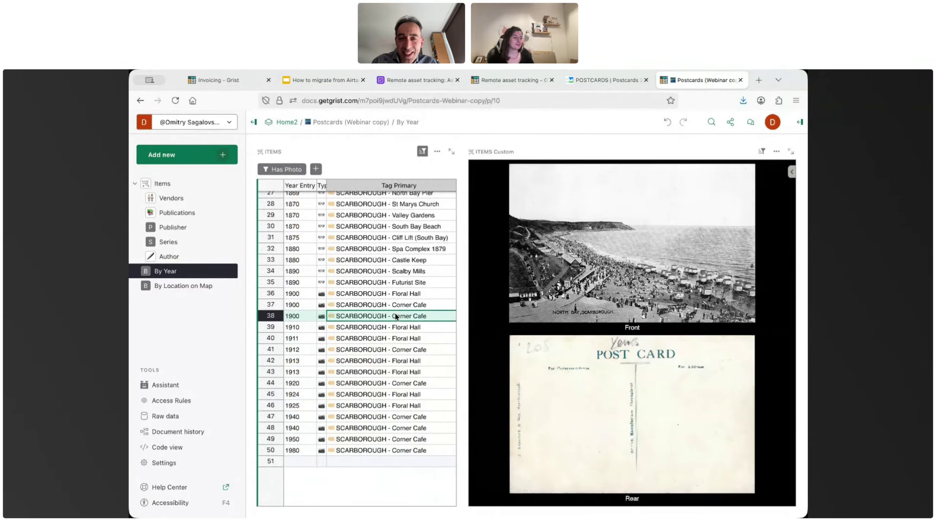
{"action": "left_click", "coordinate": [387, 371]}
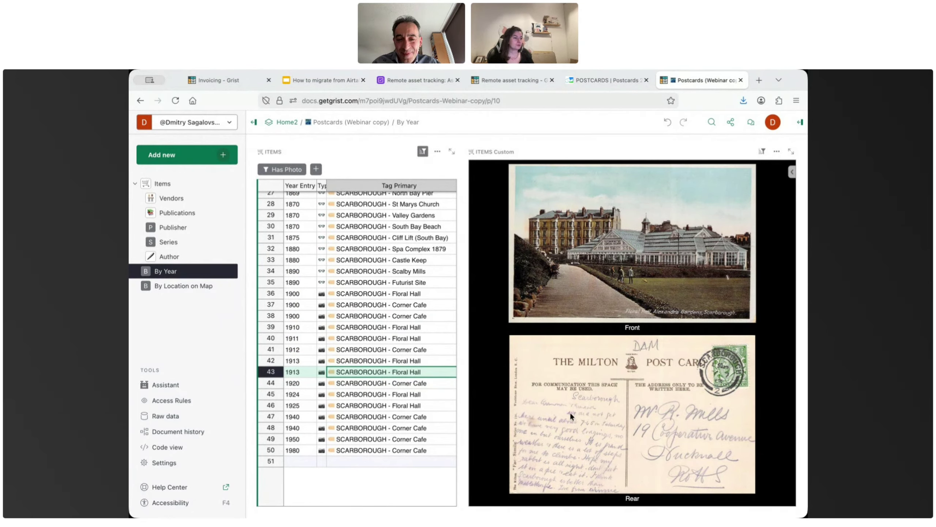
{"action": "left_click", "coordinate": [374, 348]}
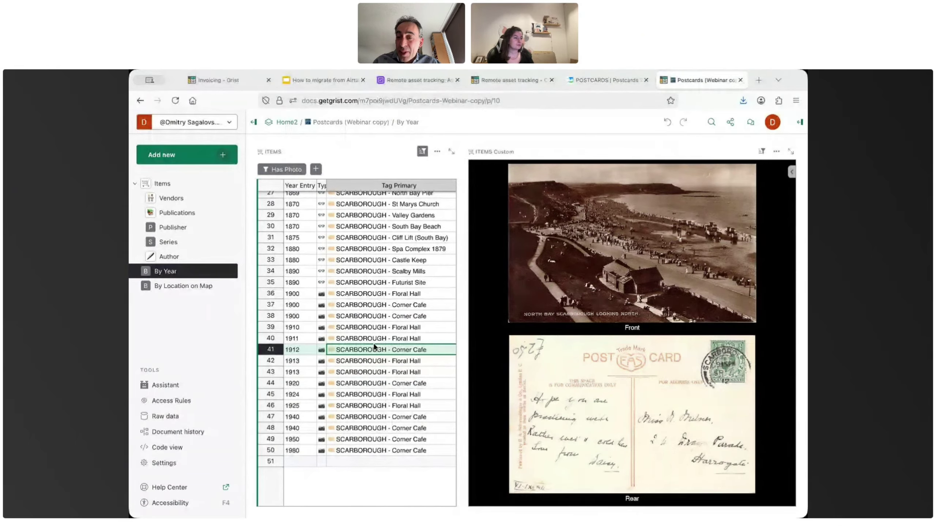
View the By Location on Map page, and inspect the formula of the Lat column in the Items table
{"action": "left_click", "coordinate": [169, 289]}
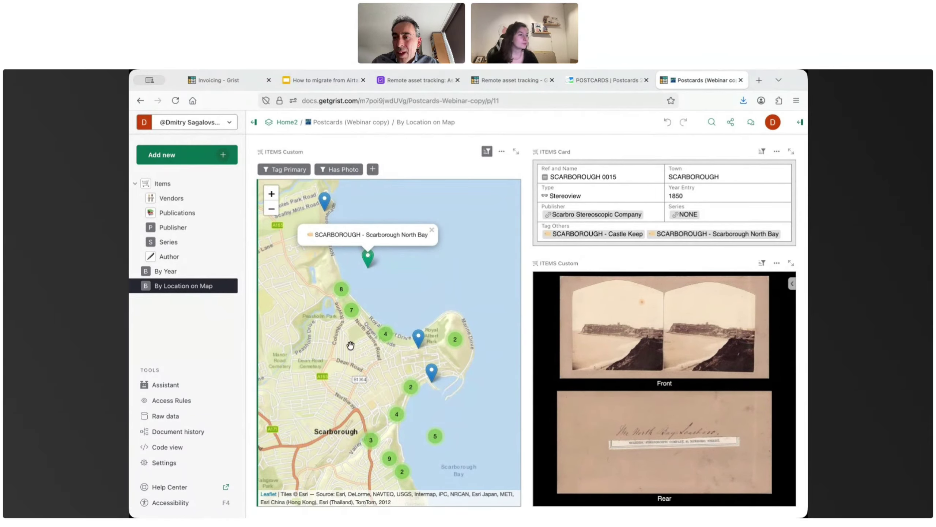
{"action": "left_click", "coordinate": [171, 183]}
{"action": "scroll", "coordinate": [506, 250], "scroll_direction": "right", "scroll_amount": 20}
{"action": "left_click", "coordinate": [552, 179]}
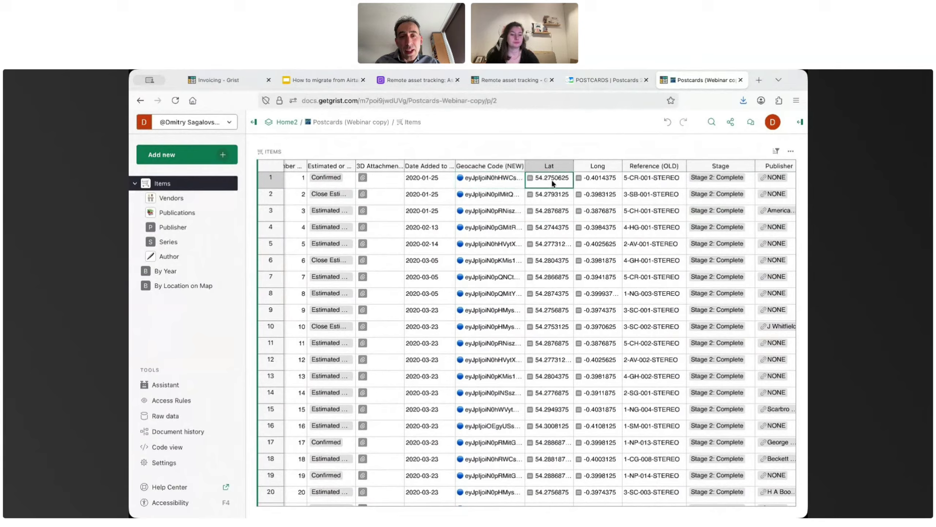
{"action": "key", "text": "Return"}
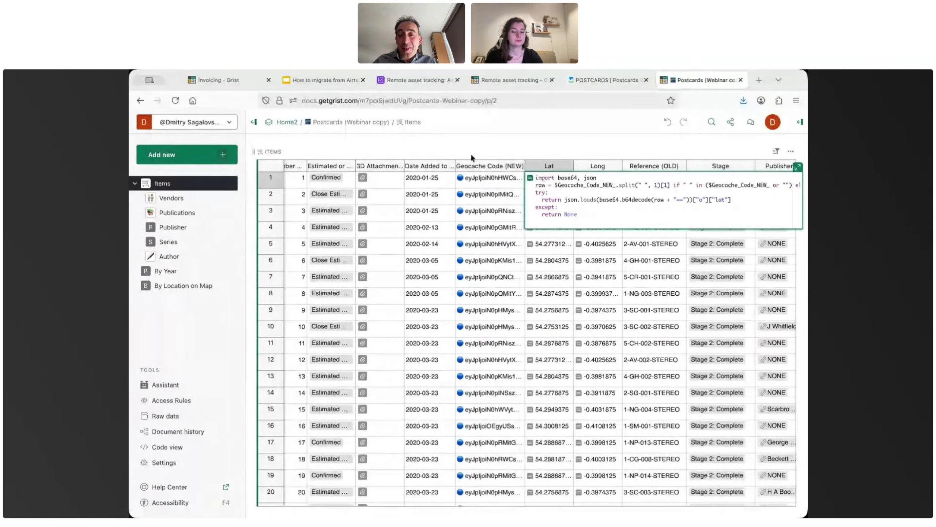
{"action": "key", "text": "Return"}
Return to the By Location on Map page and view the St Marys Church, Clarence Gardens and Blenheim Terrace items from their map markers
{"action": "left_click", "coordinate": [154, 284]}
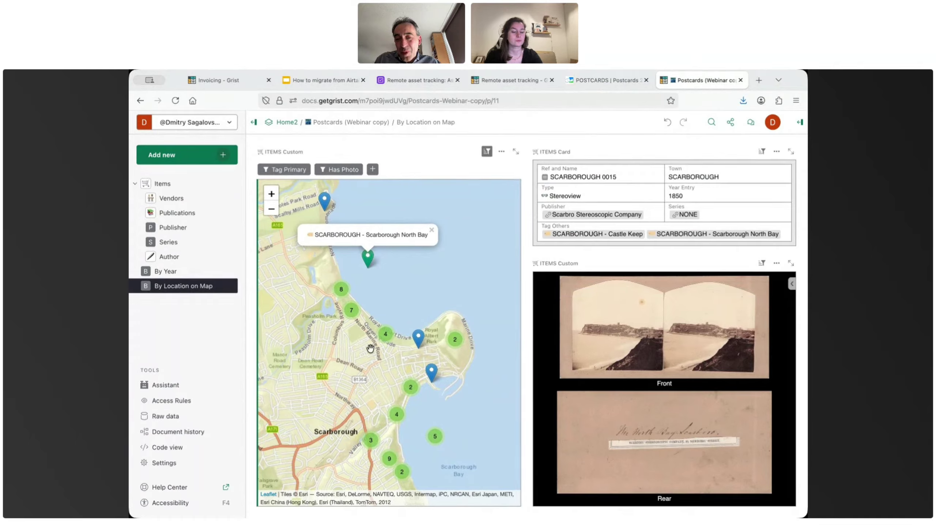
{"action": "left_click", "coordinate": [418, 335]}
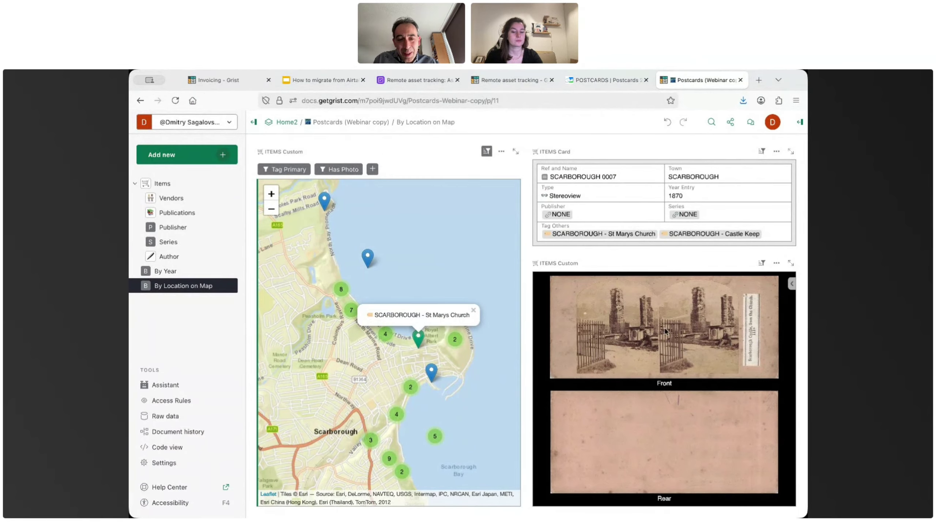
{"action": "left_click", "coordinate": [385, 334]}
{"action": "left_click", "coordinate": [367, 312]}
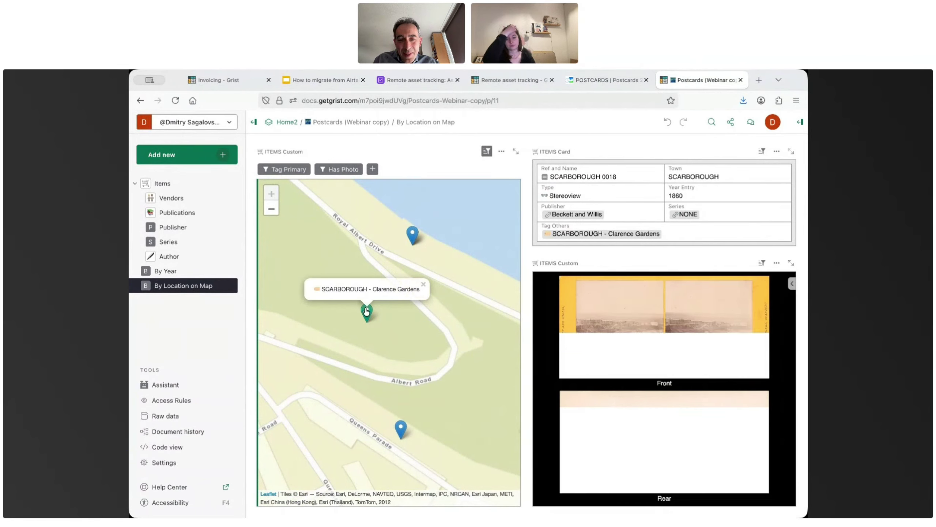
{"action": "left_click", "coordinate": [401, 428]}
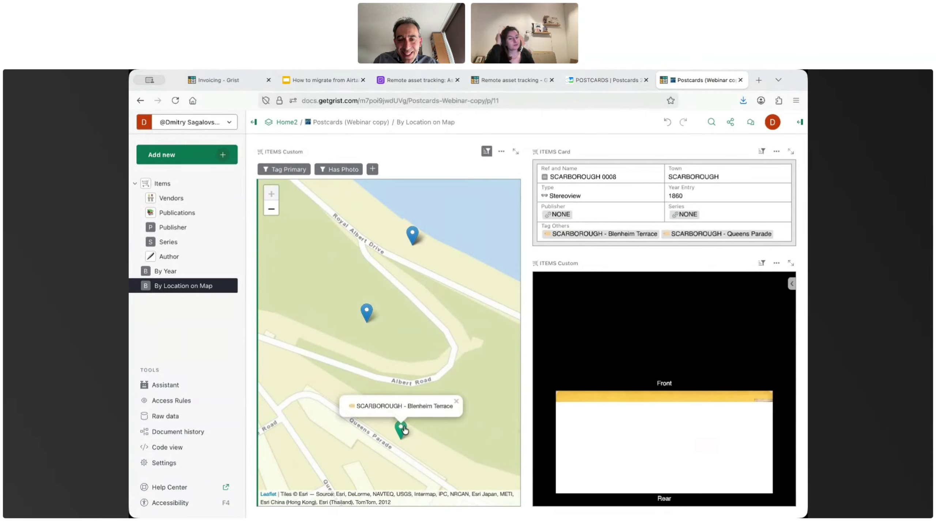